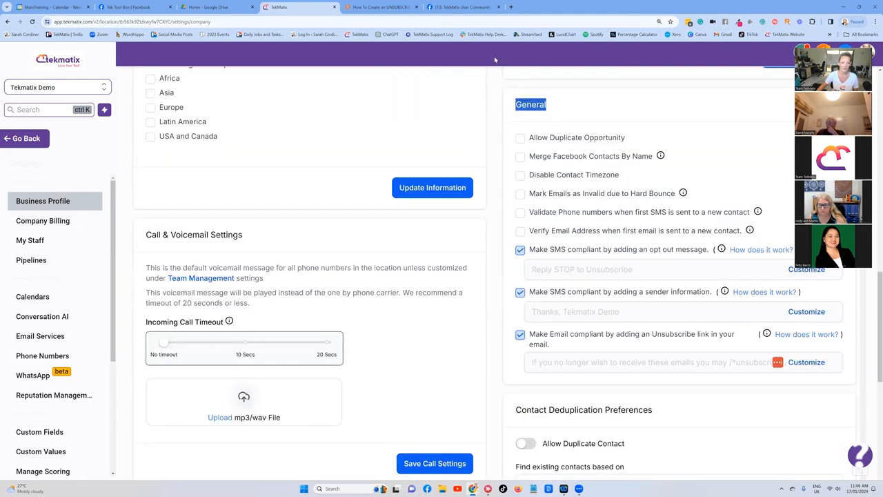
scroll(536, 304, down, 1)
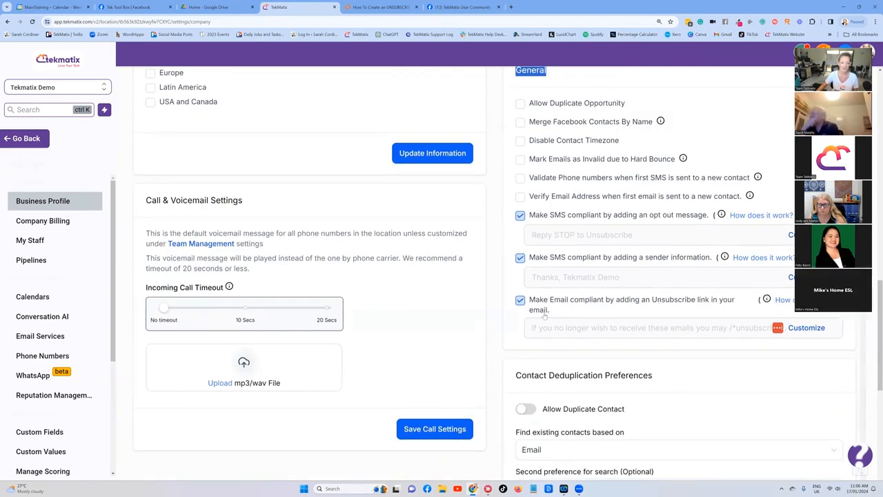
scroll(545, 311, up, 1)
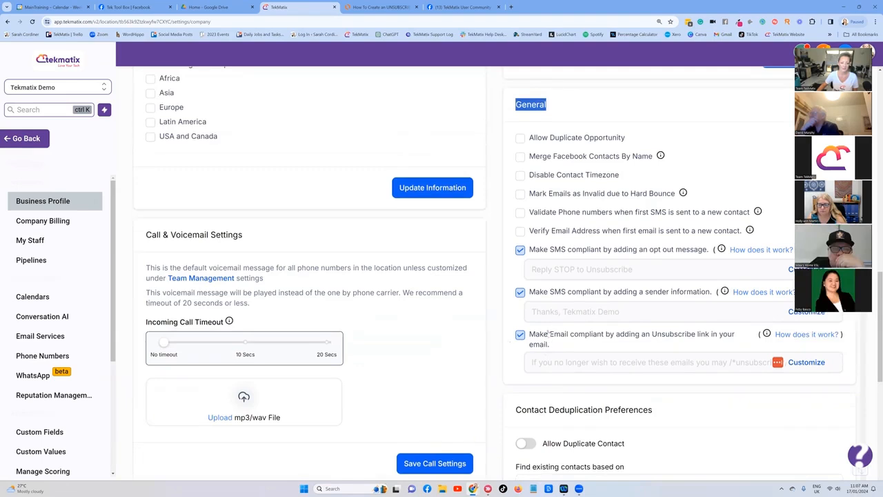
click(545, 101)
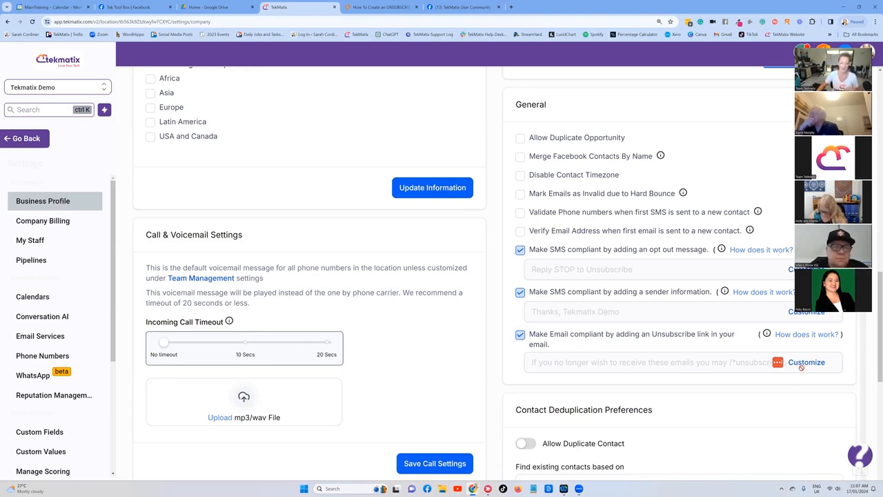
Step: Switch to the Lucidchart steps diagram, review the 'Customise your unsubscribe invite statement' step, and return to the settings
click(381, 7)
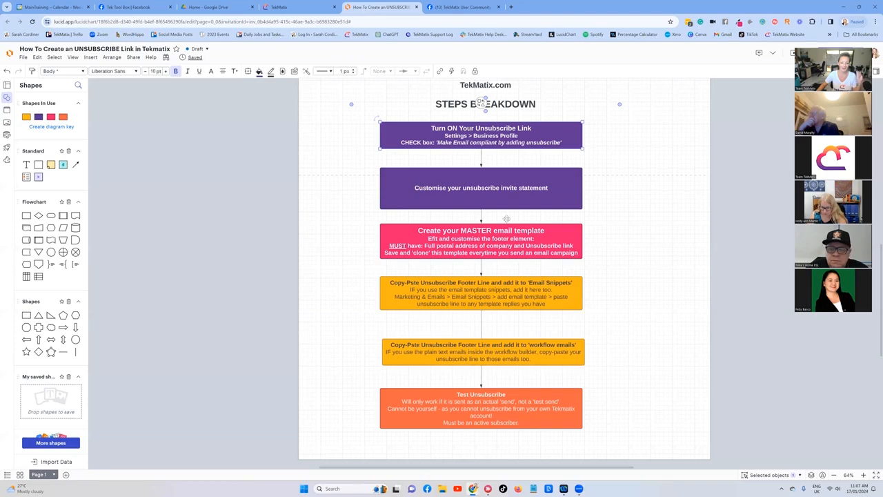
click(487, 179)
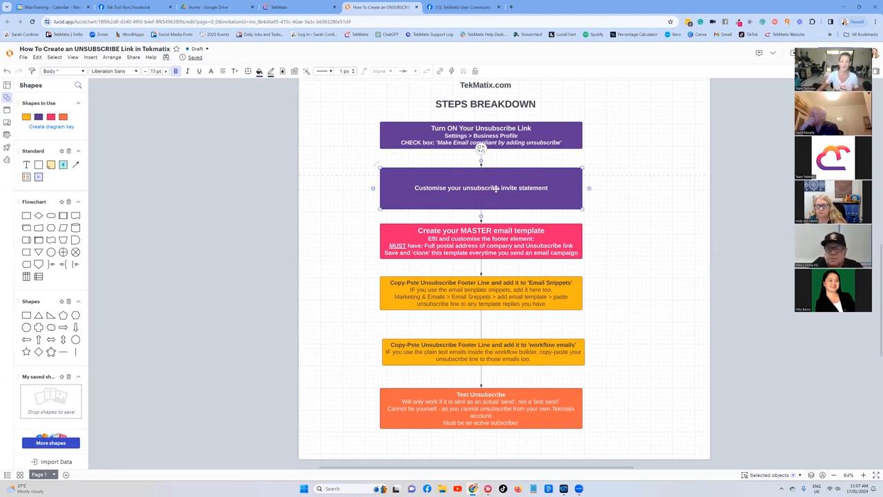
click(304, 6)
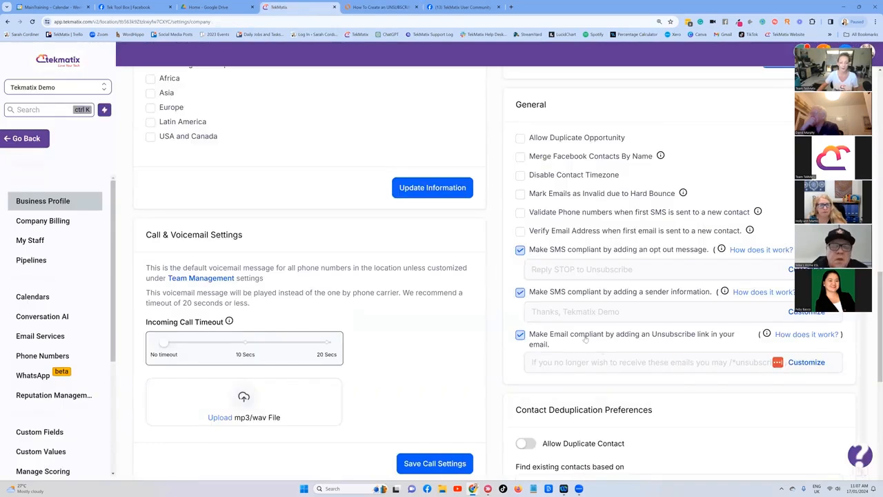
Step: Customize the email unsubscribe content, replacing the sign-off after the /*unsubscribe*/ tag with the sender's first name, and save it
click(804, 363)
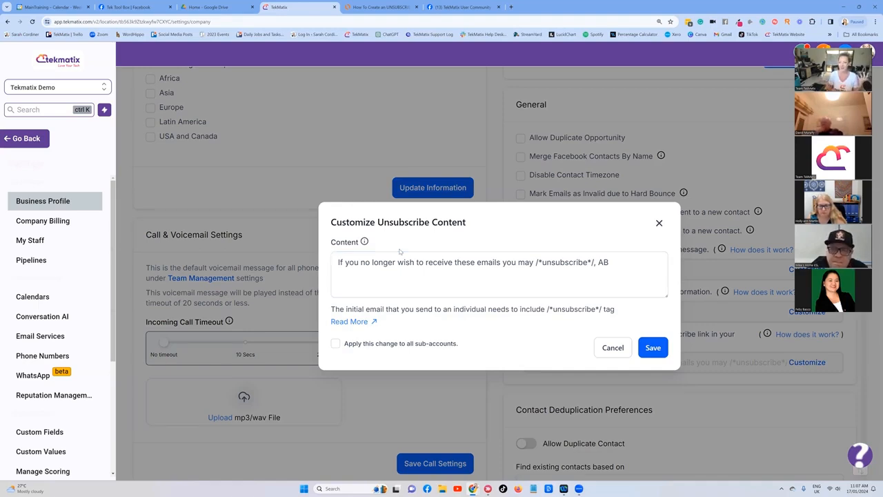
click(384, 261)
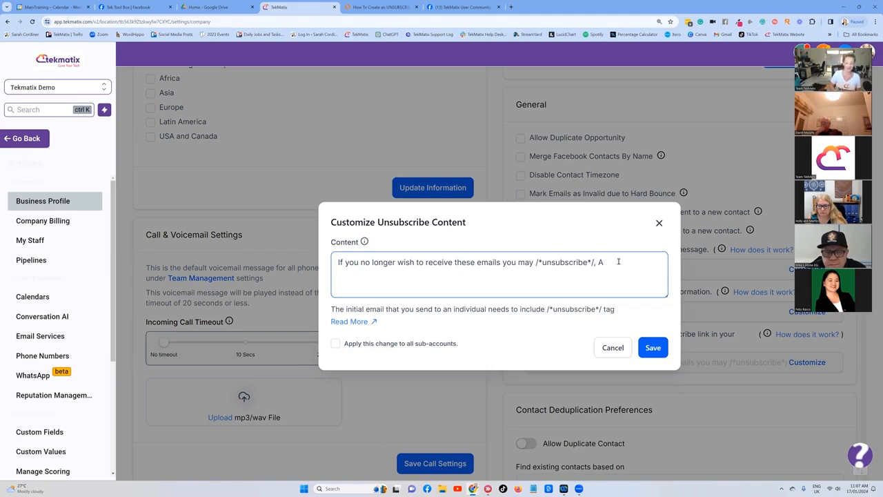
text(Sarah)
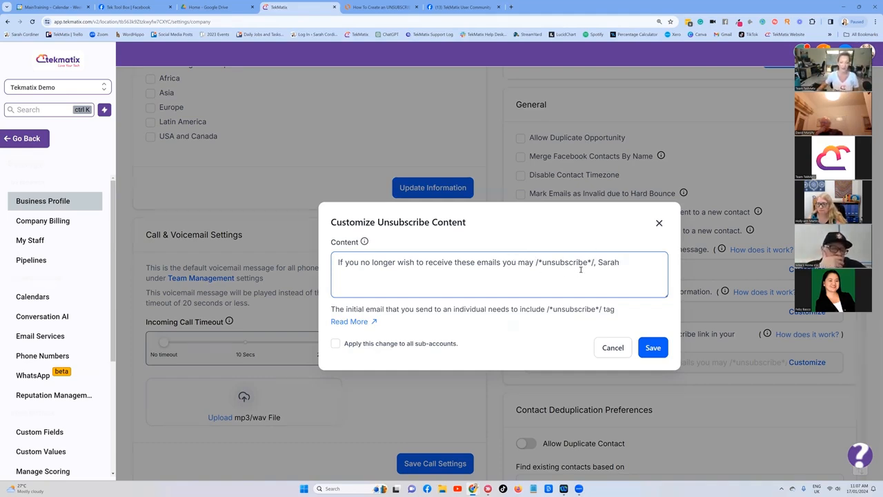
drag(594, 262, 529, 263)
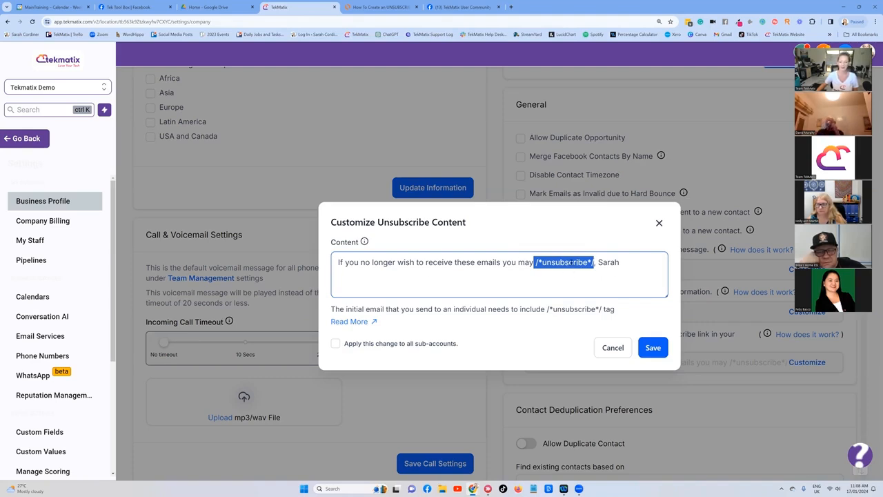
click(628, 266)
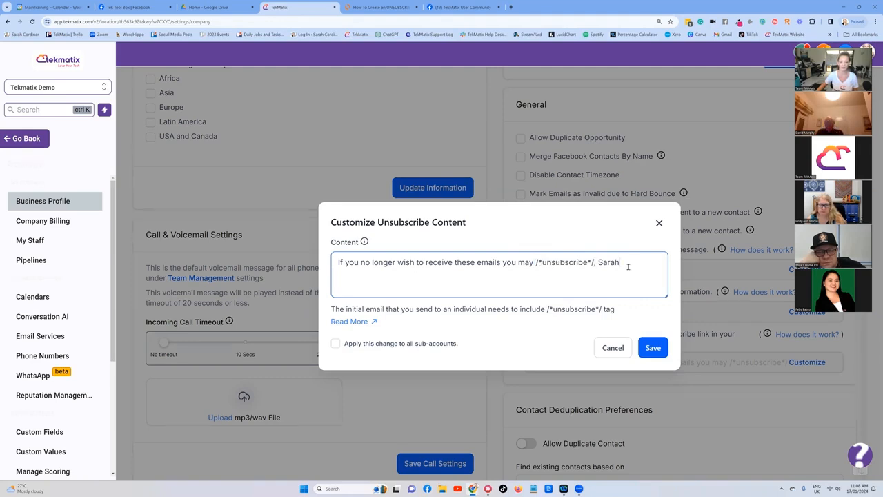
drag(596, 263, 535, 263)
click(478, 279)
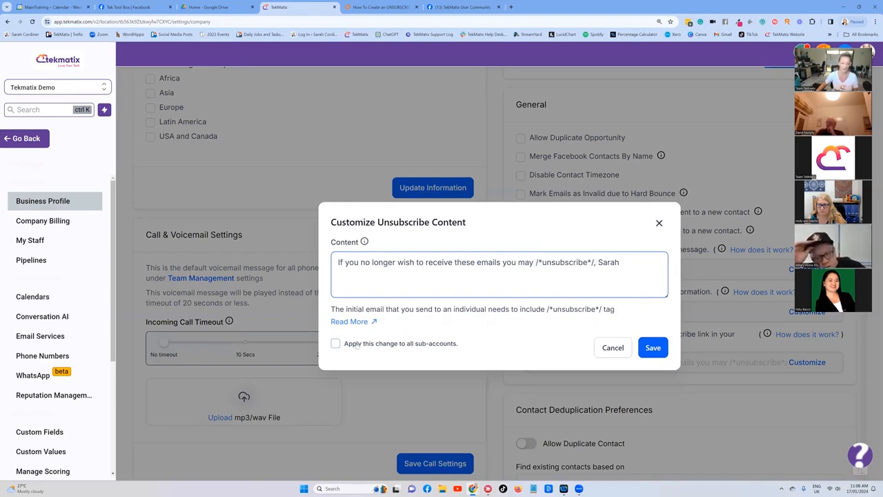
click(657, 349)
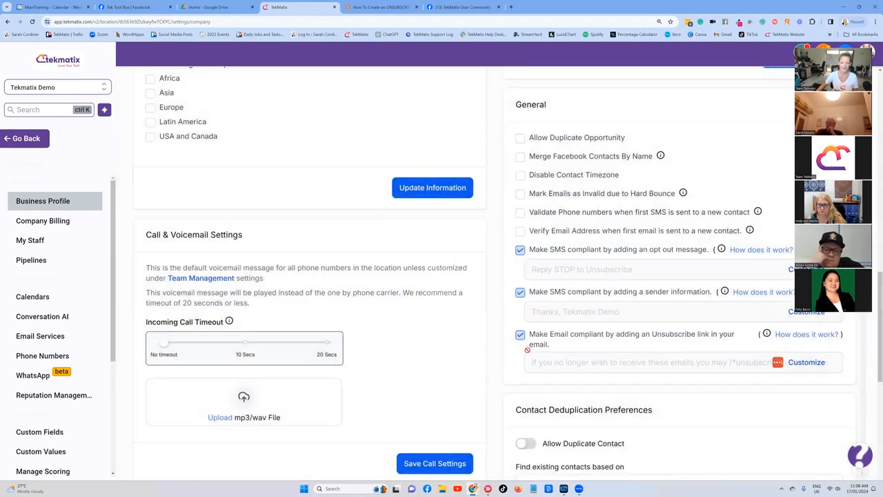
Step: Switch to the Lucidchart diagram and review the 'Create your MASTER email template' step
click(379, 6)
click(455, 129)
click(460, 181)
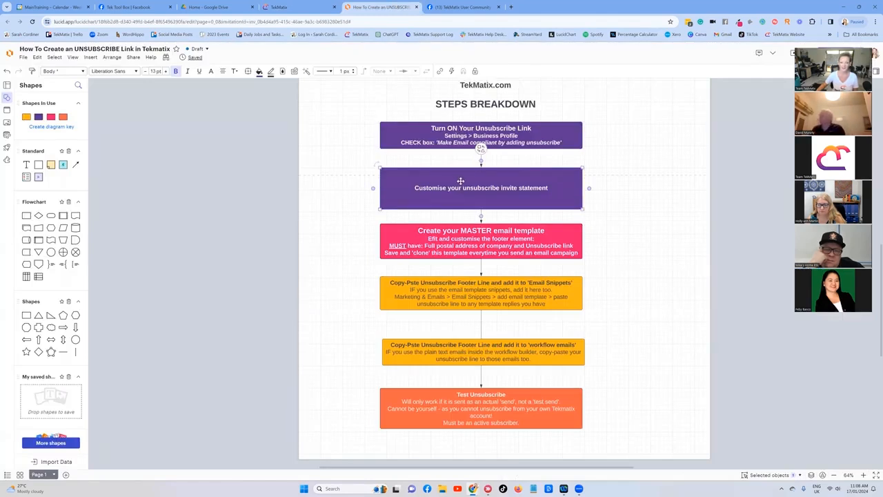
scroll(461, 180, down, 1)
click(477, 211)
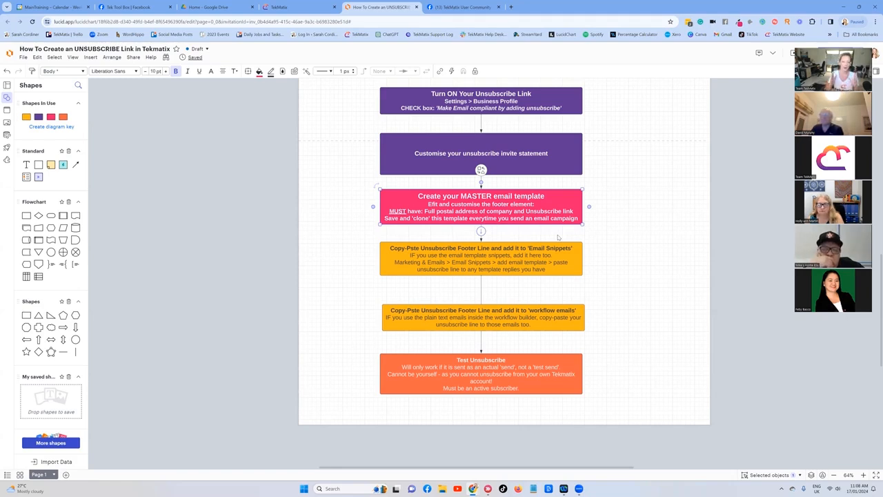
Step: Return to Tekmatix, leave the settings, and open the Email Builder's templates list under Marketing
click(294, 6)
click(20, 139)
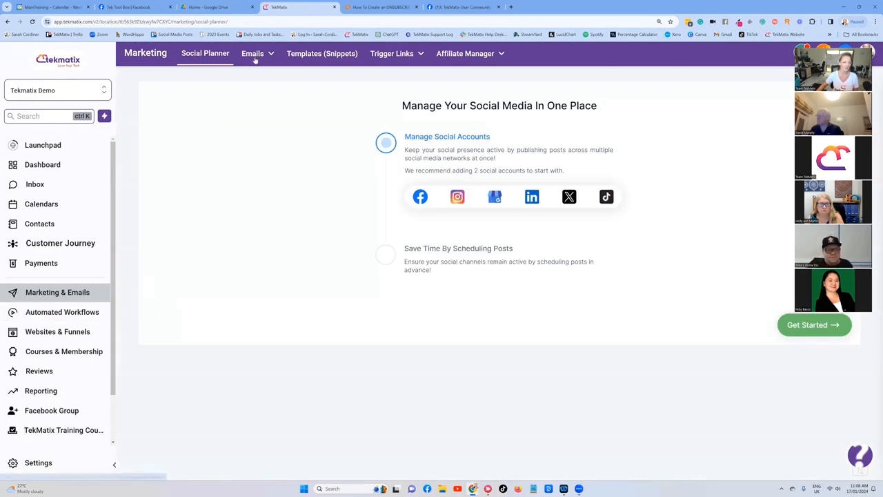
mouse_move(255, 60)
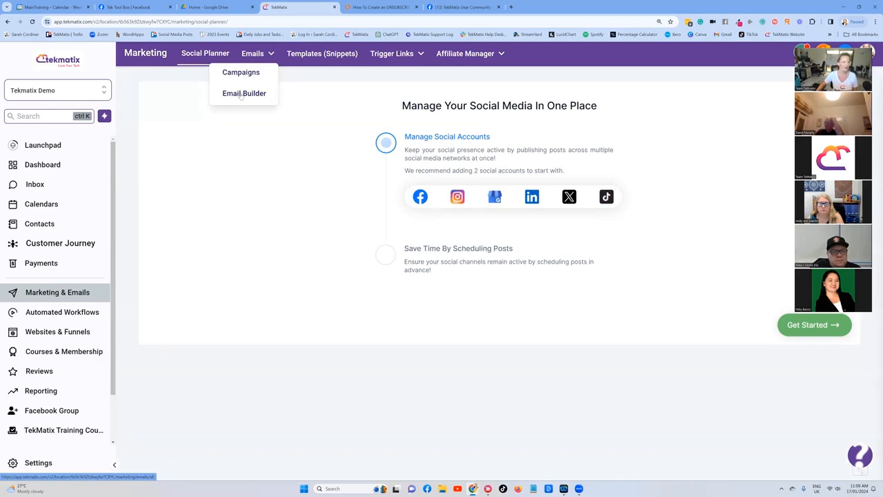
click(241, 96)
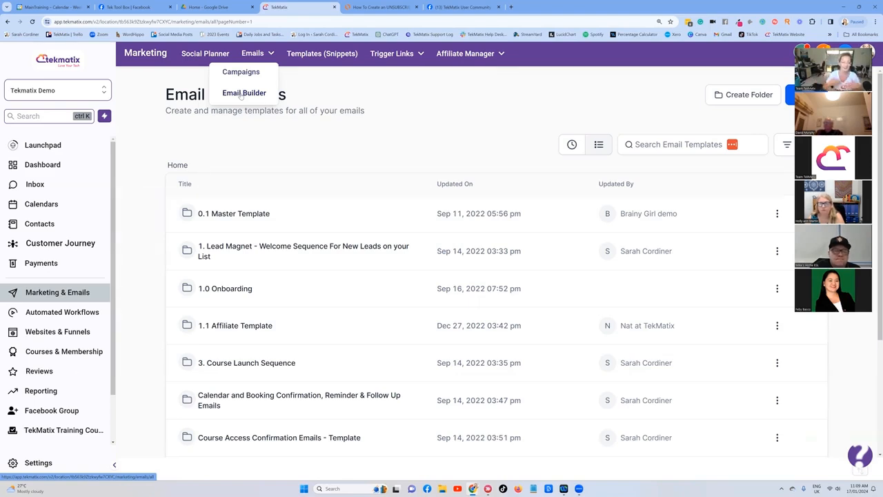
click(240, 93)
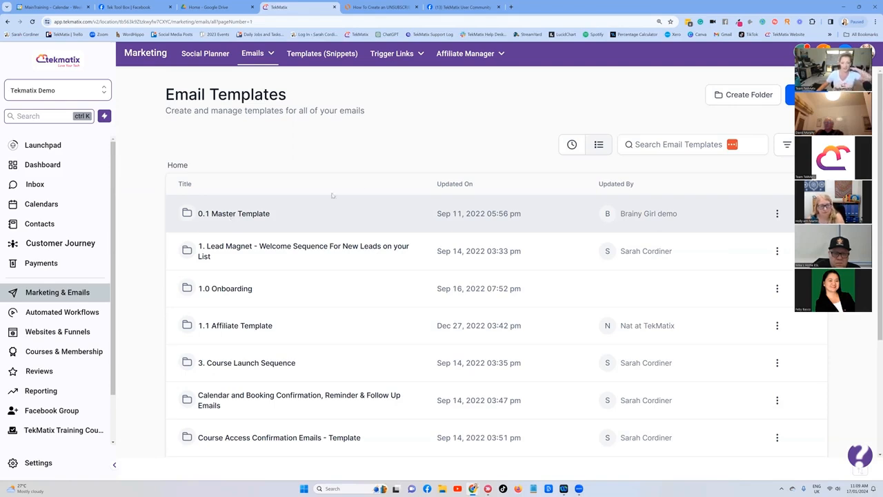
Step: Search the email templates for master and open 'Master Email Template - Your Standard Emails'
click(651, 146)
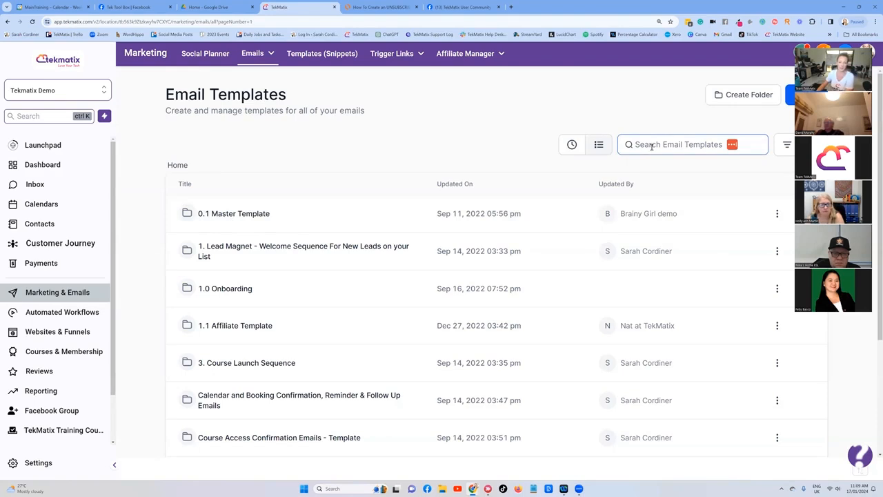
click(652, 146)
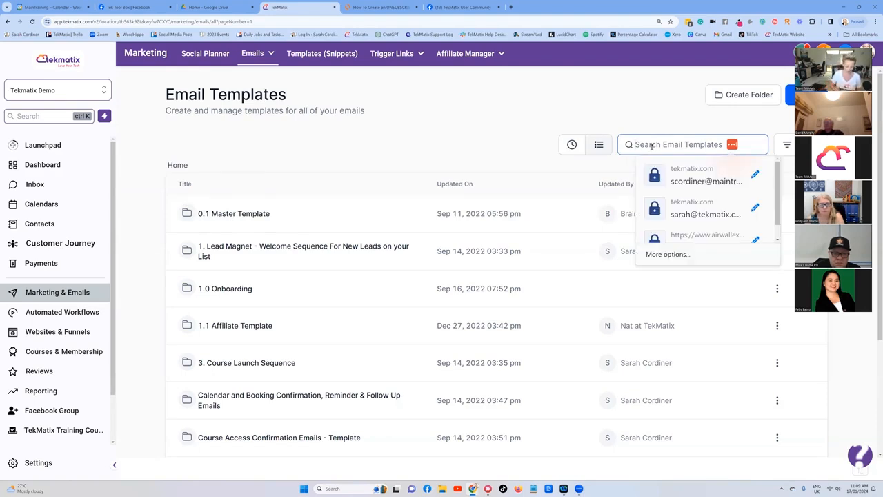
text(master)
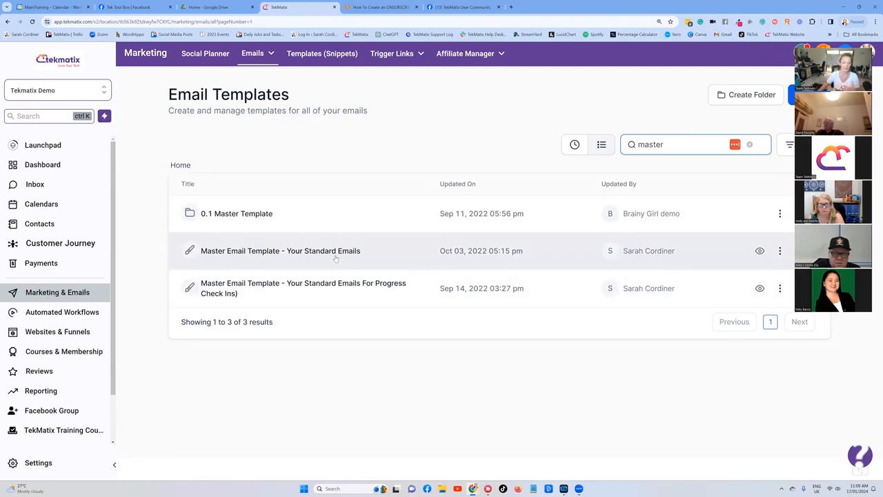
click(336, 252)
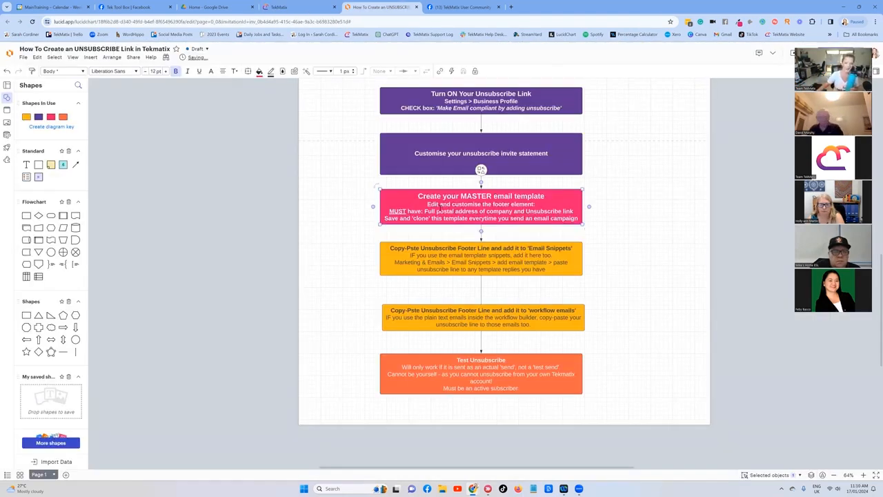
Step: Zoom into the Lucidchart diagram and highlight the master template step's line requiring a full postal address and unsubscribe link
drag(427, 205, 653, 208)
click(651, 207)
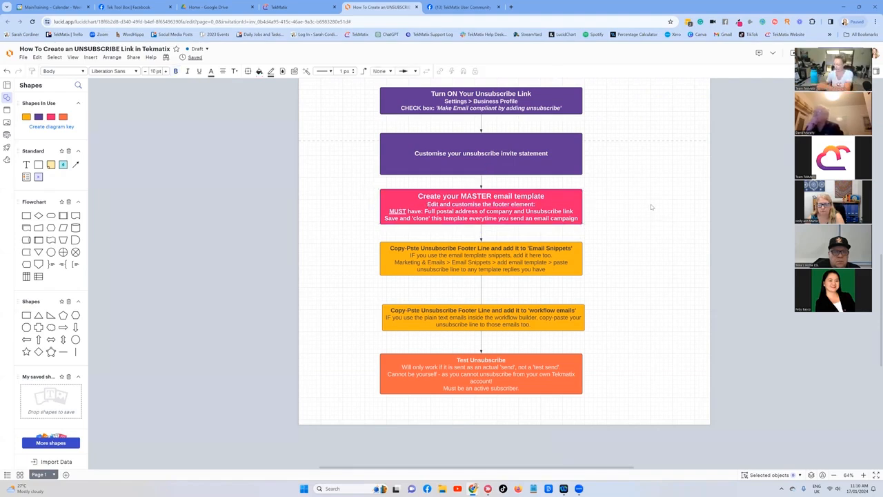
key(ctrl+plus)
key(ctrl+plus)
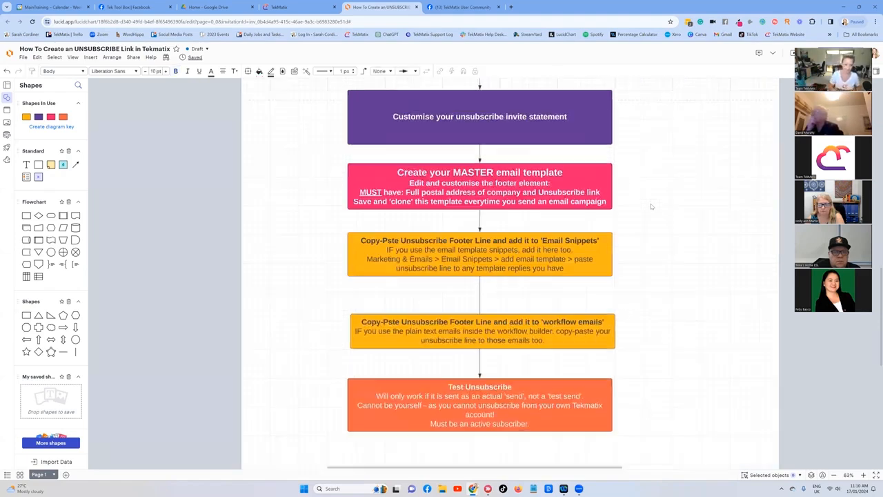
click(476, 175)
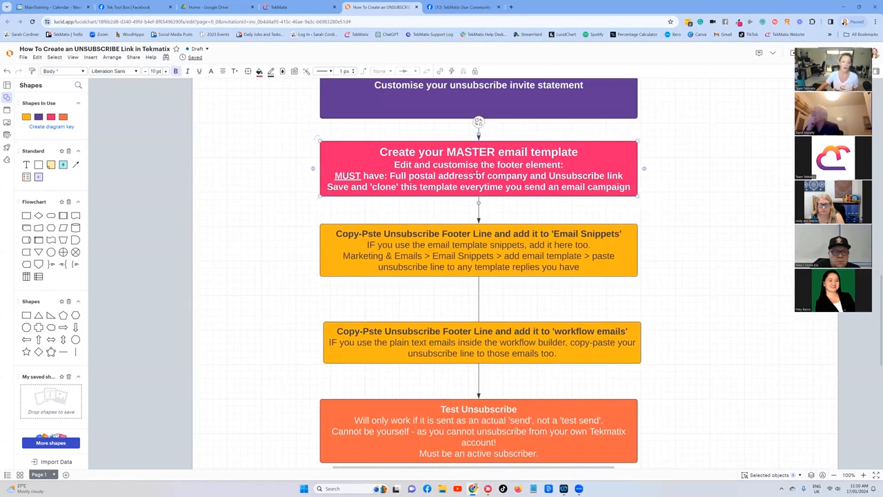
click(475, 175)
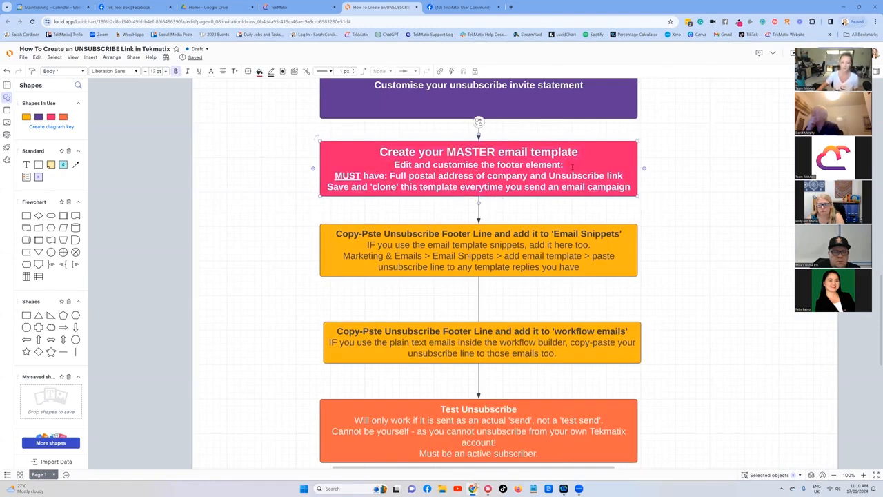
drag(624, 175, 335, 176)
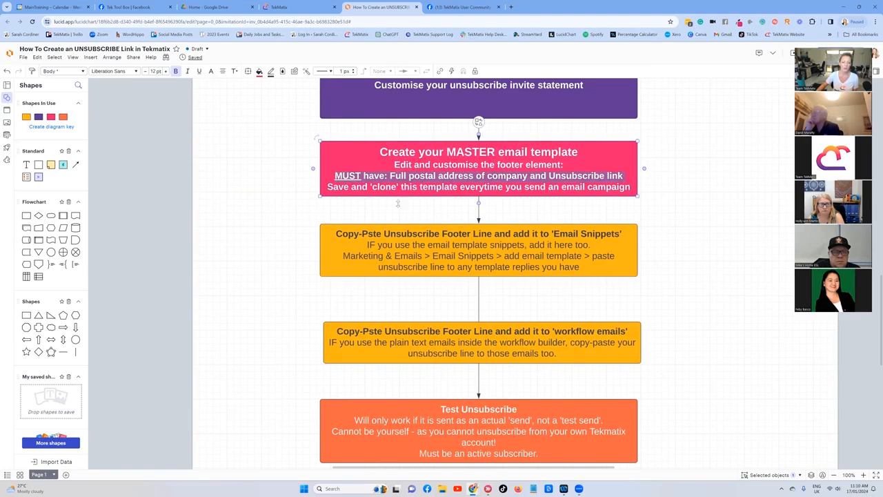
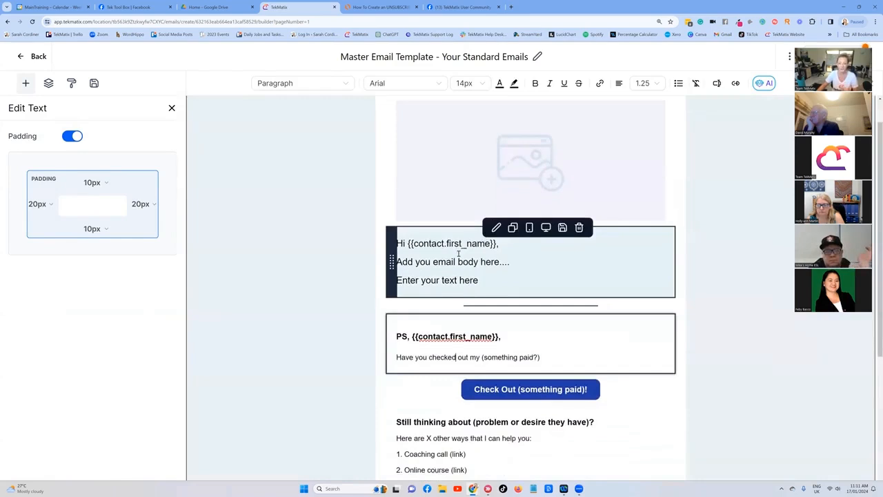
Step: Scroll through the master template's body and existing footer to examine its contents
scroll(458, 254, down, 1)
click(456, 321)
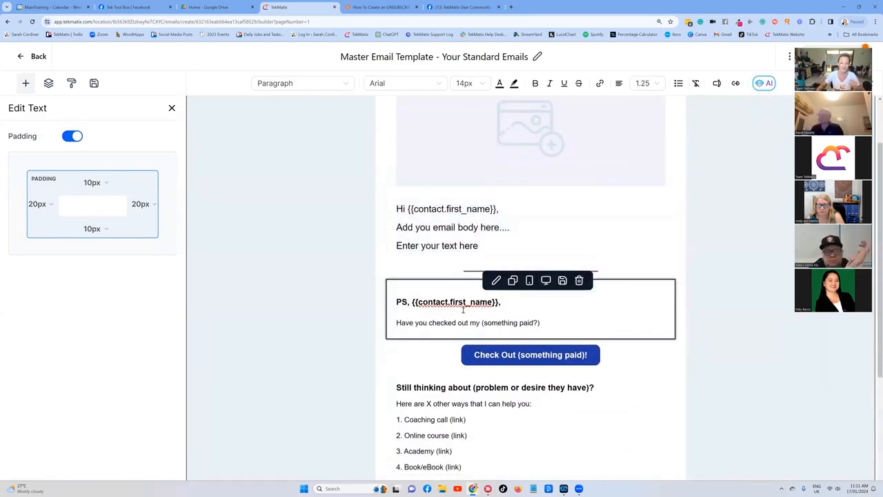
click(547, 321)
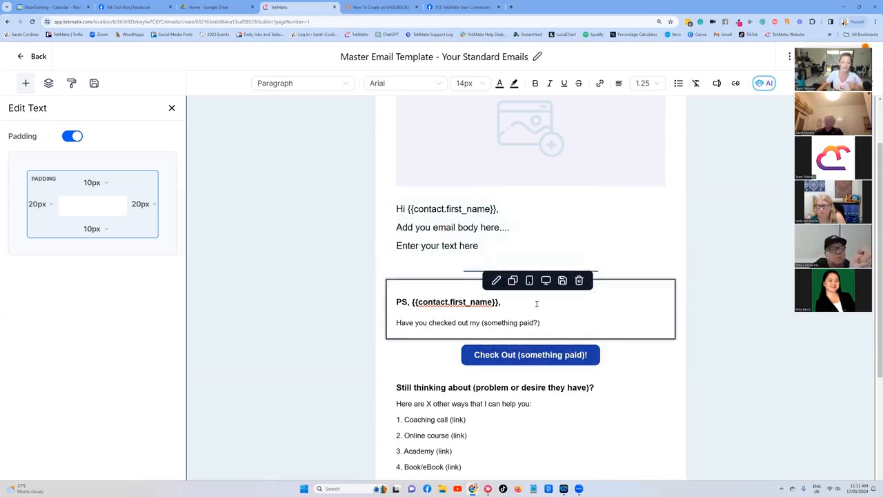
scroll(524, 292, down, 2)
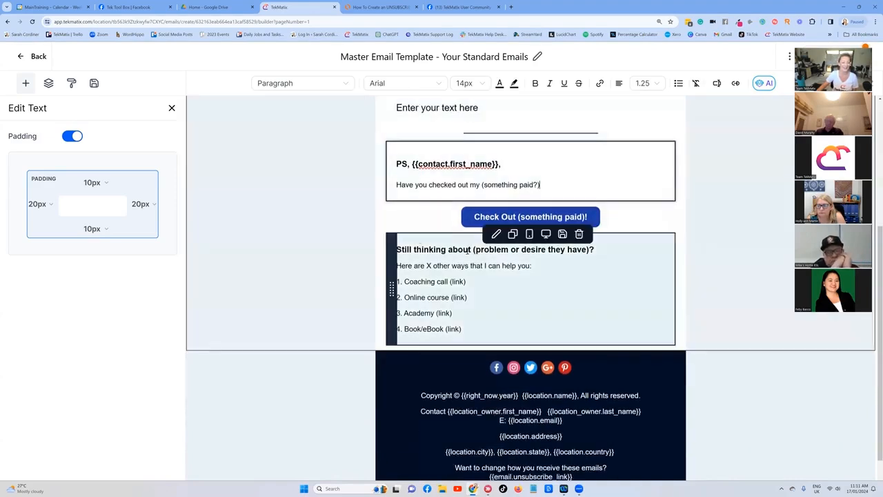
scroll(467, 251, down, 1)
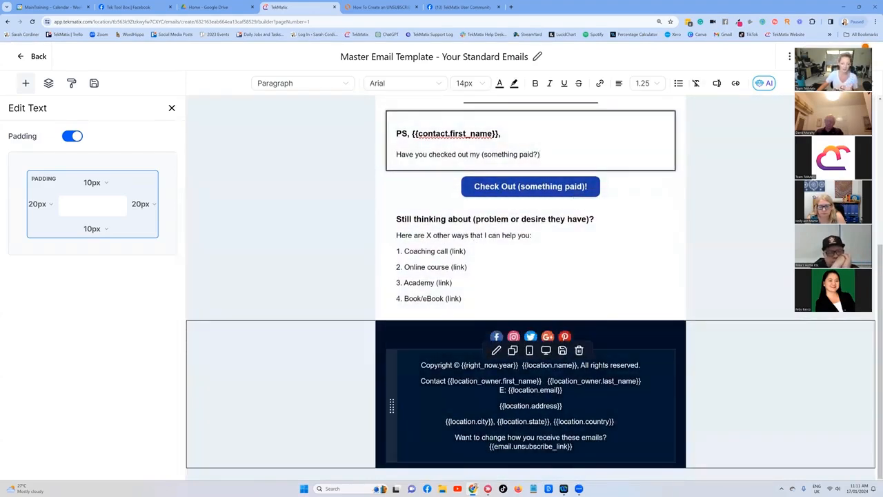
key(ctrl+plus)
scroll(606, 353, down, 1)
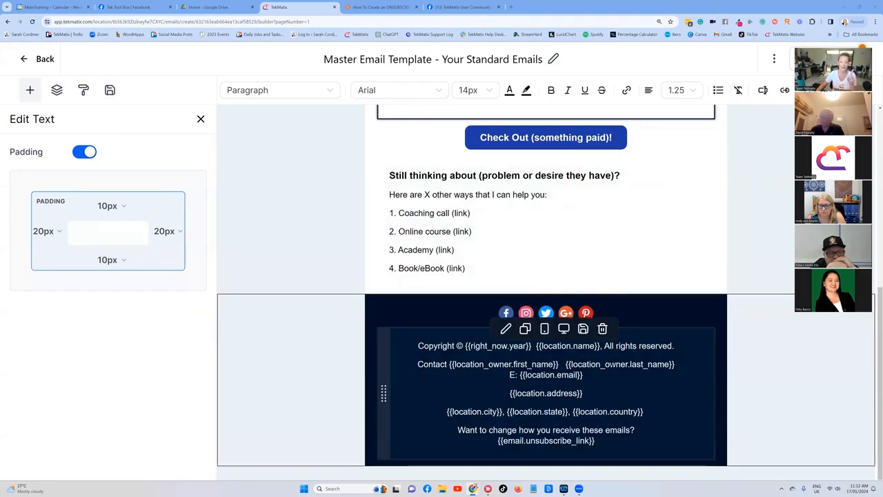
key(Escape)
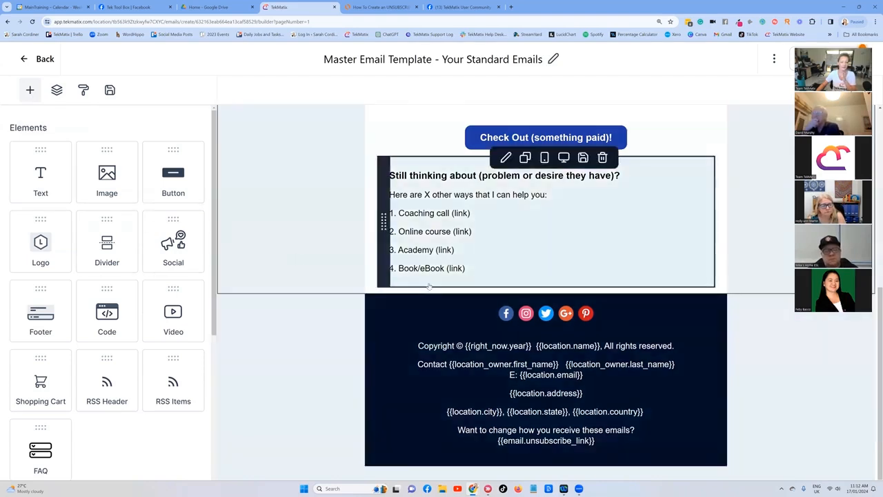
Step: Add a Footer element below the 'Still thinking about' block in the template
scroll(69, 282, down, 1)
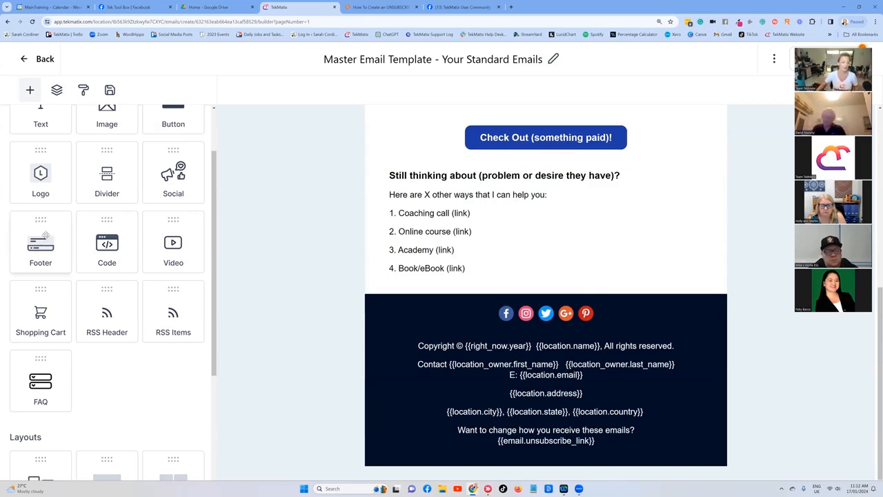
drag(45, 235, 521, 280)
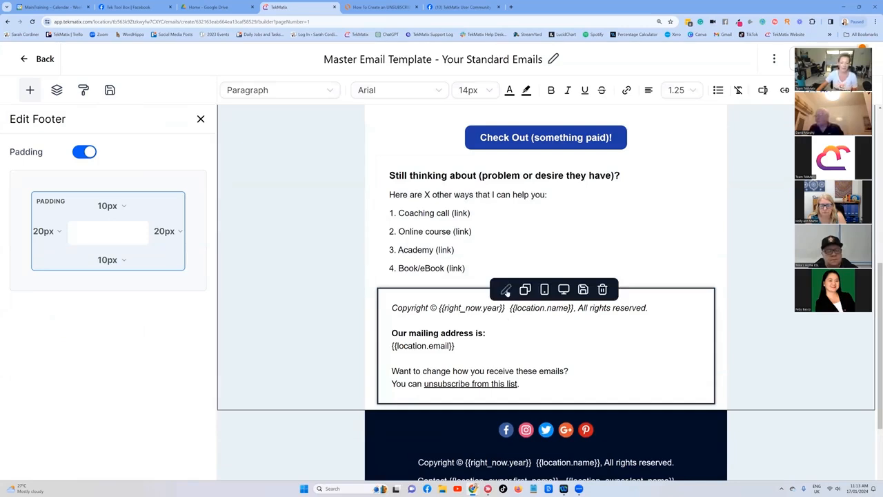
click(576, 338)
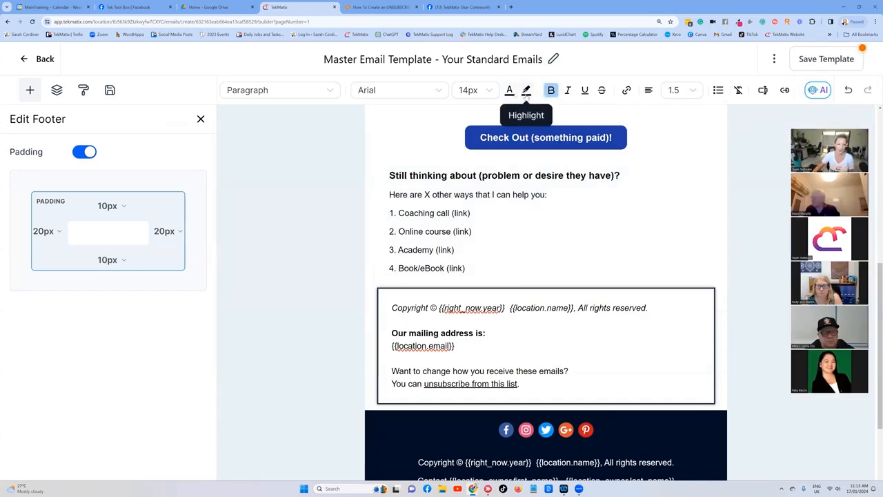
click(526, 92)
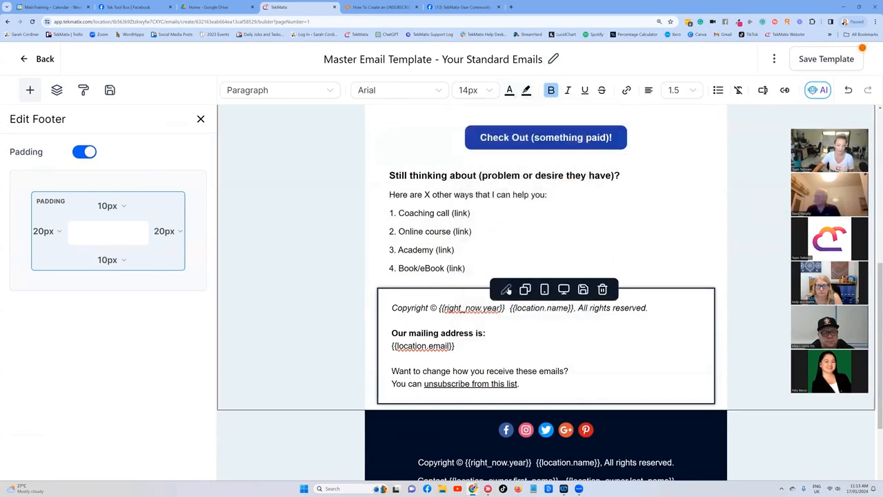
click(506, 289)
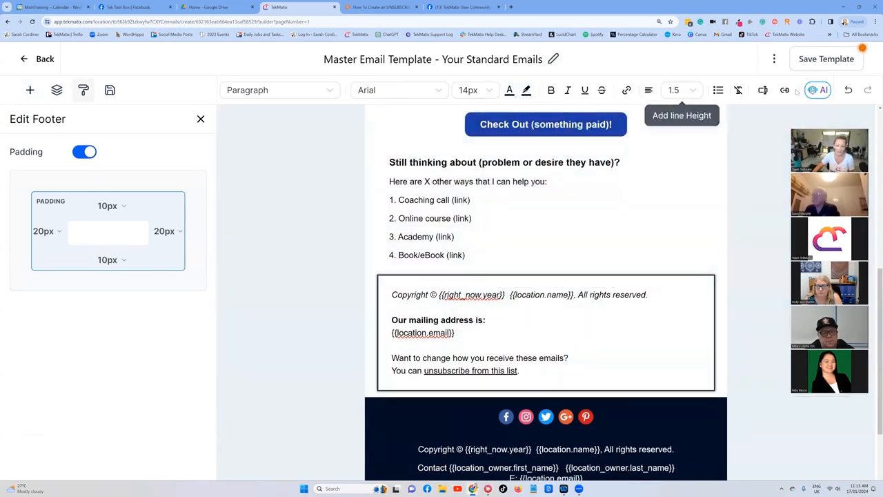
scroll(443, 361, down, 2)
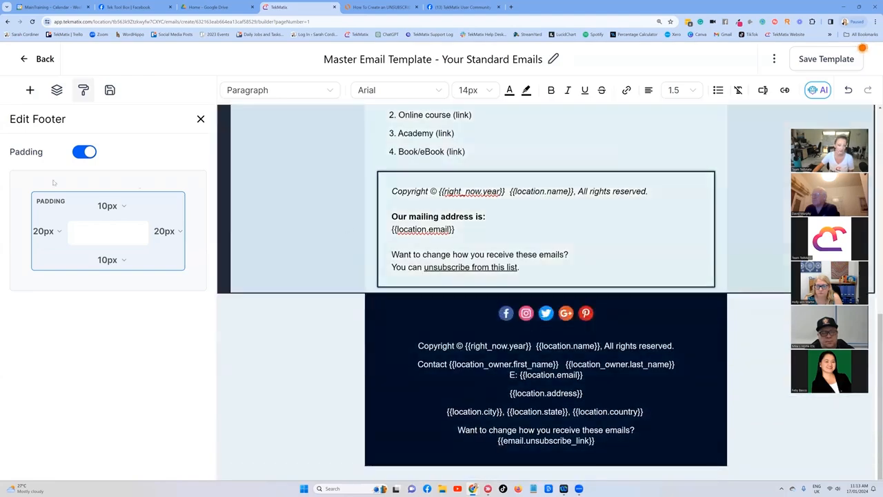
Step: Add a one-column layout above the dark footer and place a second Footer element inside it
click(29, 90)
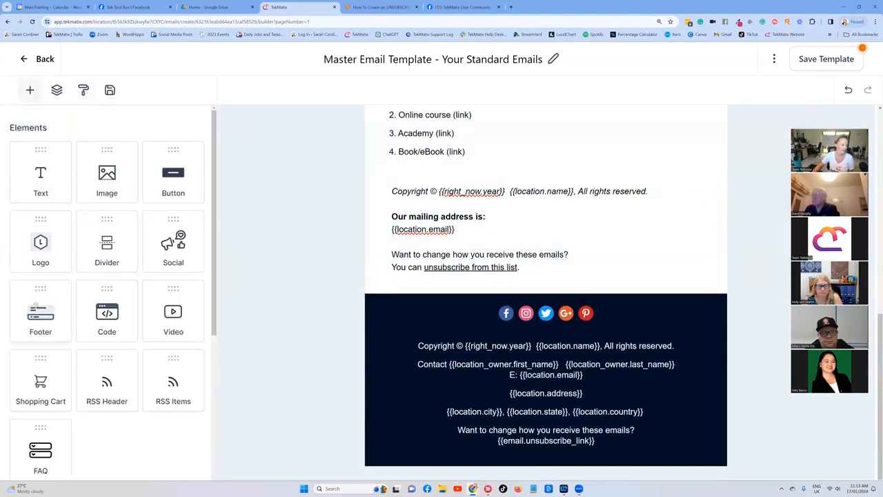
drag(40, 313, 522, 313)
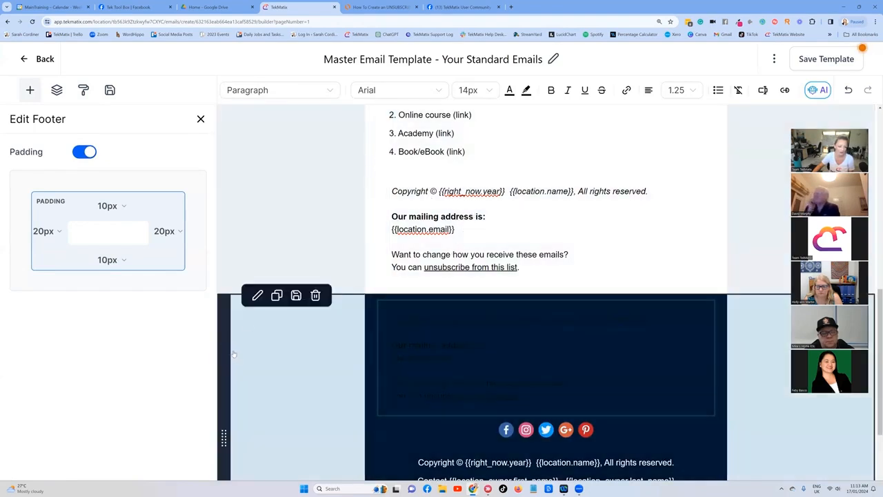
click(31, 91)
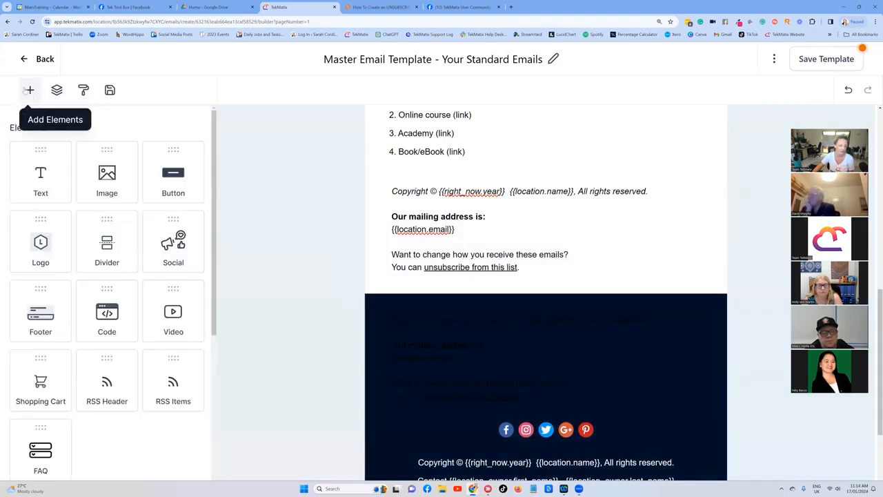
scroll(107, 165, down, 5)
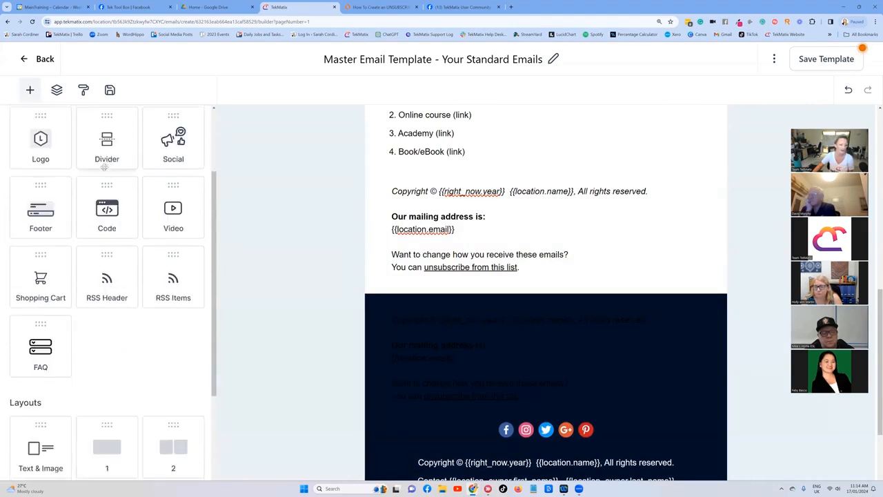
drag(104, 300, 337, 293)
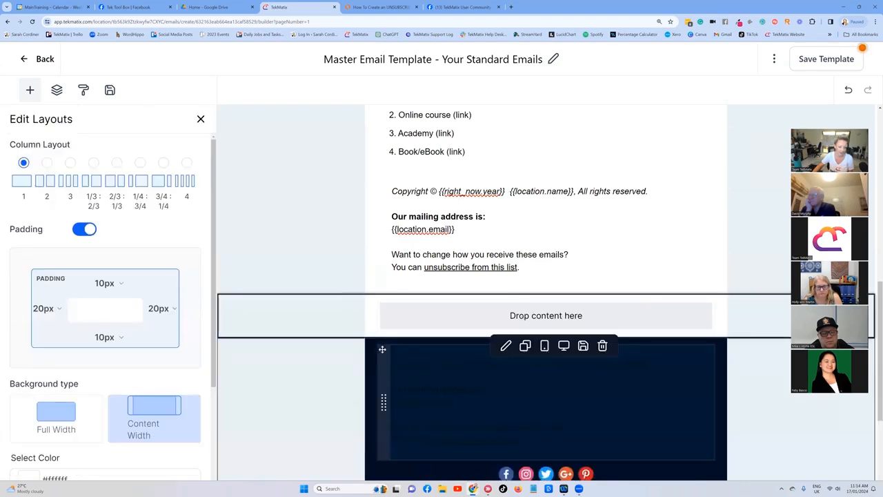
drag(382, 376, 400, 324)
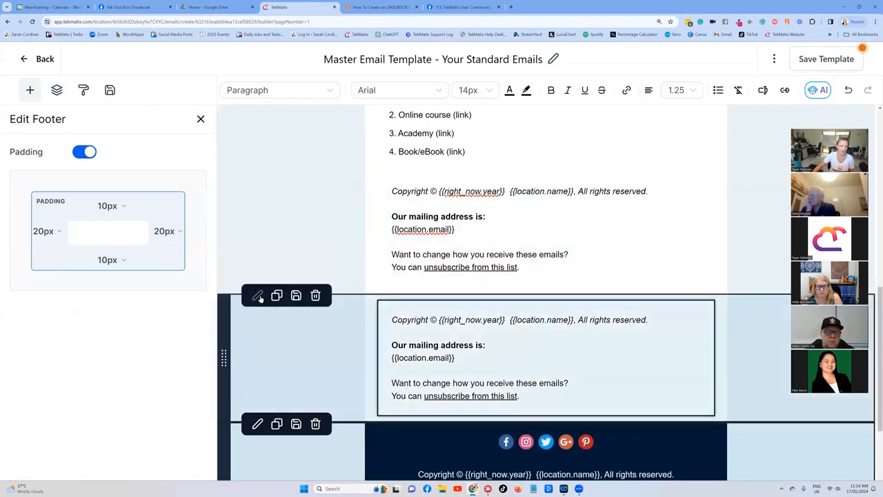
Step: Set the new footer row's background colour to #B83280
click(258, 295)
scroll(79, 196, down, 2)
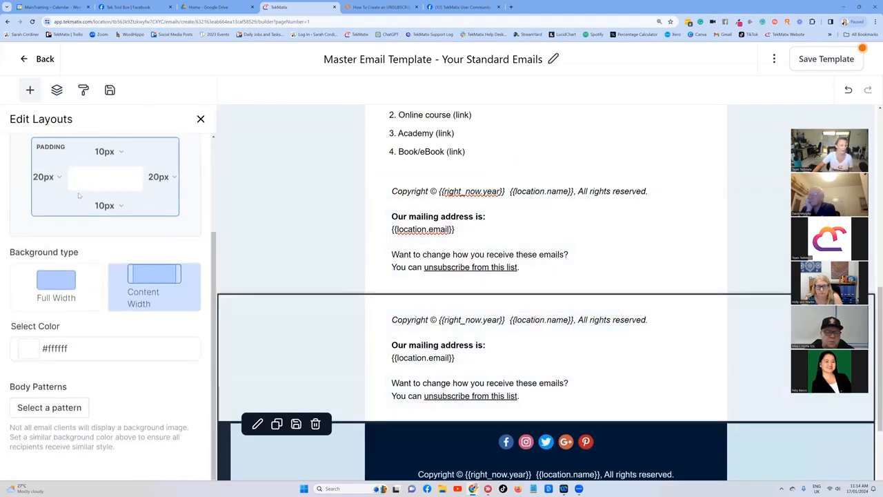
click(31, 349)
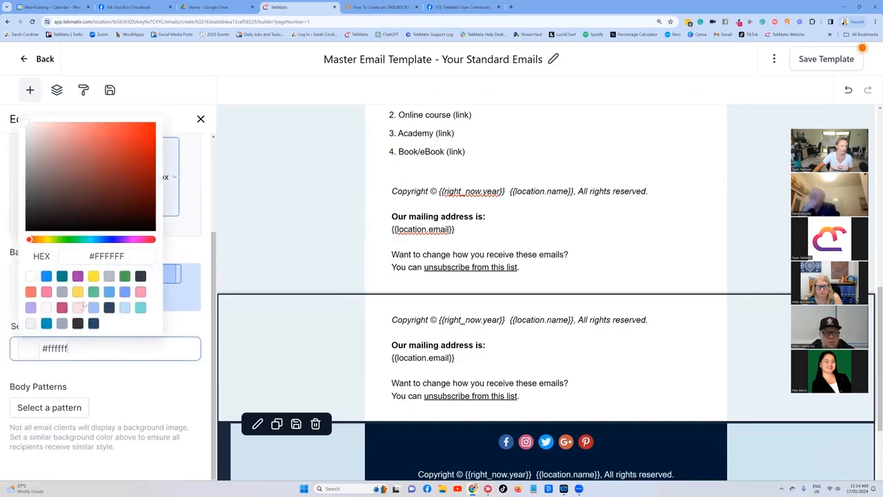
click(62, 308)
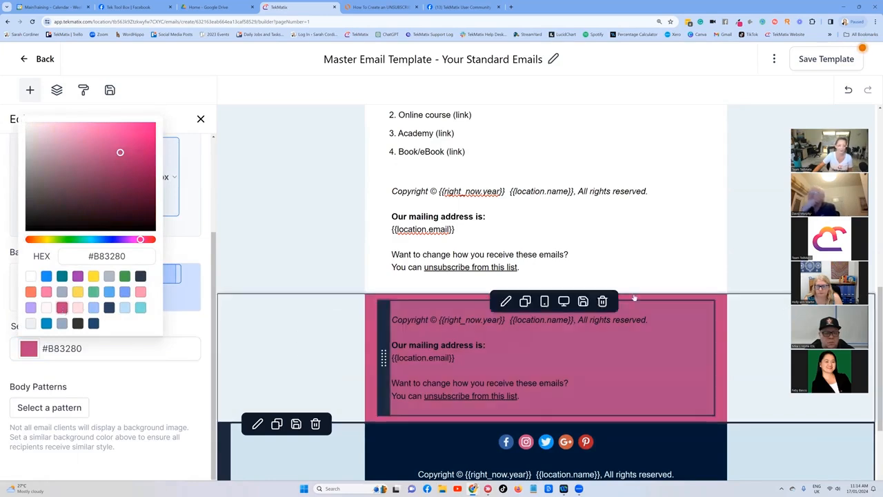
scroll(348, 198, up, 1)
scroll(348, 199, up, 6)
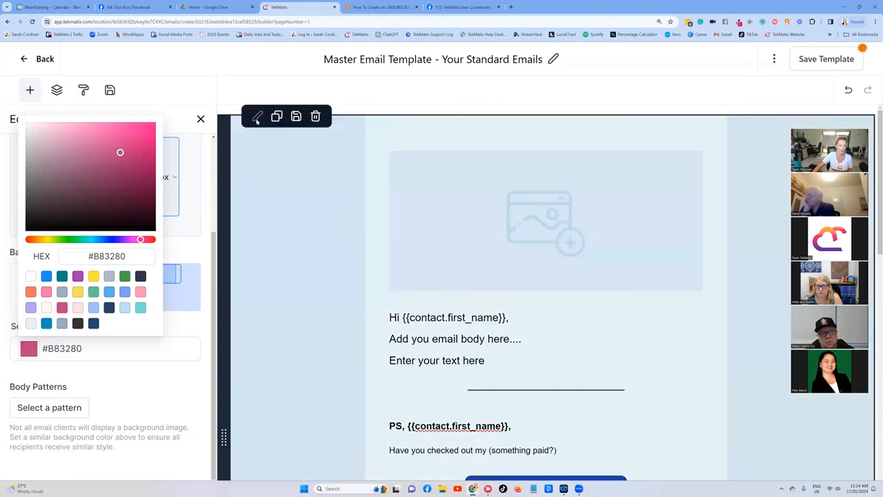
click(256, 119)
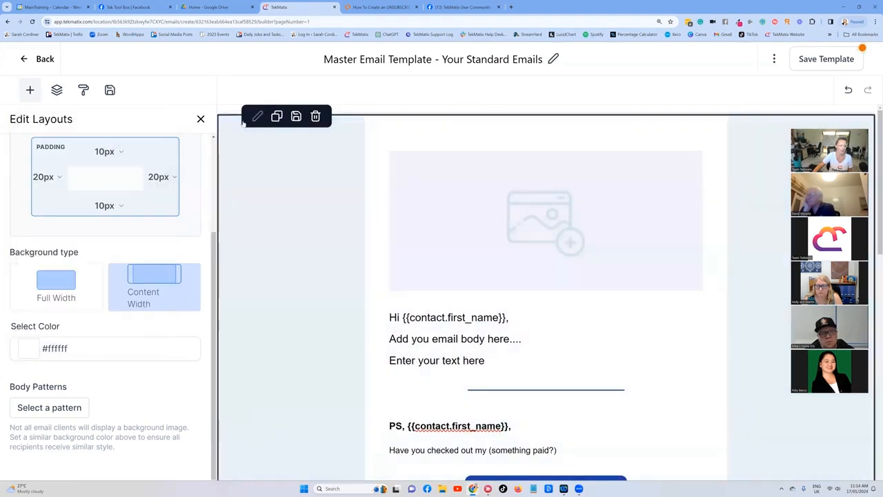
click(31, 352)
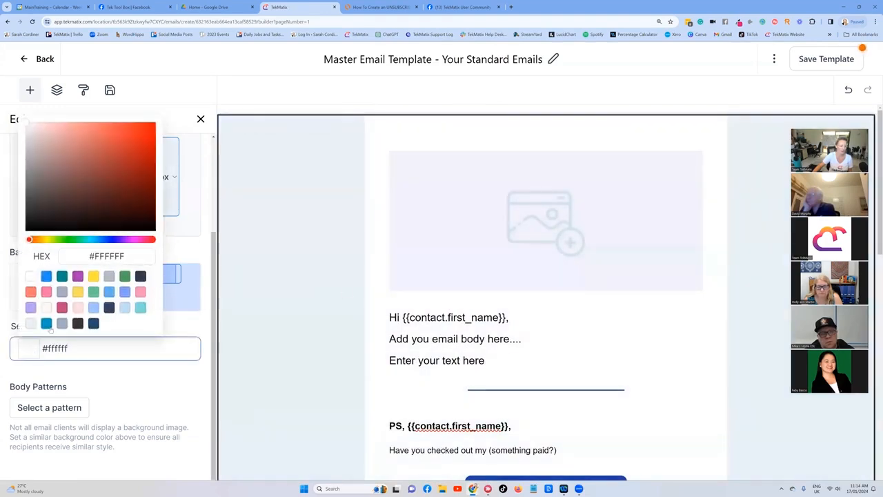
click(94, 275)
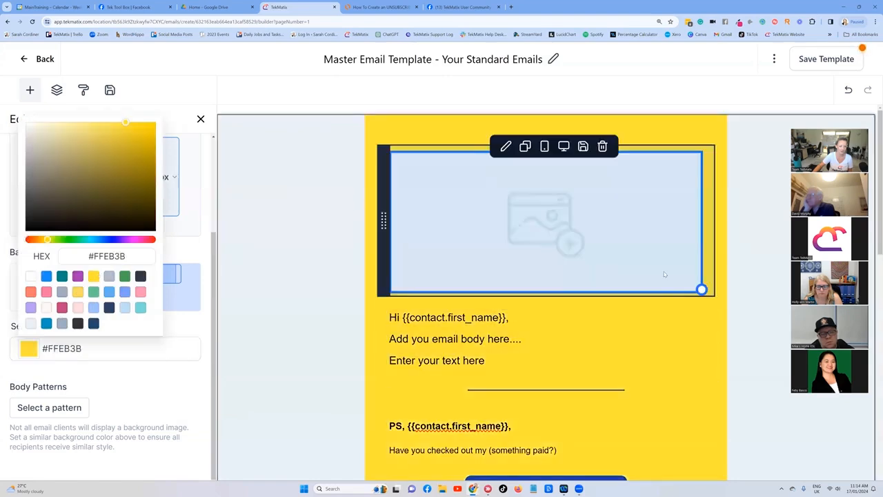
scroll(666, 275, down, 5)
scroll(672, 271, up, 5)
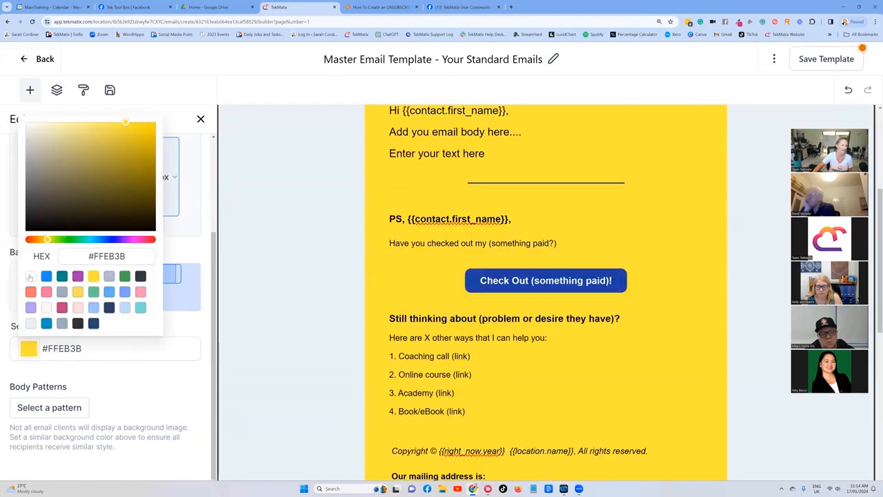
click(30, 275)
Step: Select all text in the pink footer, set it to white and centre-align it
scroll(411, 259, down, 10)
scroll(404, 266, down, 2)
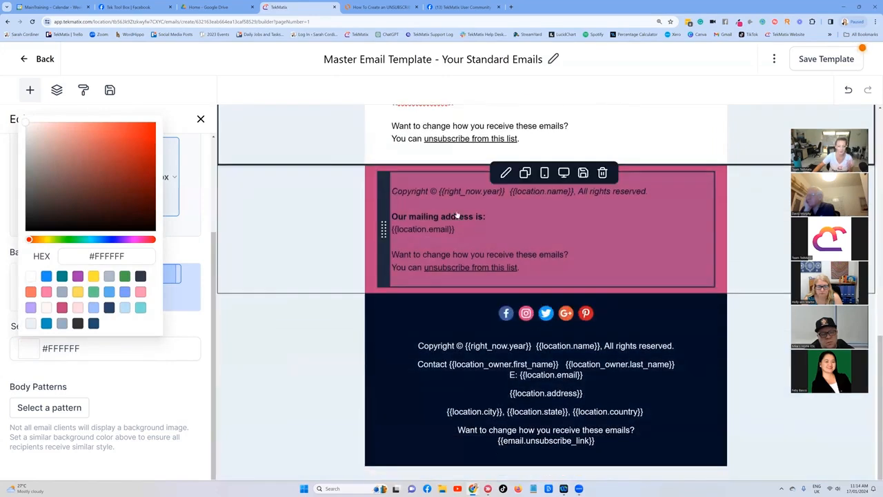
click(472, 236)
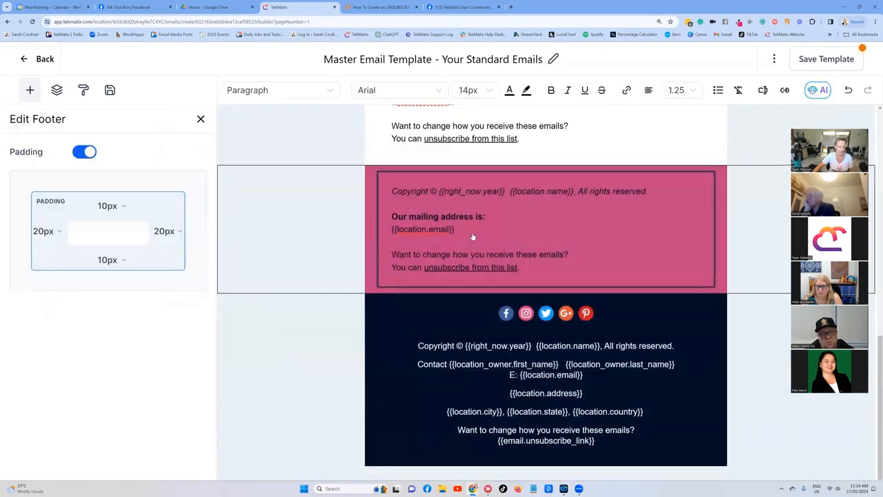
key(ctrl+a)
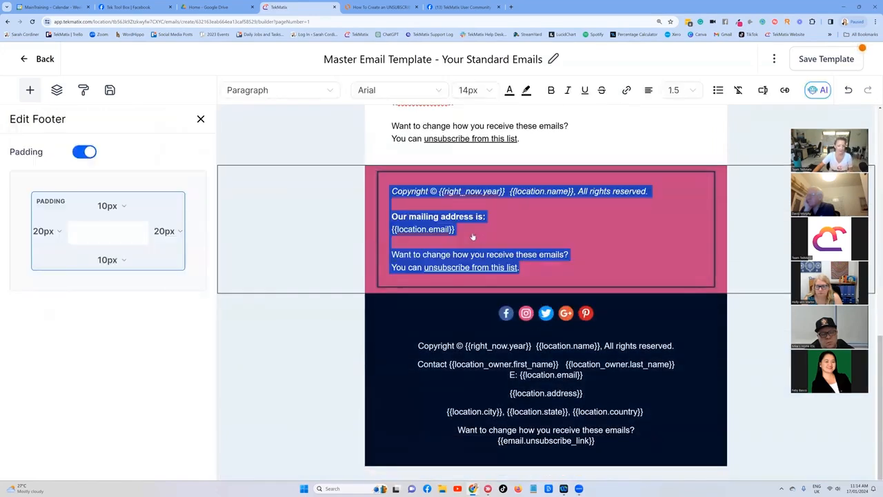
click(509, 90)
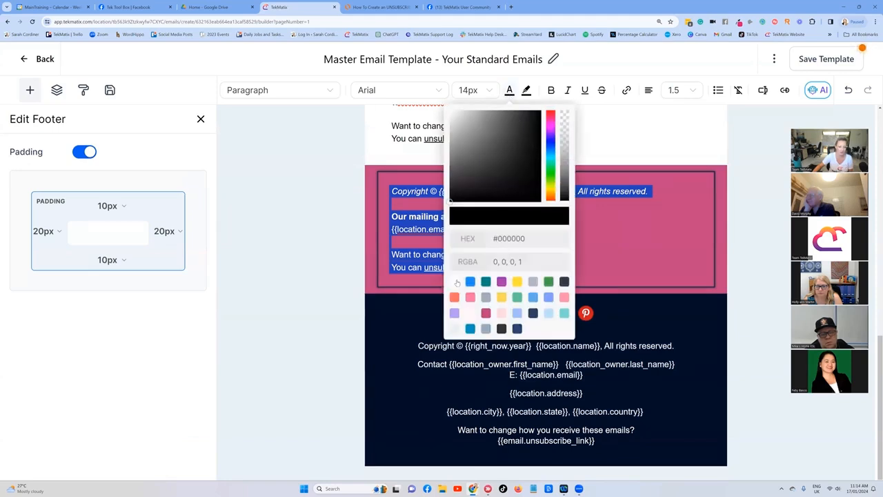
click(648, 90)
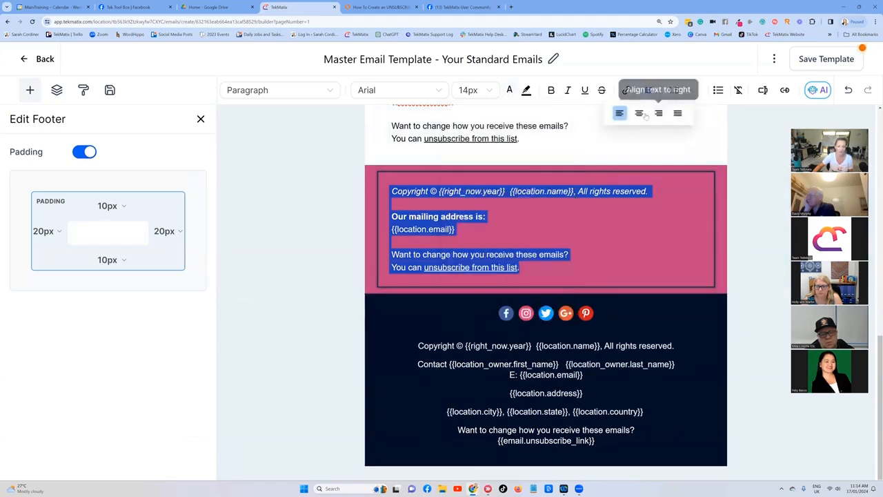
click(640, 114)
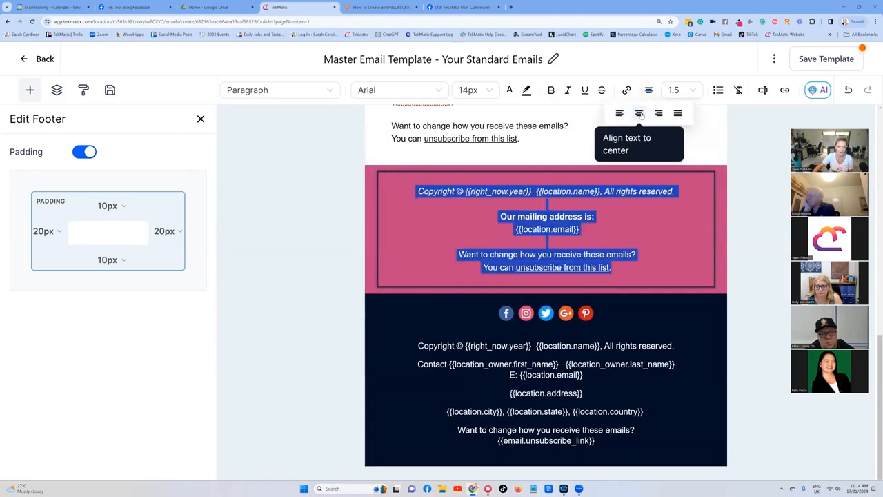
Step: Add a blank line after 'Our mailing address is:' in the pink footer, then switch to the Lucidchart diagram
click(599, 202)
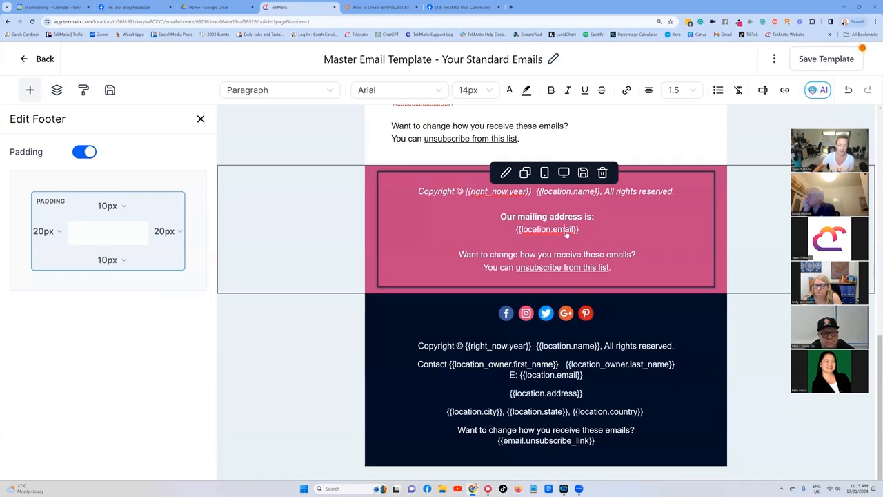
click(600, 221)
key(Return)
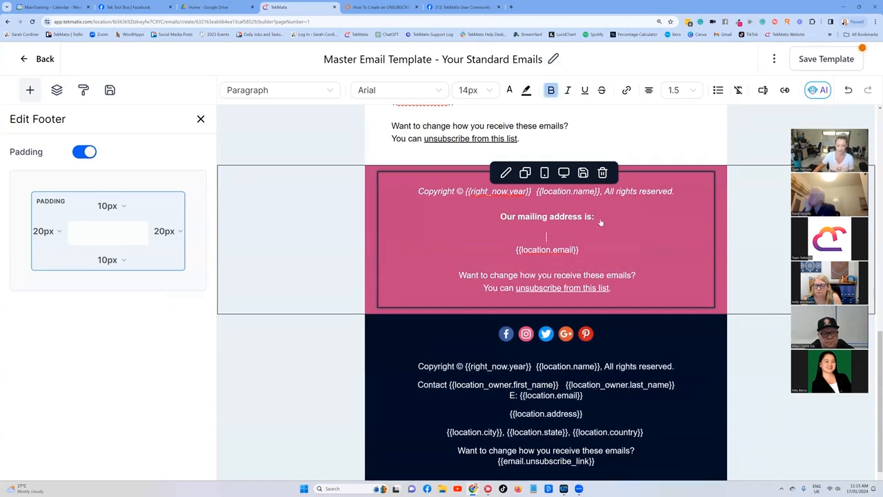
click(383, 7)
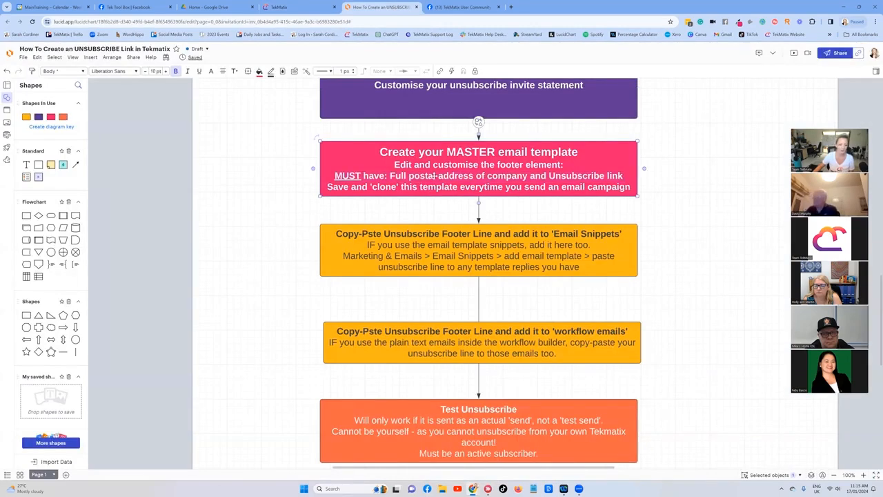
Step: Insert the {{location.address}} merge field on the blank line under 'Our mailing address is:' in the pink footer
click(303, 7)
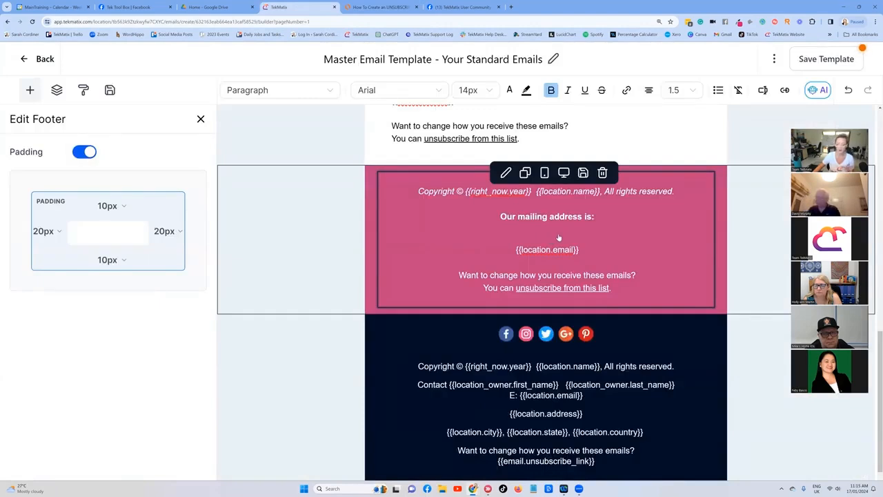
click(763, 92)
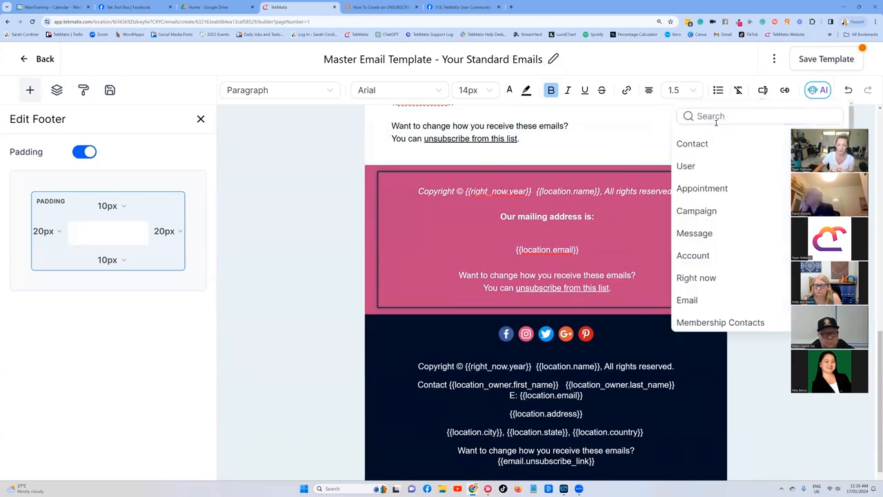
click(691, 255)
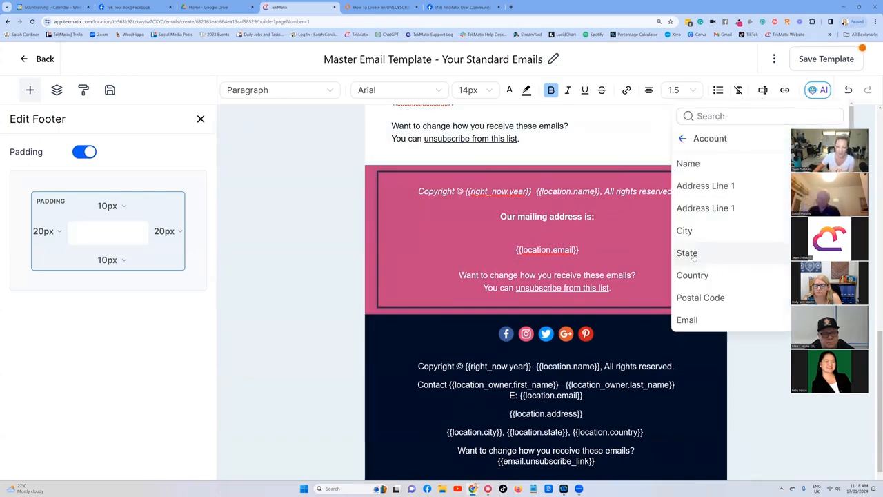
scroll(718, 200, down, 3)
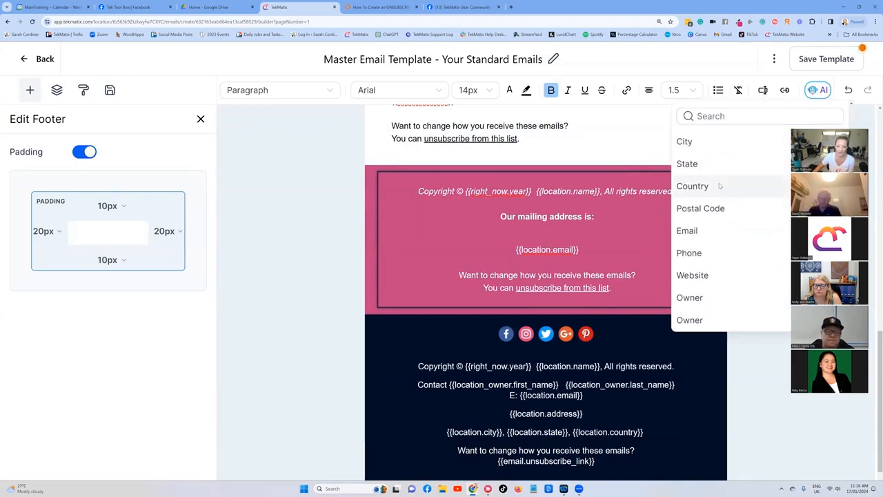
scroll(716, 214, up, 2)
scroll(716, 214, up, 1)
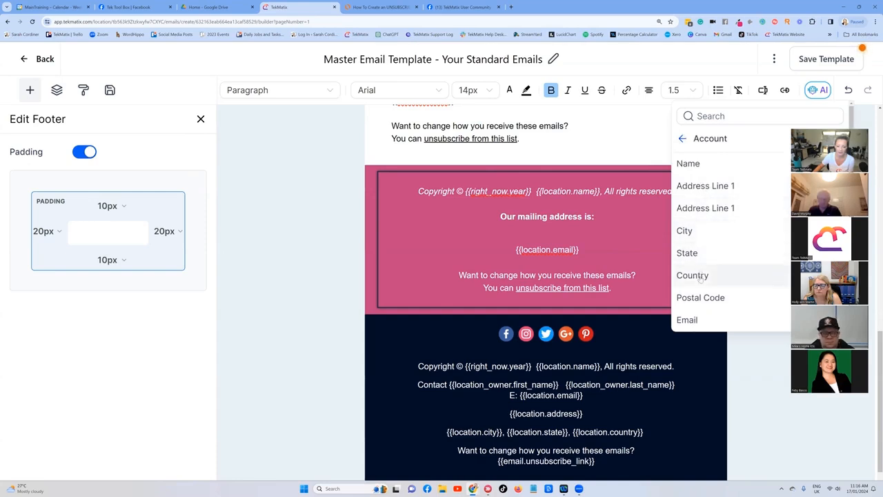
click(555, 237)
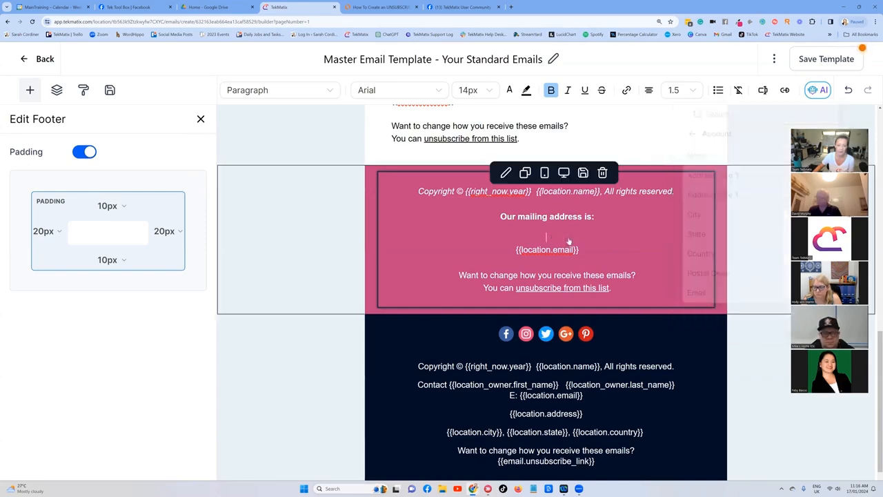
drag(578, 254, 515, 254)
key(ctrl+c)
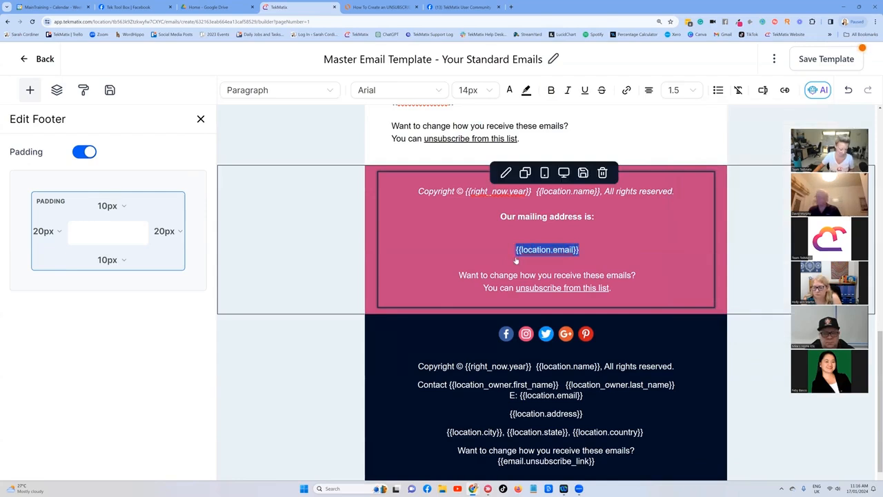
click(545, 234)
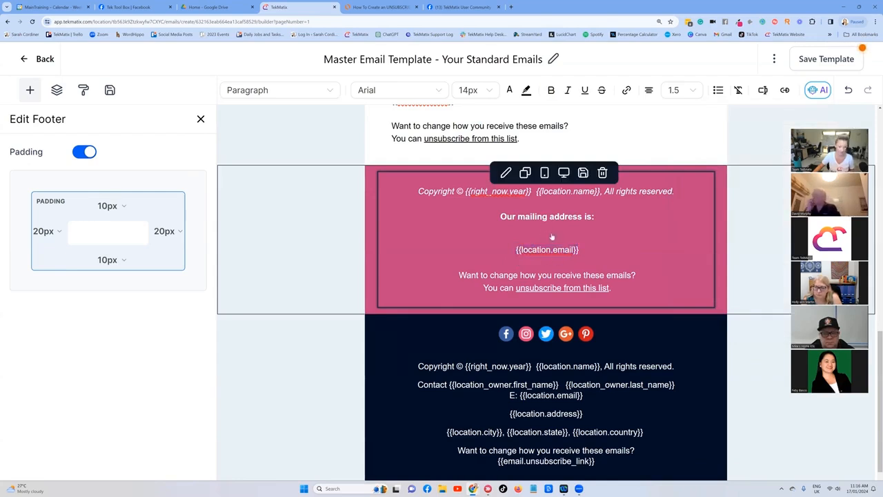
key(ctrl+v)
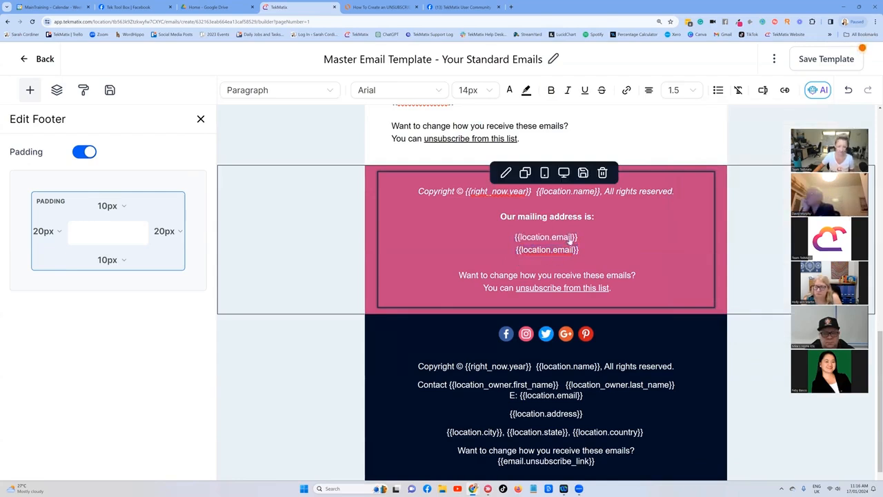
key(BackSpace)
key(BackSpace)
key(BackSpace)
key(BackSpace)
key(BackSpace)
text(address)
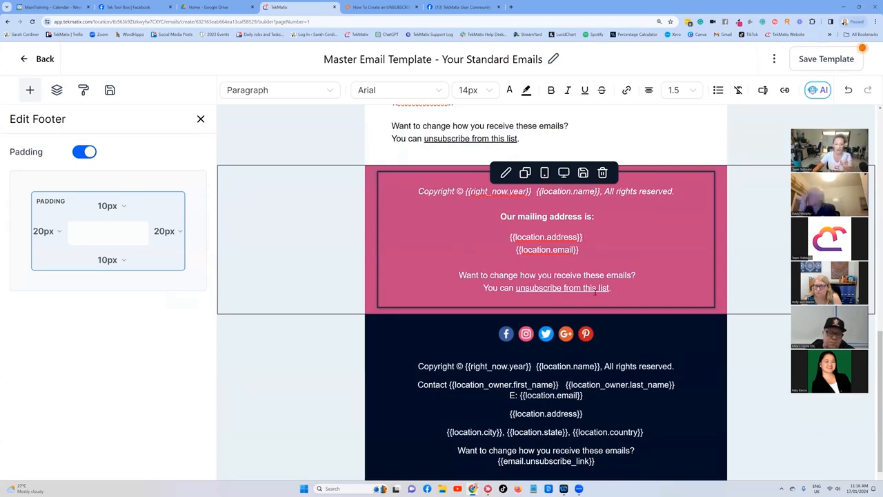
Step: Review the steps breakdown diagram in Lucidchart, then return to the email template
click(383, 7)
scroll(489, 157, up, 3)
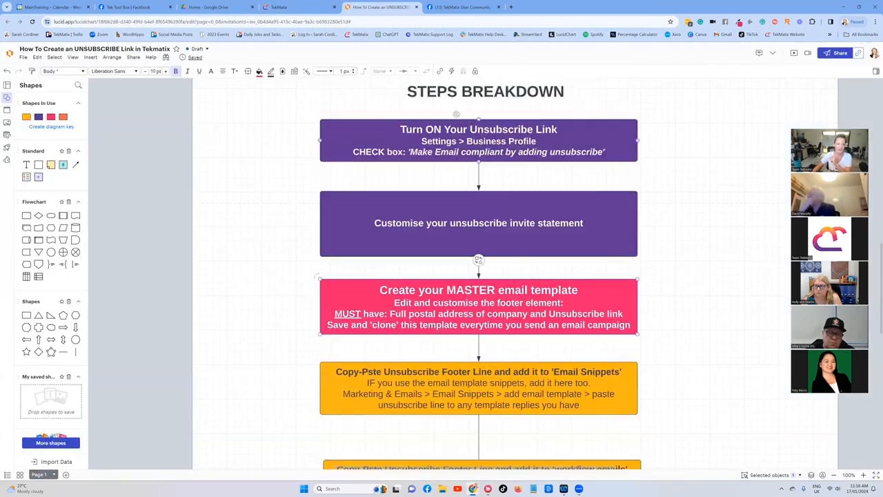
click(289, 7)
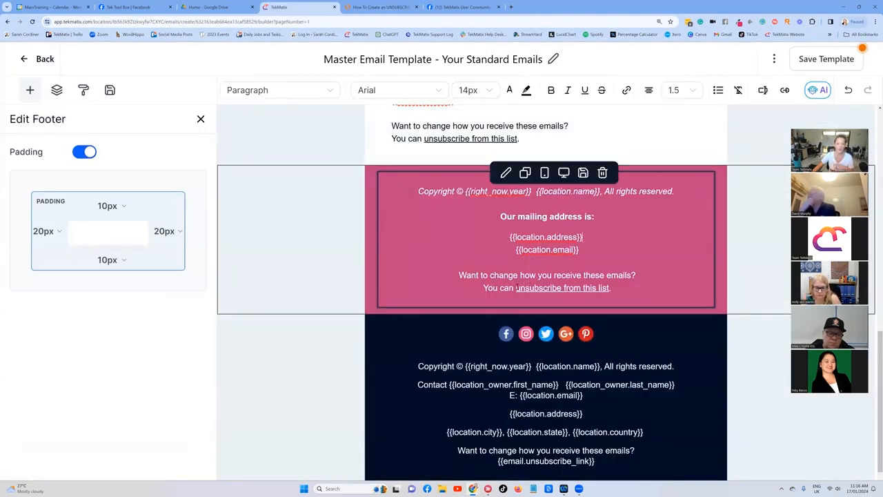
Step: Make the pink footer's 'You can unsubscribe from this list.' line bold at 16px
drag(614, 289, 483, 287)
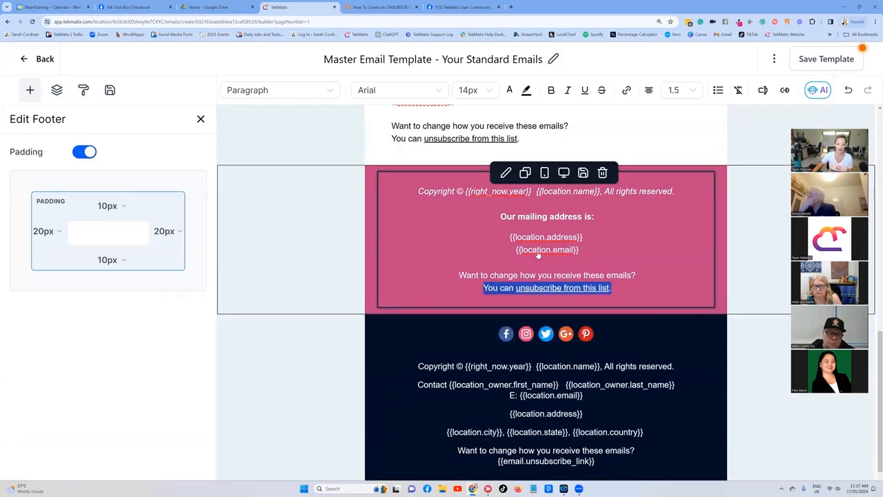
click(550, 90)
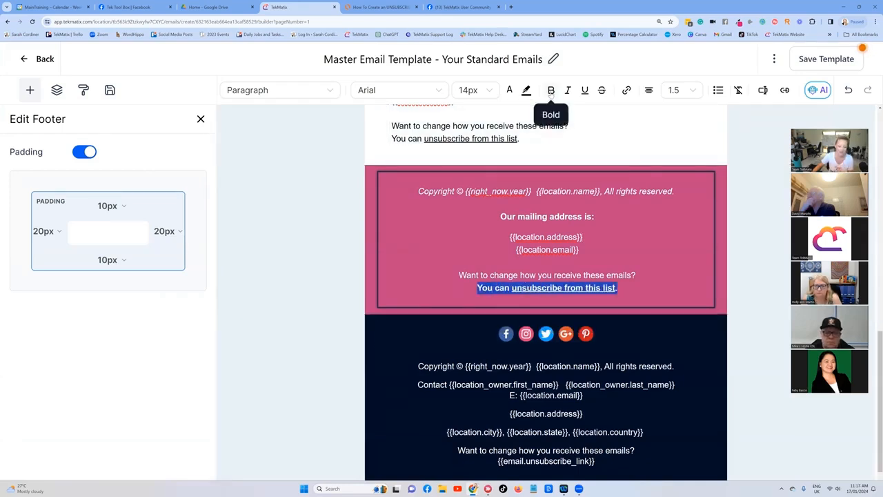
click(493, 92)
click(469, 236)
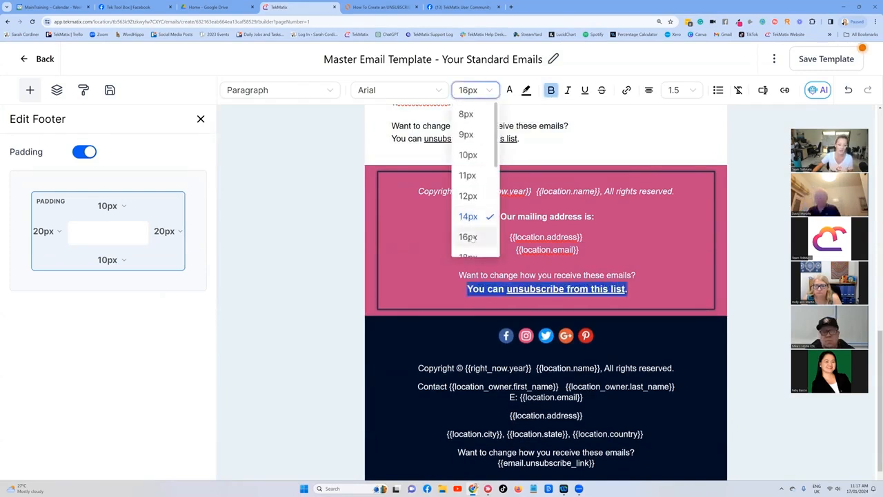
Step: Move the unsubscribe line to the top of the pink footer, above the copyright line
drag(655, 296, 467, 290)
key(ctrl+c)
key(BackSpace)
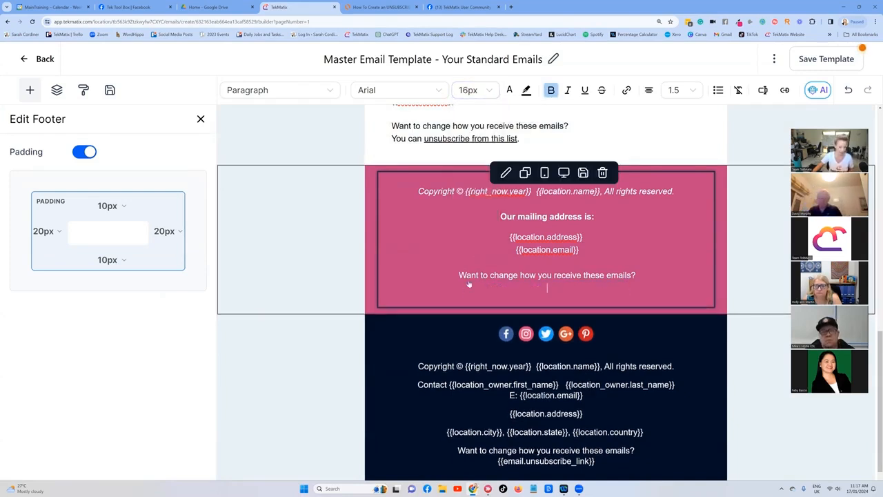
click(418, 191)
key(Return)
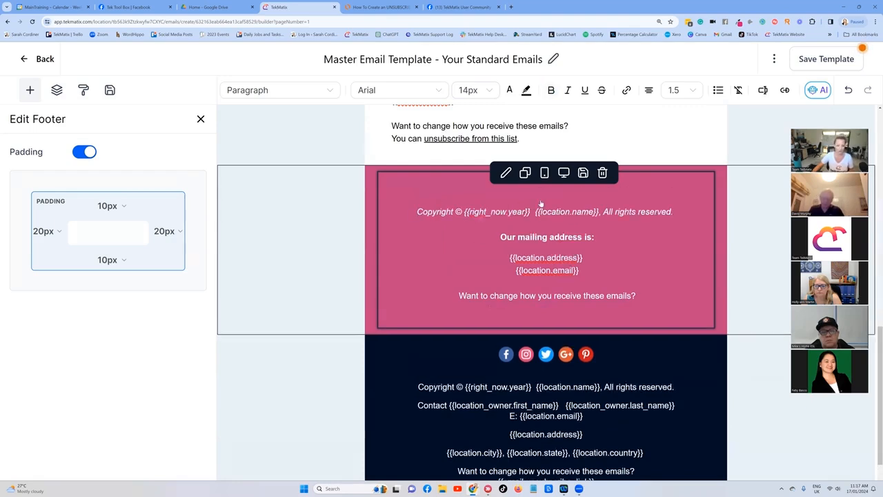
key(ctrl+v)
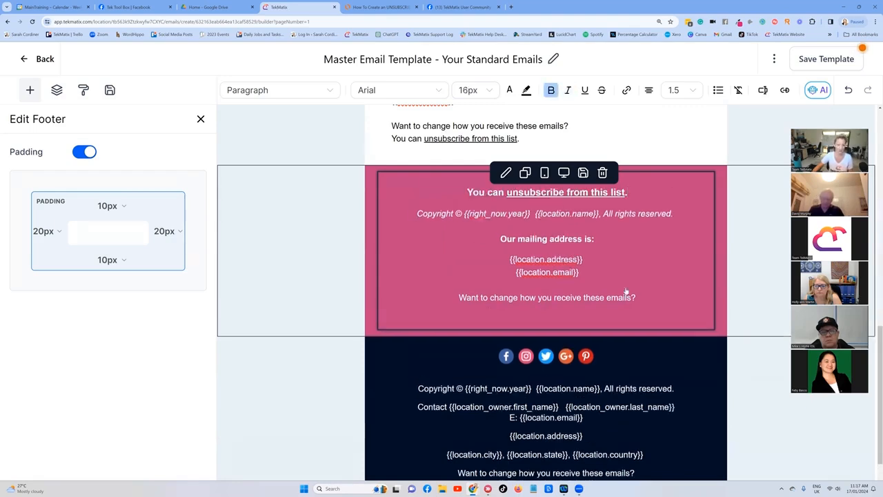
Step: Move 'Want to change how you receive these emails?' above the unsubscribe line in the pink footer
click(652, 298)
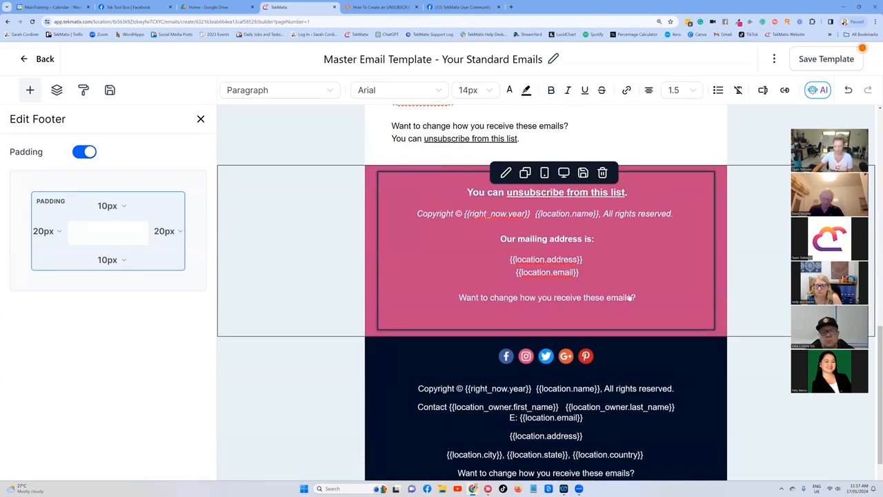
drag(642, 297, 451, 299)
key(ctrl+c)
key(BackSpace)
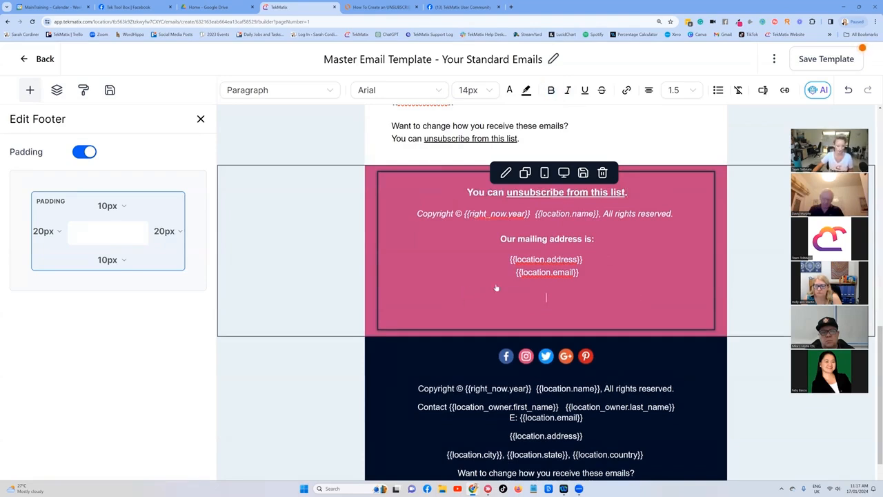
key(BackSpace)
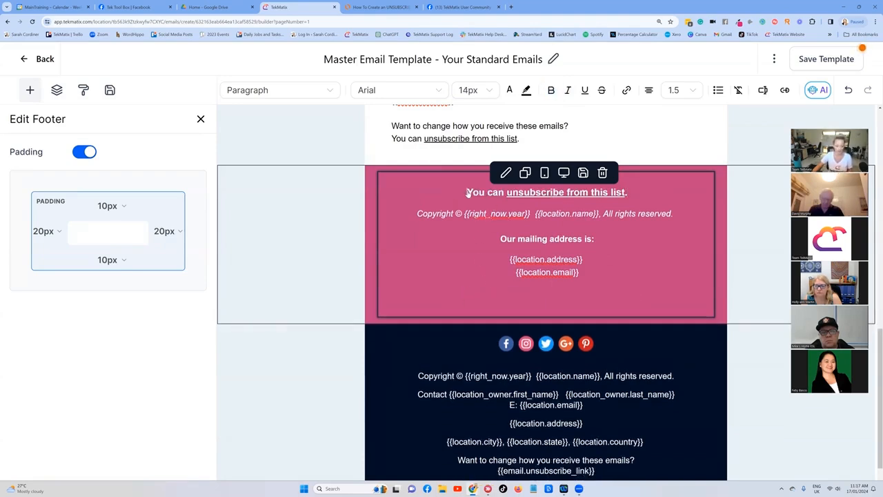
key(ctrl+v)
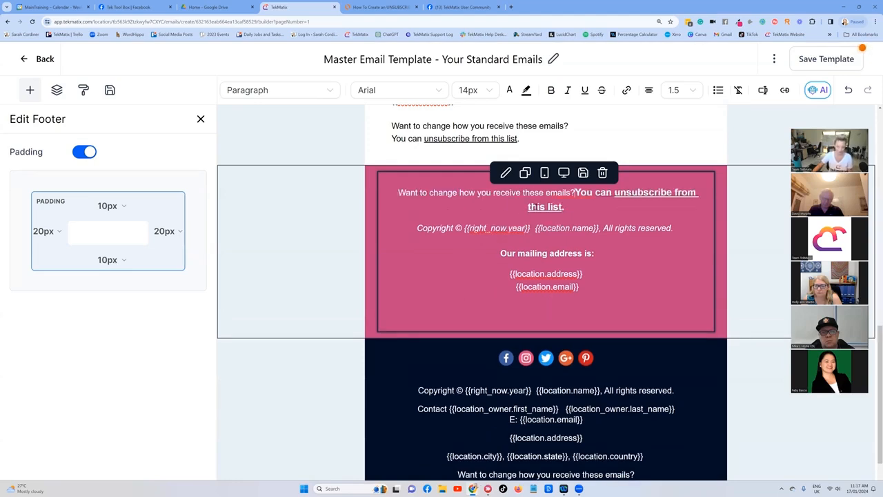
key(Return)
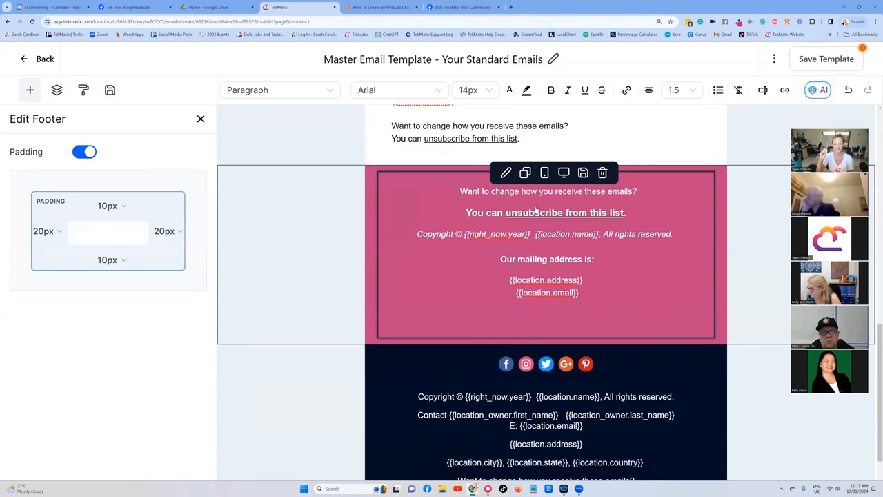
Step: Copy the pink footer's unsubscribe line and delete the image placeholder block at the top of the email
scroll(538, 211, up, 1)
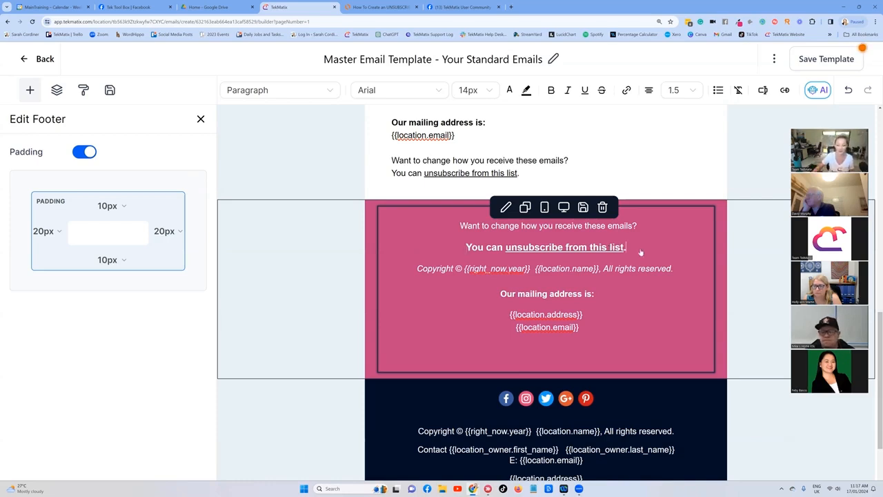
drag(640, 252, 457, 249)
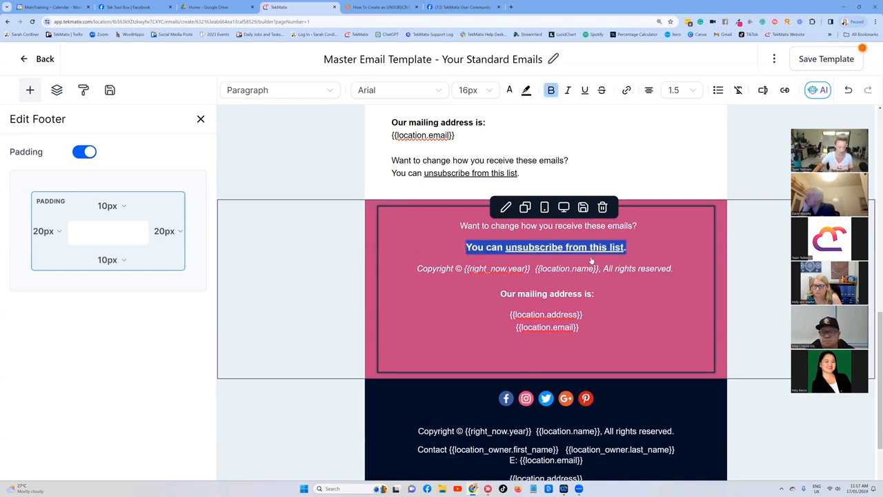
scroll(617, 242, up, 10)
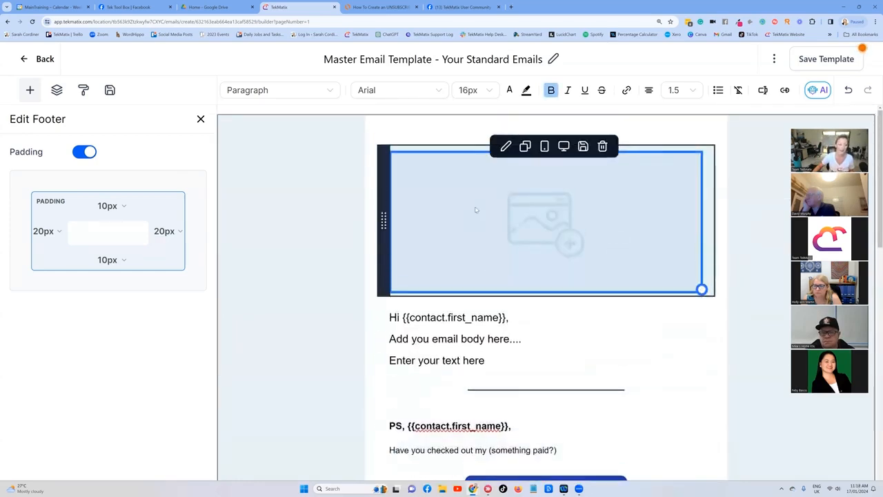
click(602, 146)
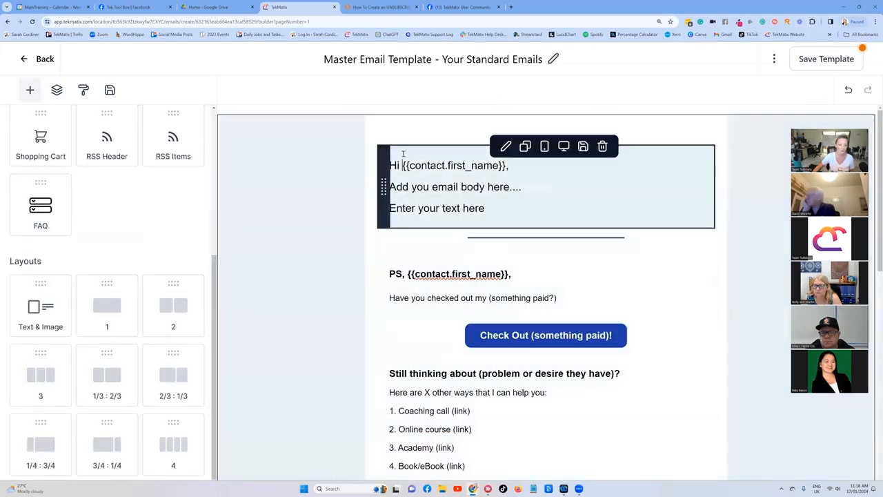
Step: Paste the unsubscribe line on a new first line above 'Hi {{contact.first_name}},' in the email body
click(402, 153)
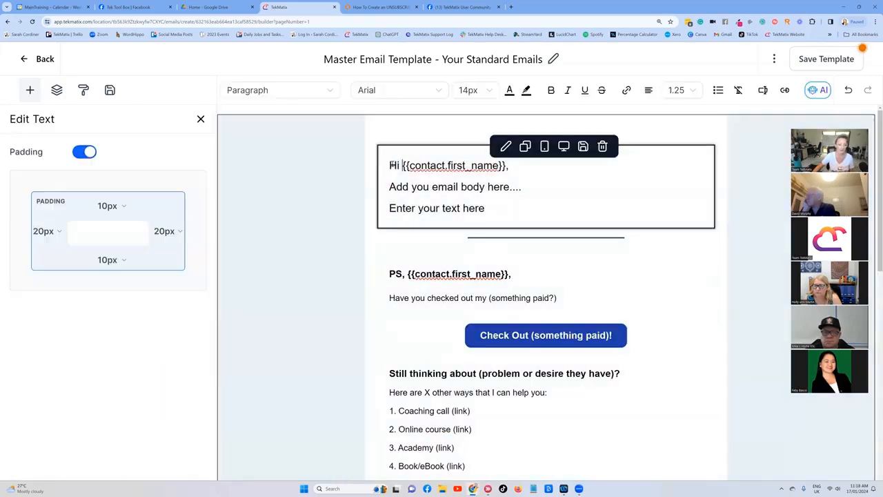
key(Return)
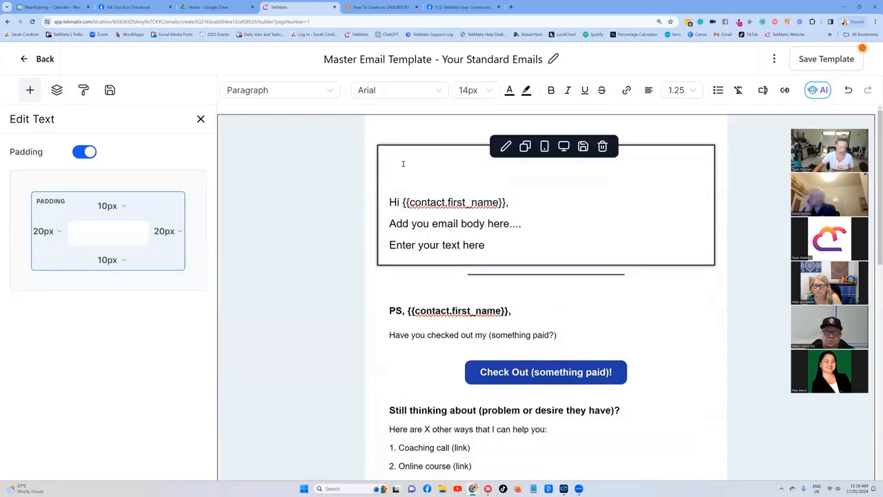
key(ctrl+v)
drag(546, 164, 516, 169)
click(518, 180)
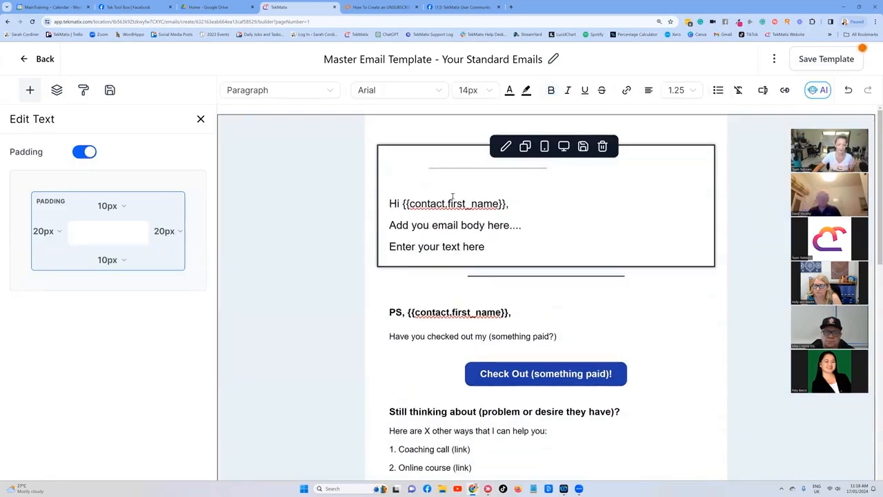
Step: Set the pasted unsubscribe line's text colour to #CD0630
drag(549, 166, 390, 164)
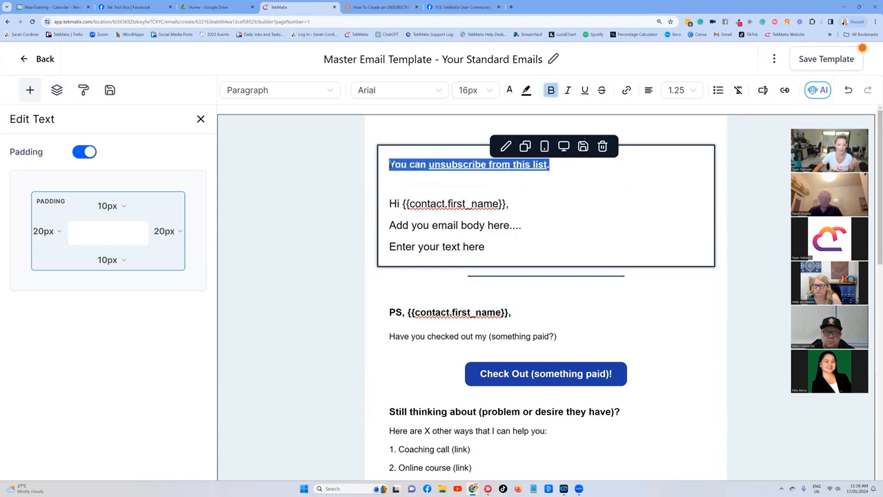
click(509, 89)
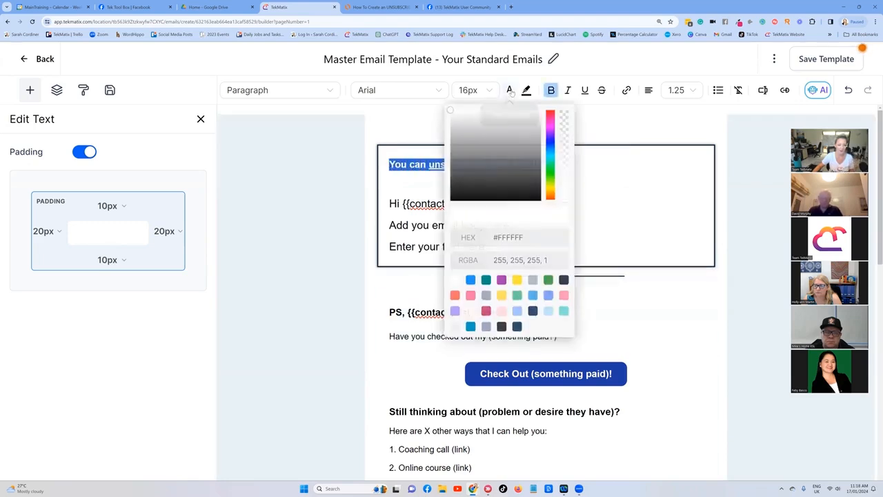
click(551, 116)
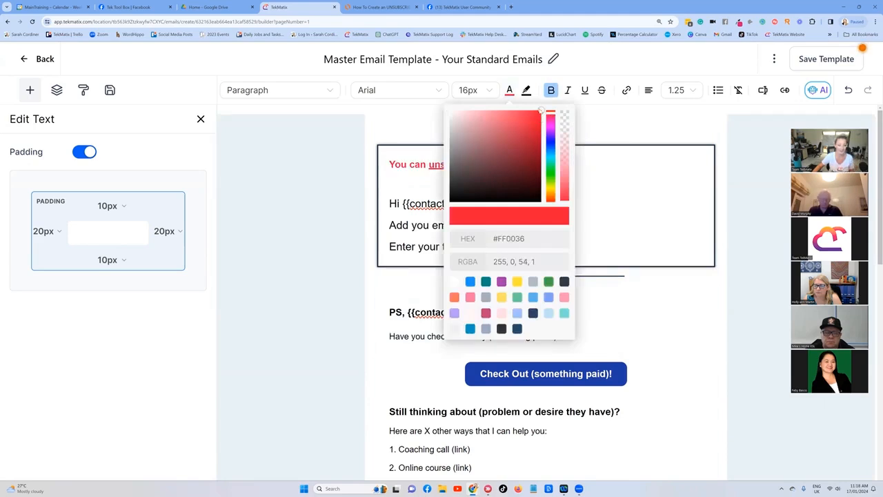
click(537, 129)
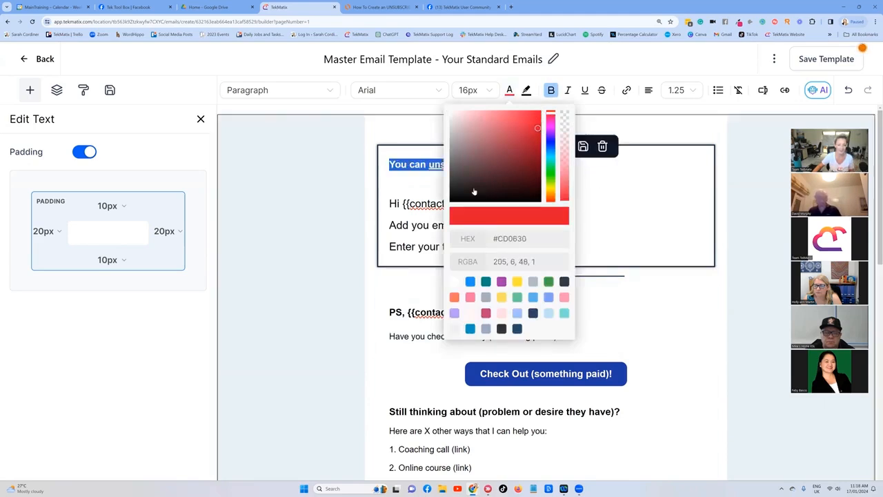
click(408, 179)
drag(416, 166, 389, 165)
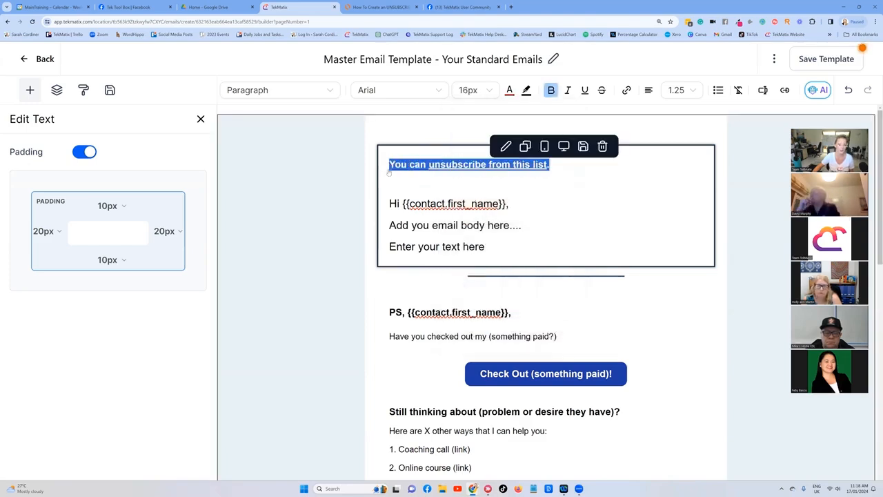
Step: Center the new header unsubscribe line and rewrite its lead-in as 'If you want to STOP getting emails from me:'
click(649, 91)
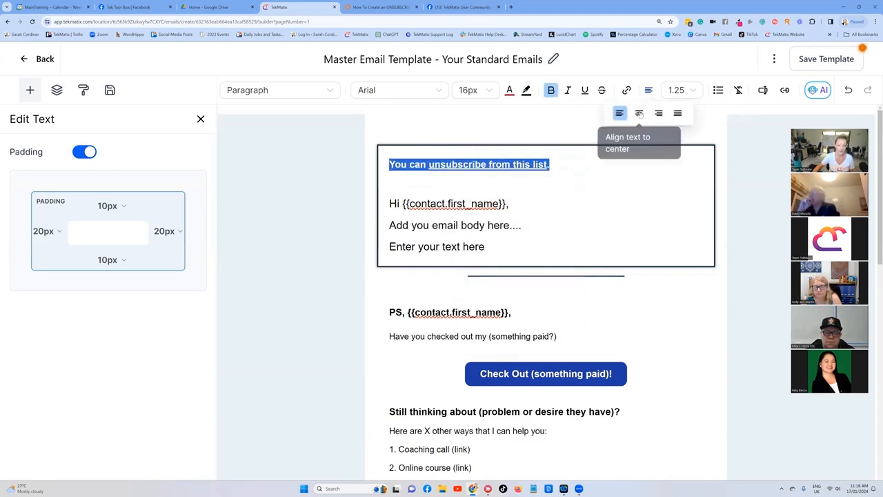
click(639, 112)
click(452, 165)
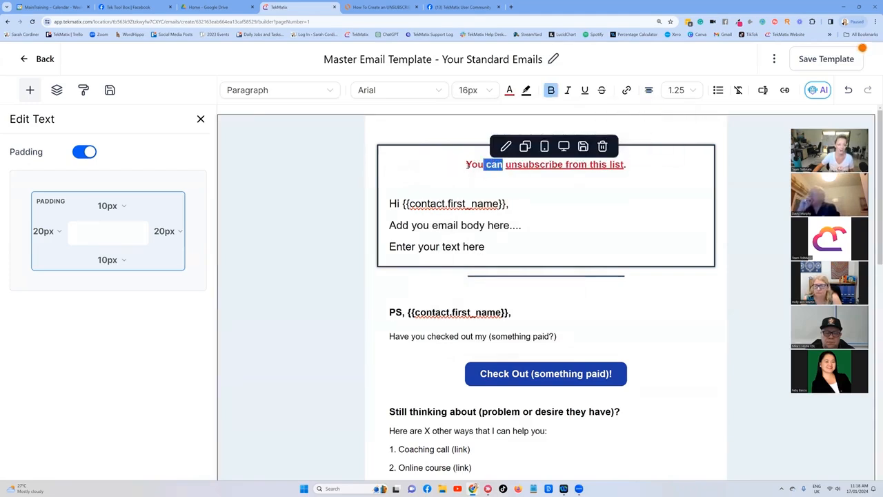
text(If your)
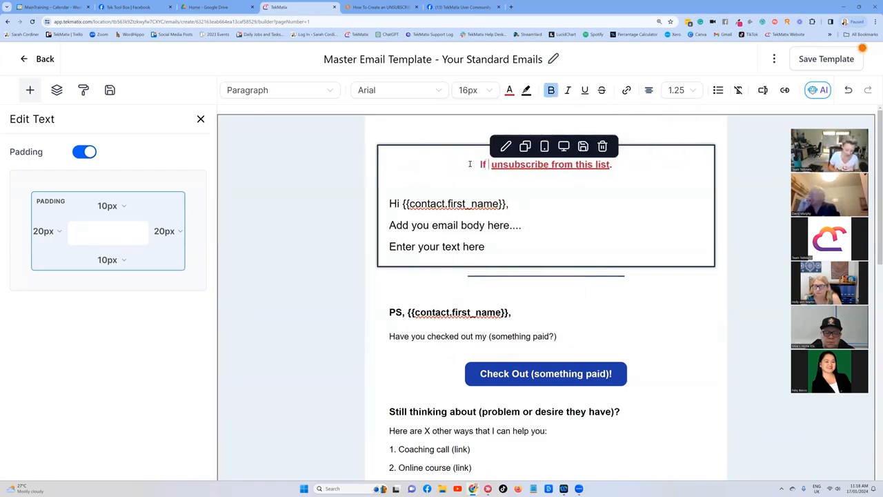
key(BackSpace)
text(want to )
text(STOP gett)
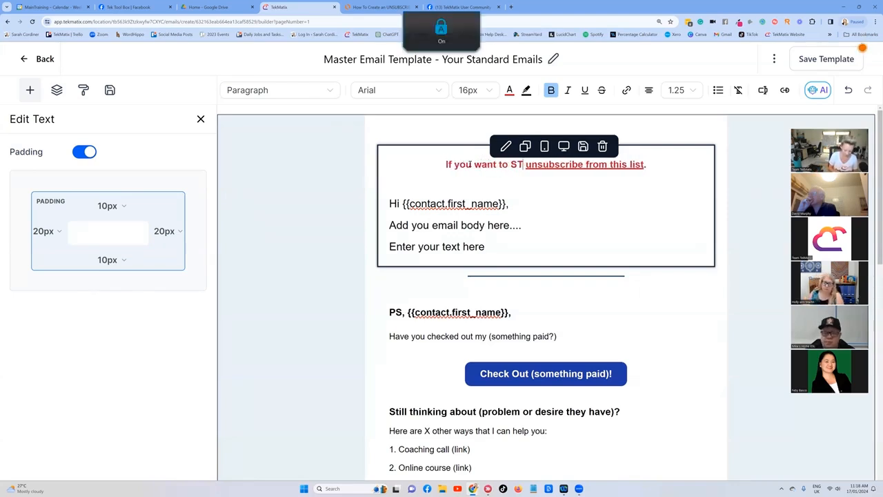
text(ing emails from me)
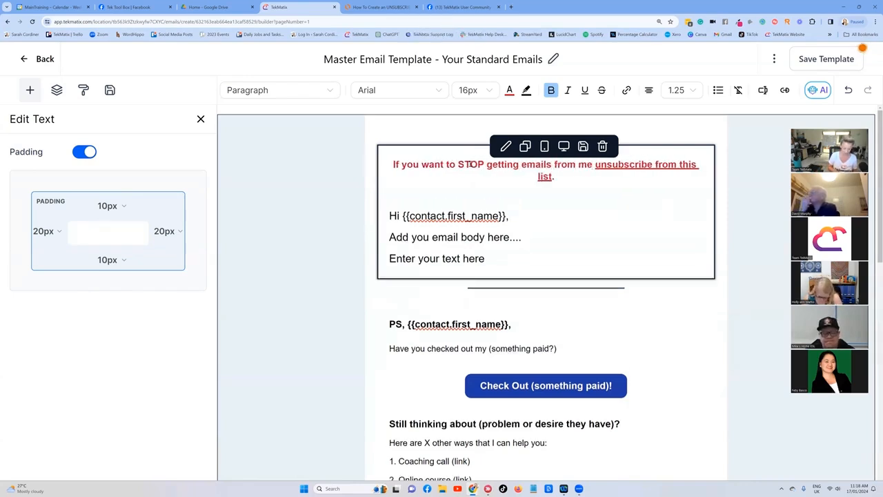
text(:)
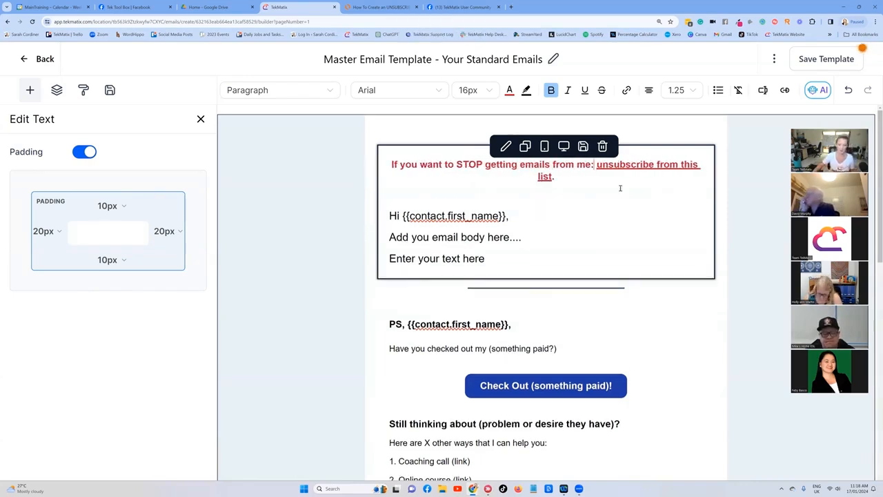
Step: Inspect the header unsubscribe link and scroll through the template down to the footer sections
click(658, 164)
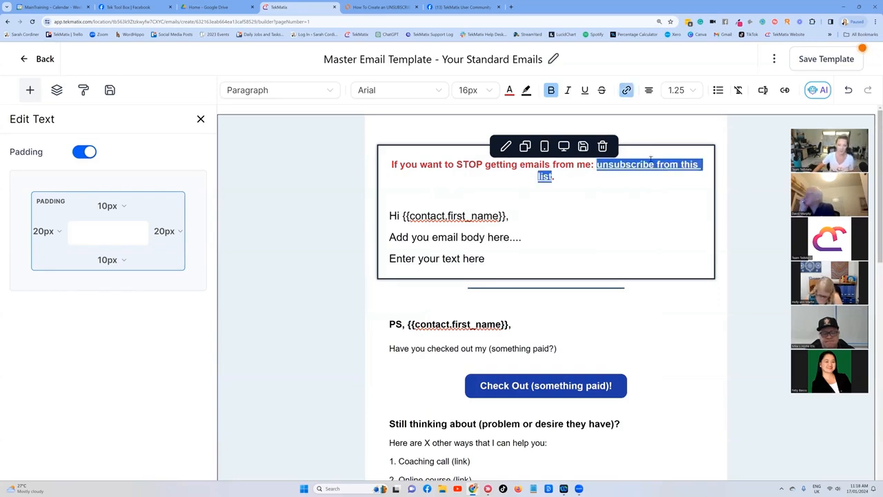
scroll(665, 205, down, 3)
click(703, 183)
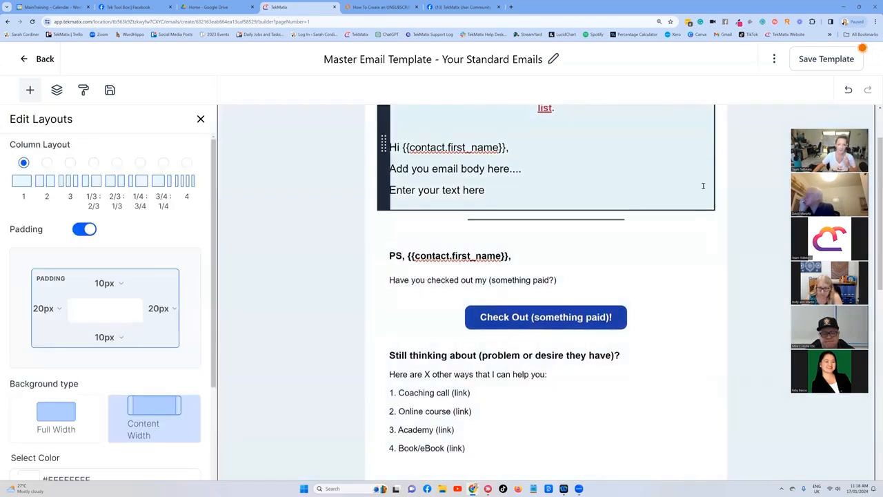
scroll(621, 220, down, 10)
scroll(551, 253, down, 1)
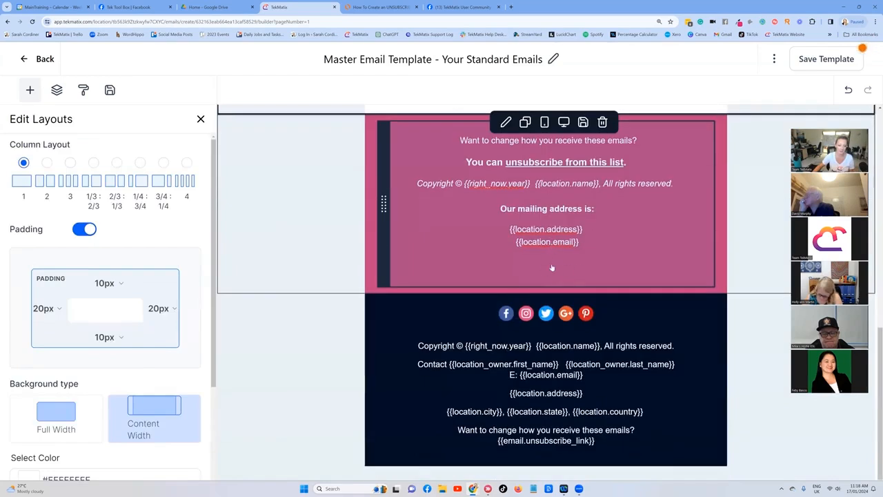
scroll(623, 159, up, 10)
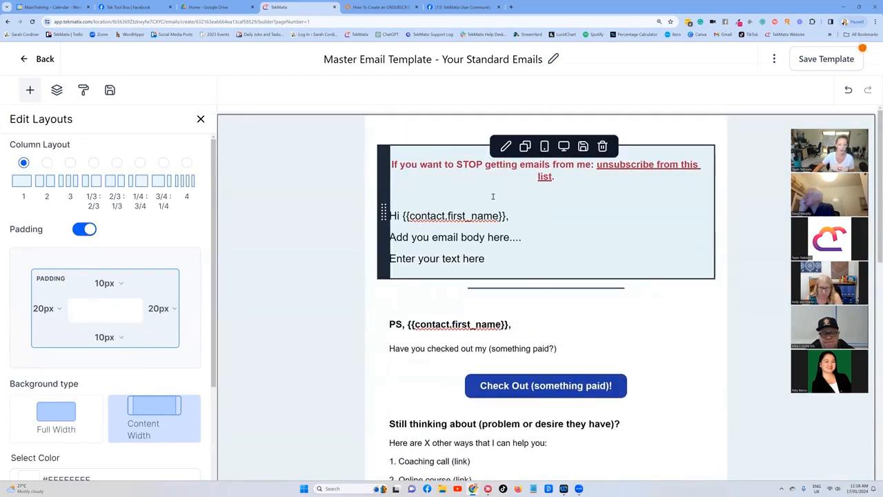
scroll(495, 241, down, 2)
scroll(498, 227, down, 2)
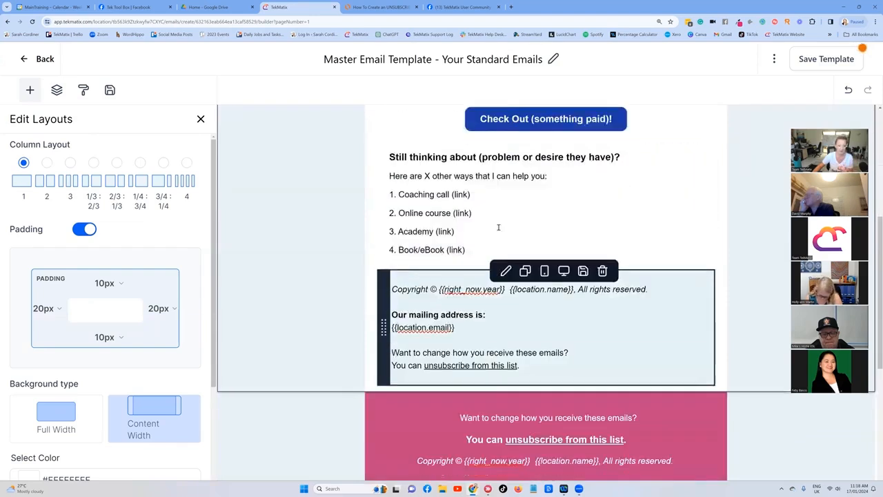
scroll(498, 226, down, 3)
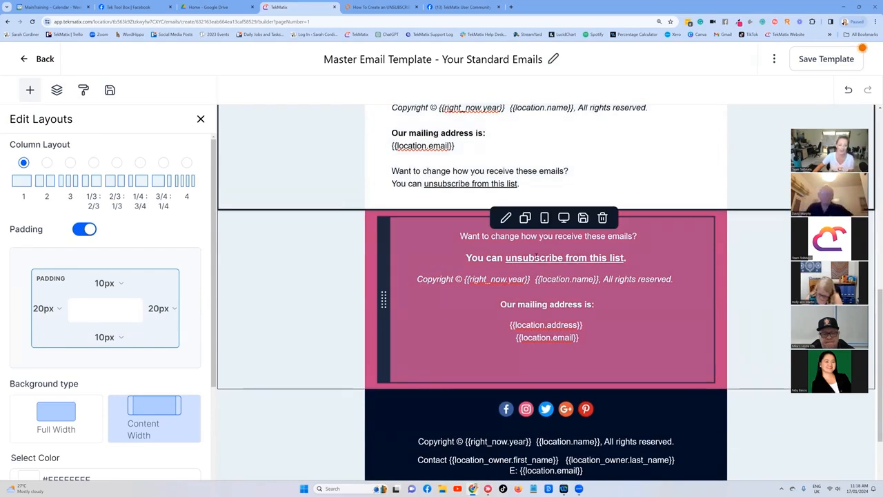
Step: Enlarge the font size of the pink footer's 'unsubscribe from this list' link
drag(628, 260, 505, 258)
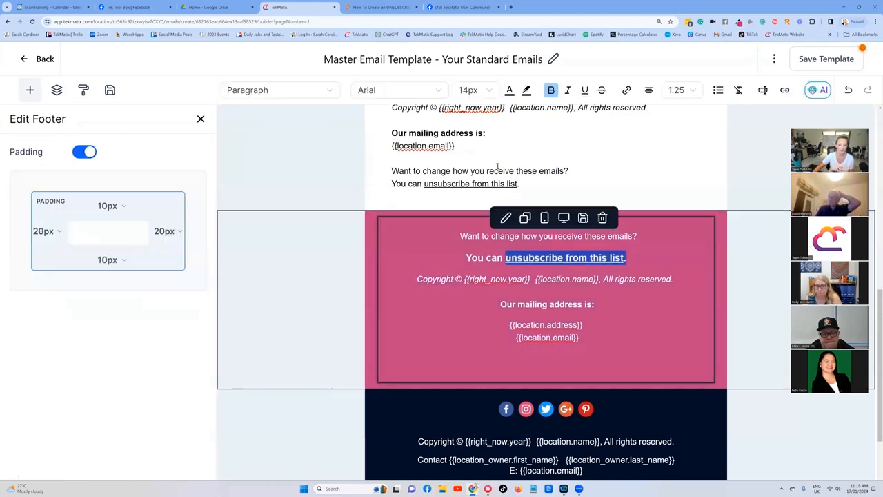
click(490, 90)
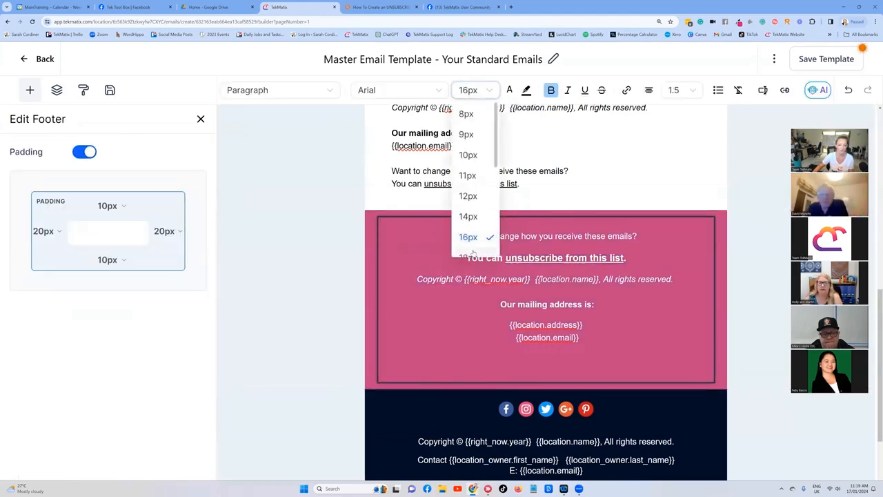
click(473, 257)
click(750, 268)
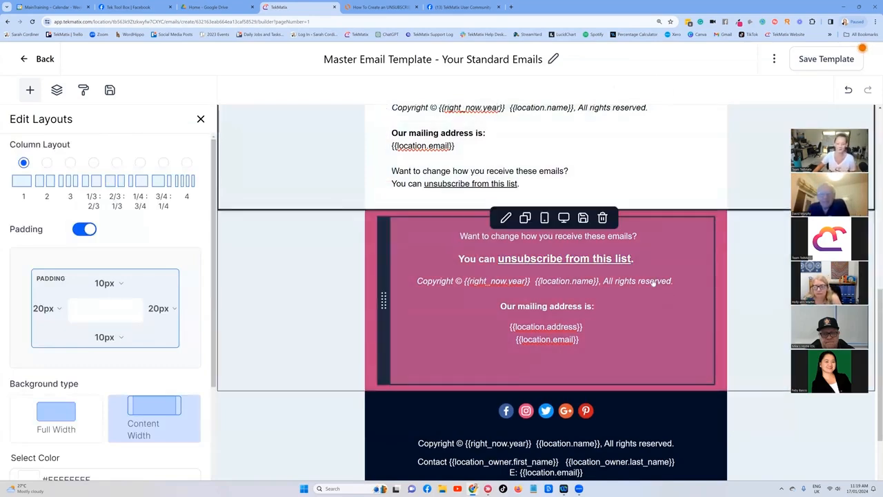
Step: Save the master email template
scroll(692, 274, down, 1)
scroll(669, 230, up, 3)
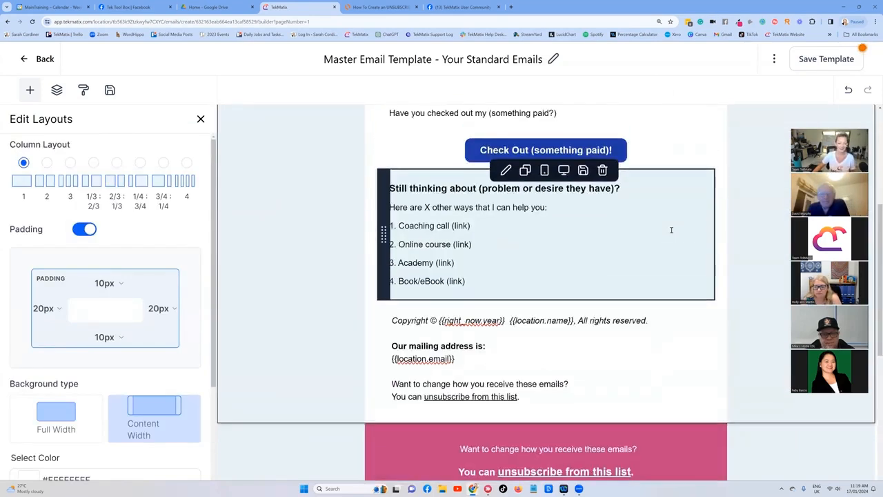
scroll(670, 230, up, 5)
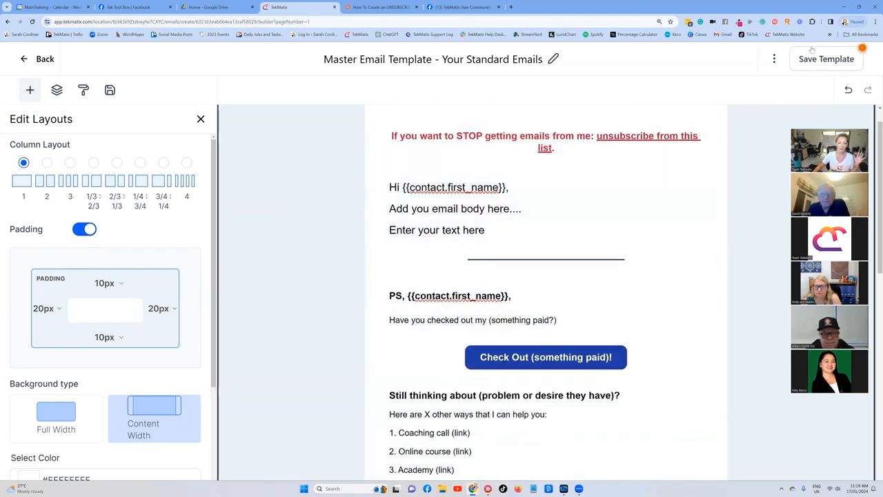
click(827, 61)
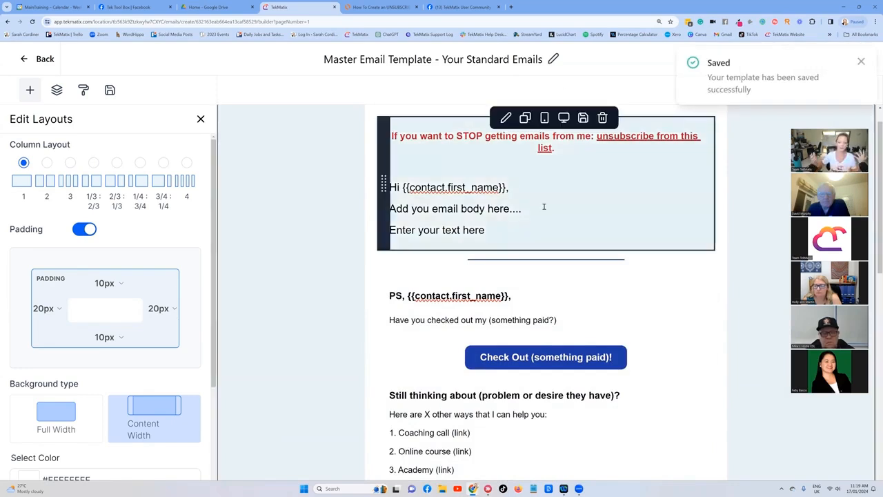
Step: Add a Social icons element at the bottom of the pink footer section, below the mailing address
scroll(544, 207, down, 6)
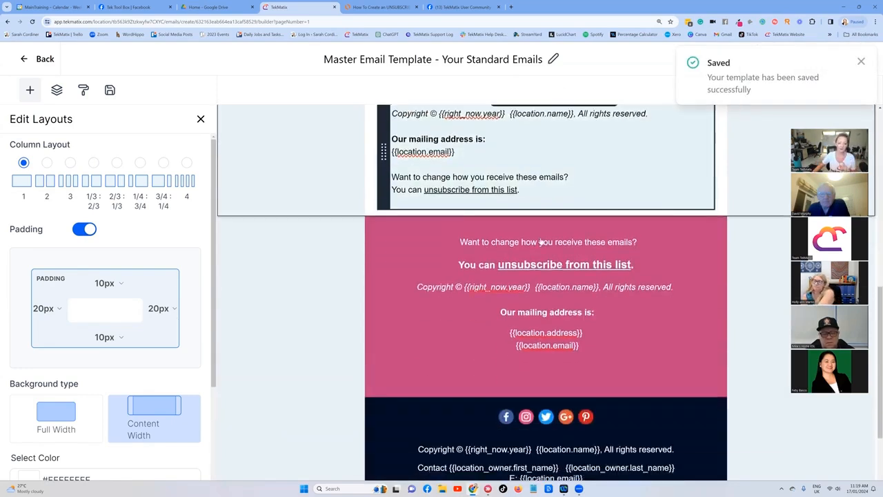
scroll(416, 200, down, 1)
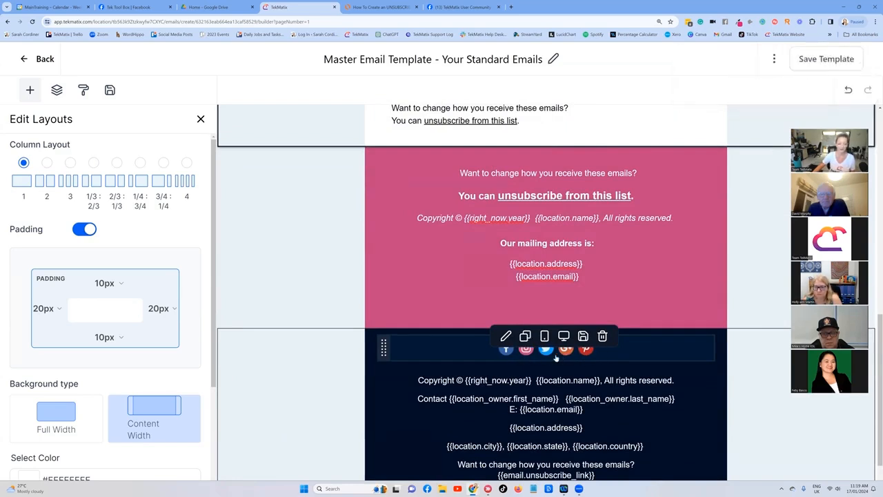
click(29, 90)
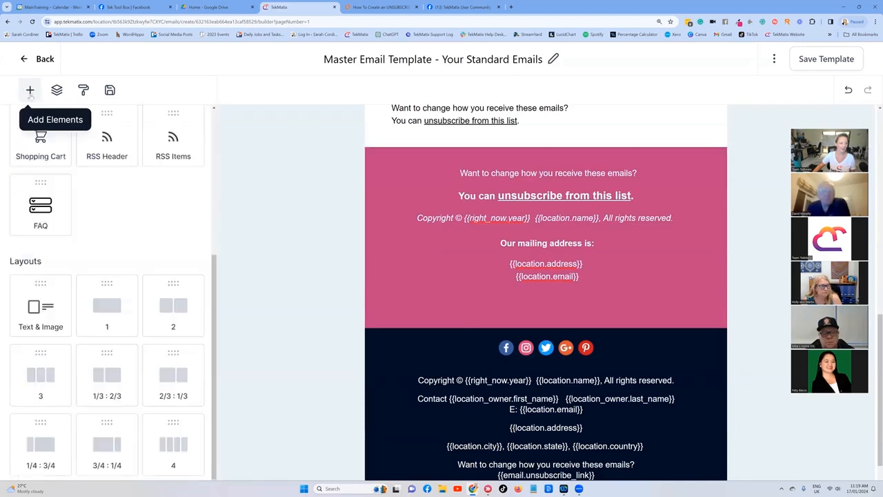
scroll(126, 235, up, 5)
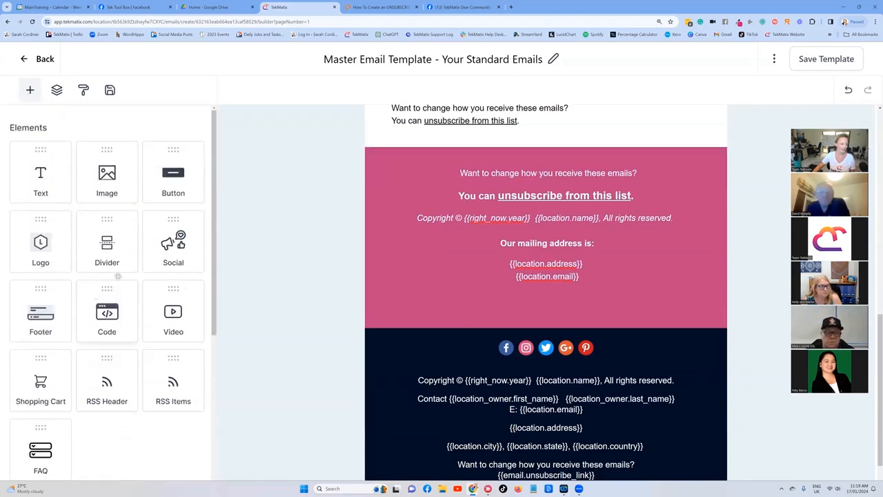
scroll(126, 235, down, 3)
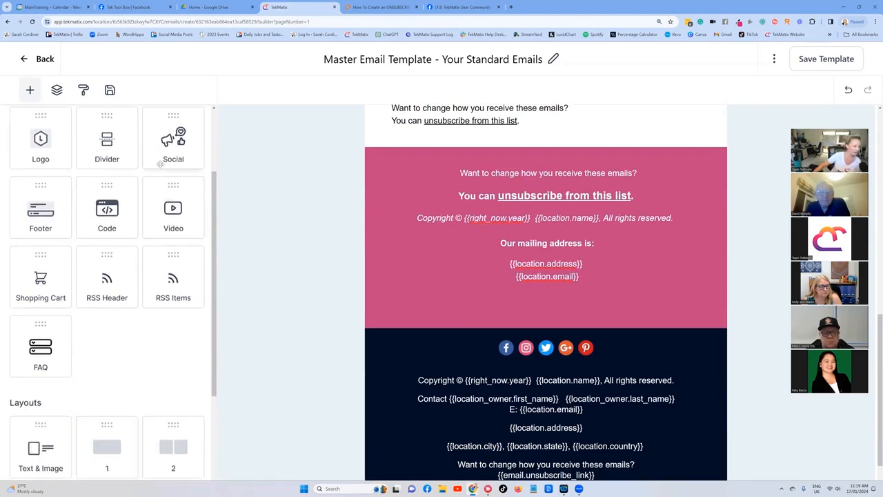
scroll(159, 219, up, 2)
drag(169, 216, 556, 296)
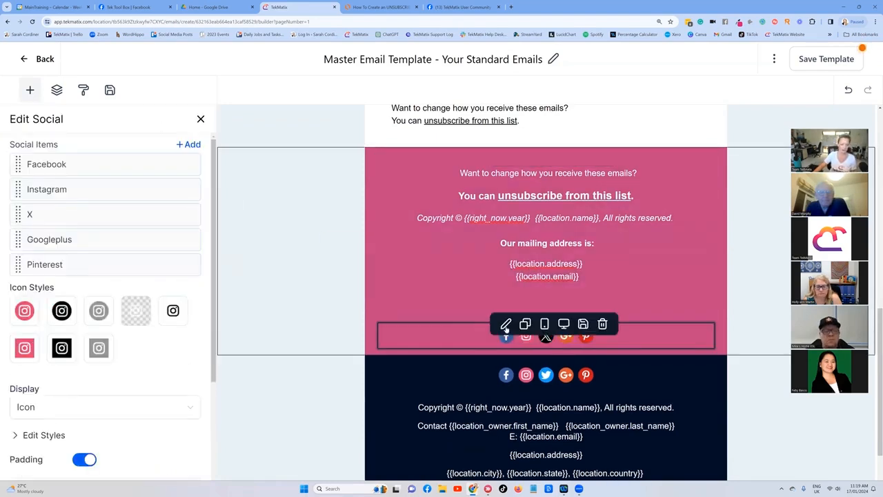
Step: Open the Facebook item's settings in the new social icons element
click(480, 338)
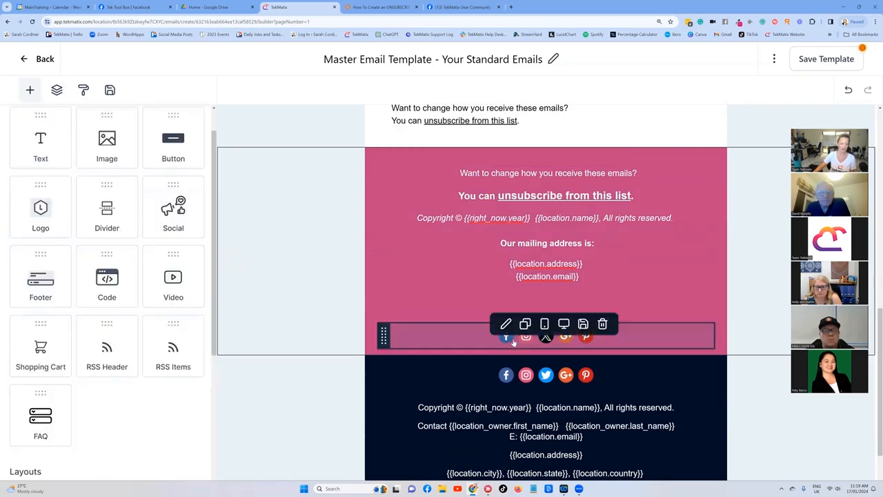
click(514, 342)
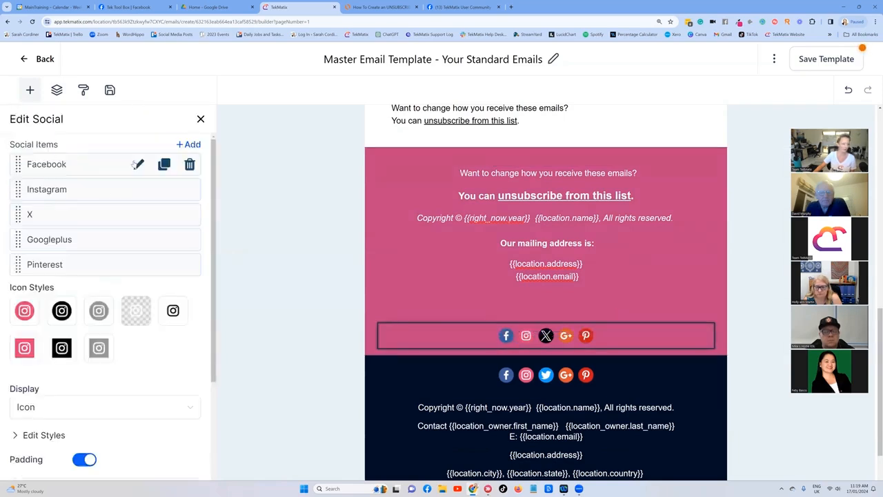
click(137, 164)
click(22, 222)
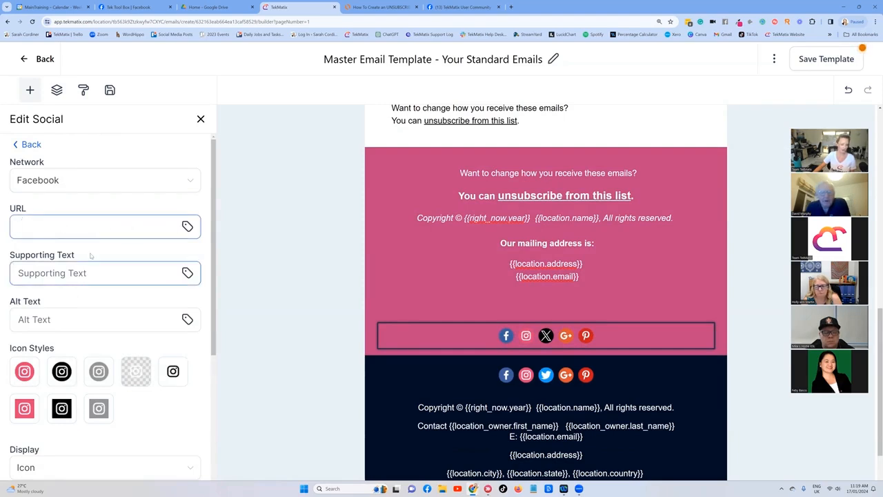
scroll(91, 255, down, 1)
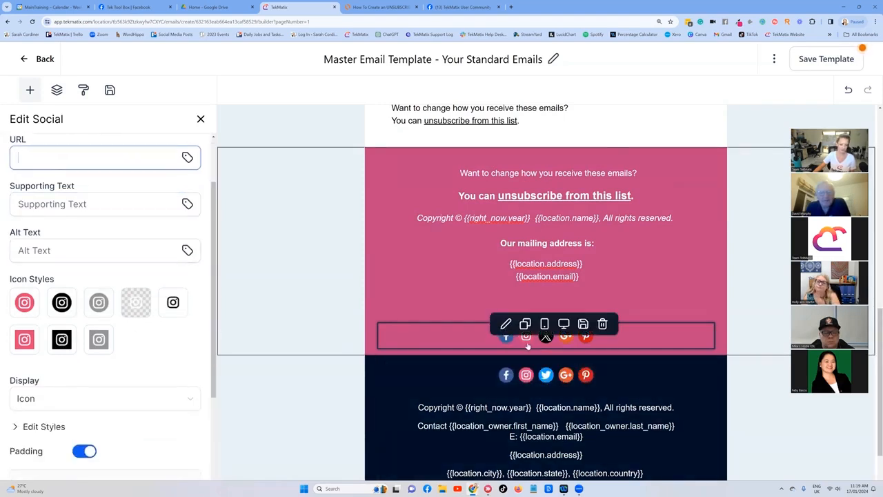
Step: Save the template and go back to the email templates list
click(851, 59)
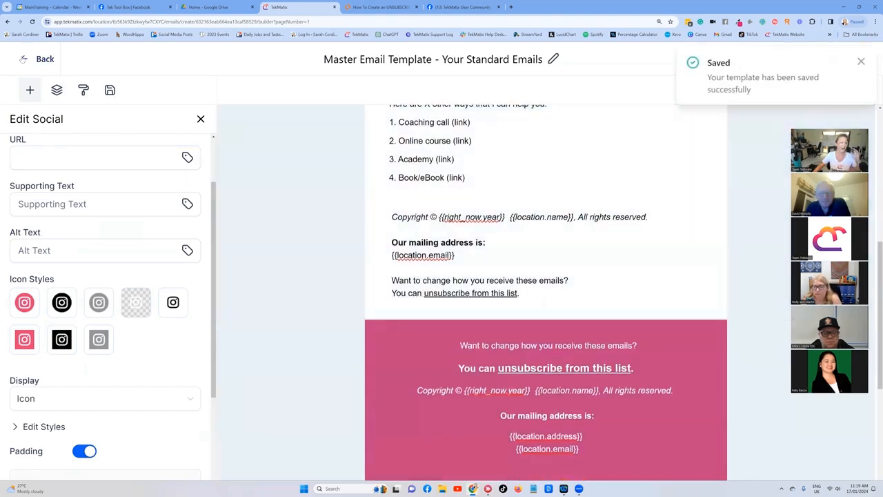
click(23, 59)
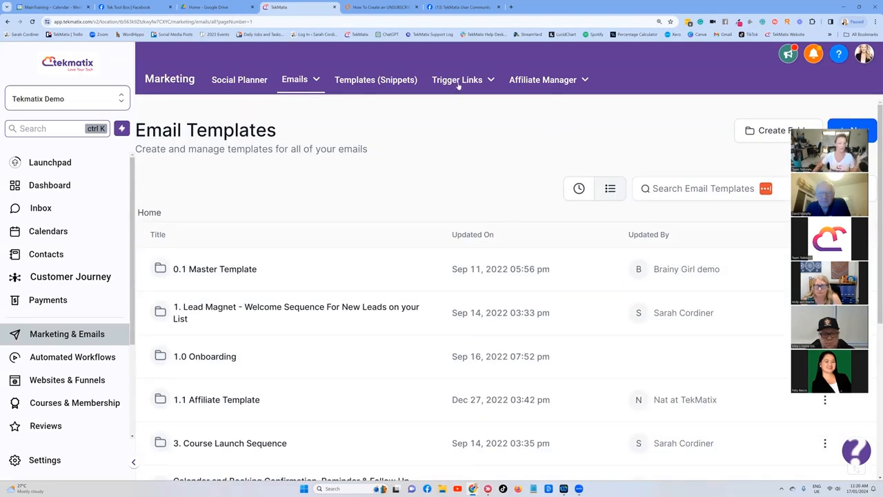
Step: Find the master template by searching for "master" and clone "Master Email Template - Your Standard Emails" under the name "How to bake a cake..."
mouse_move(298, 84)
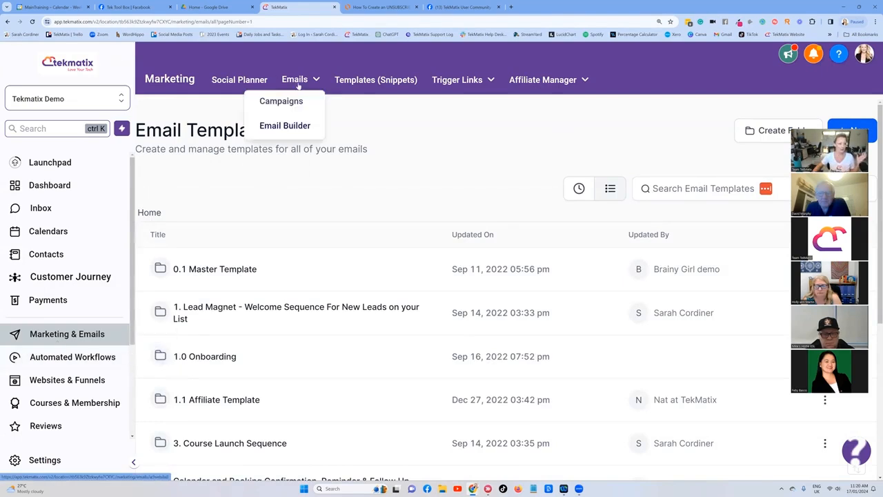
click(670, 187)
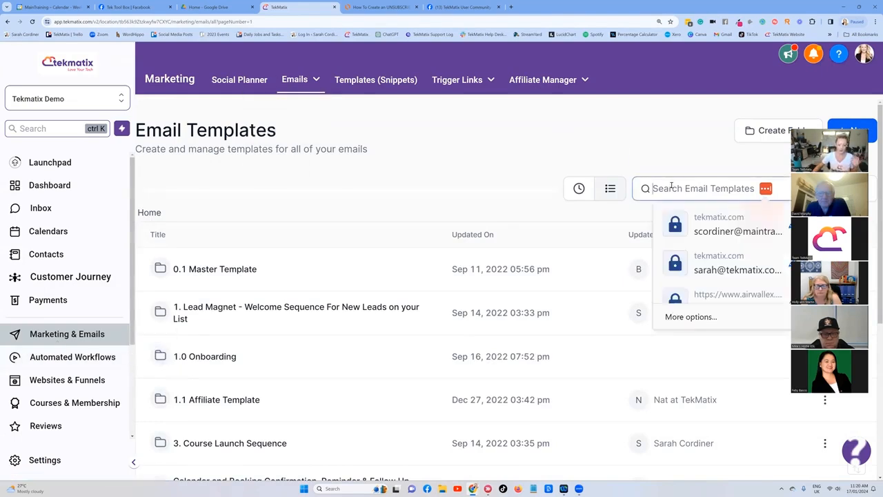
text(master)
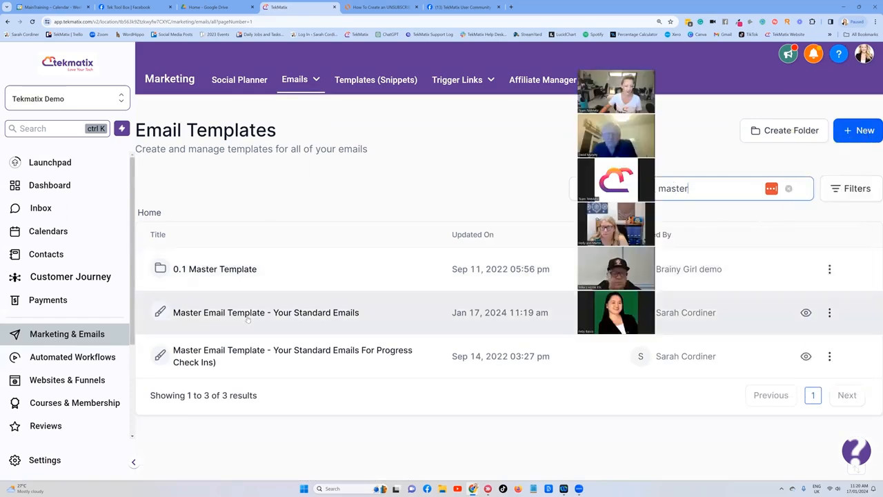
click(830, 313)
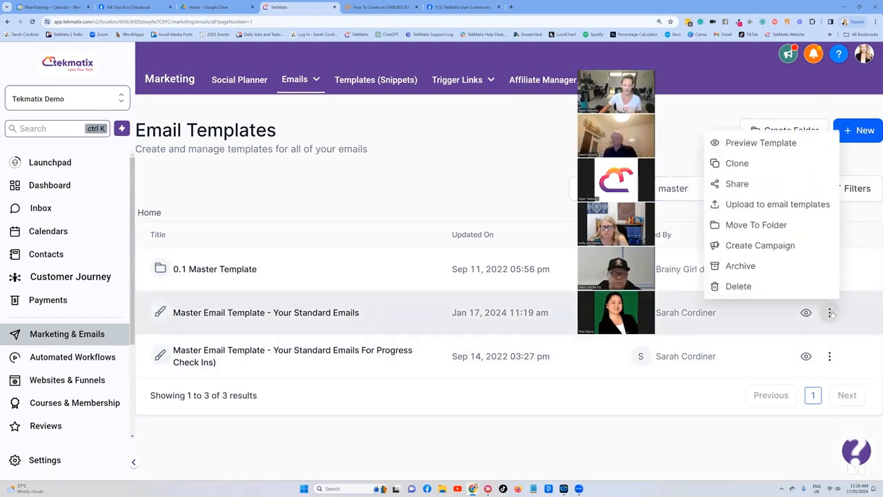
click(737, 163)
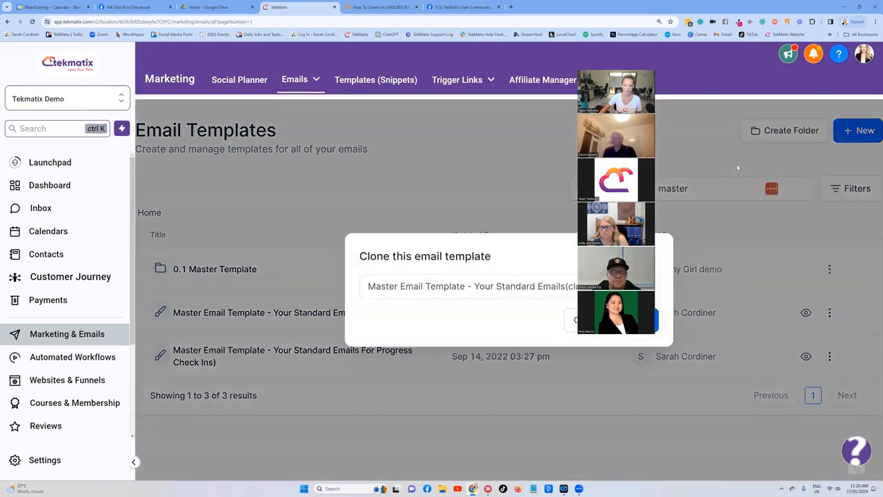
triple_click(491, 285)
key(BackSpace)
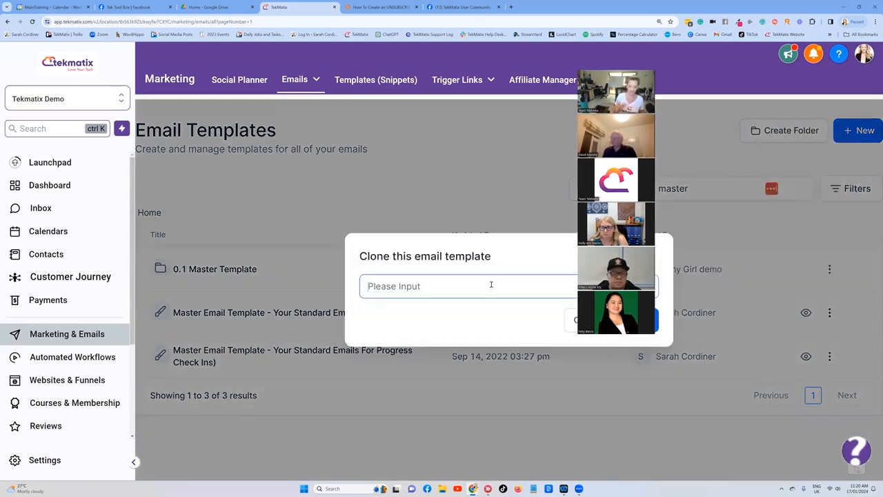
text(H)
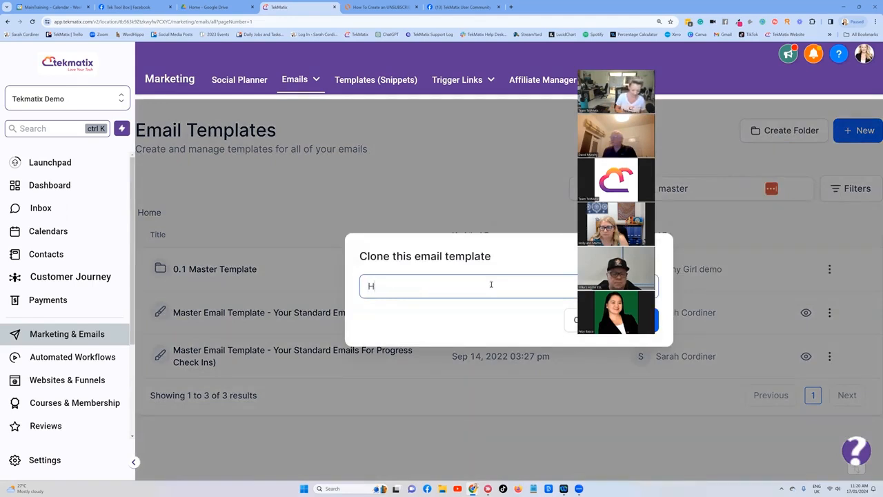
text(ow to bake acake)
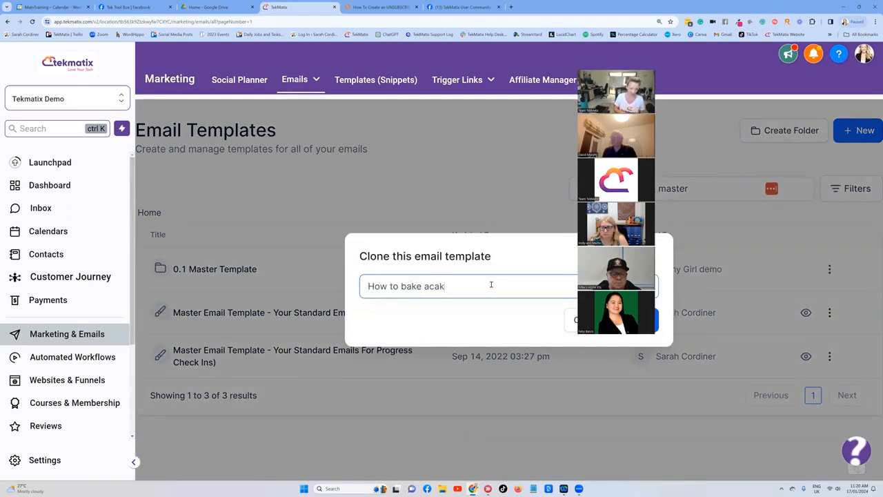
key(BackSpace)
text(cake...)
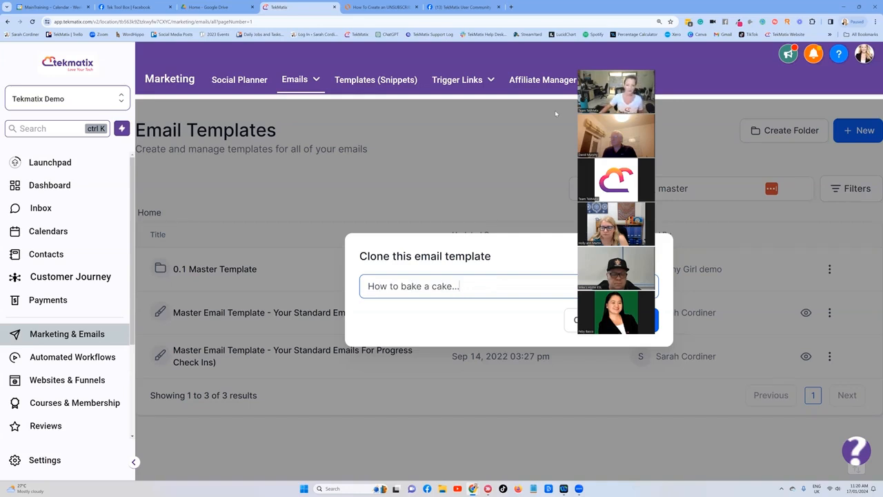
click(639, 319)
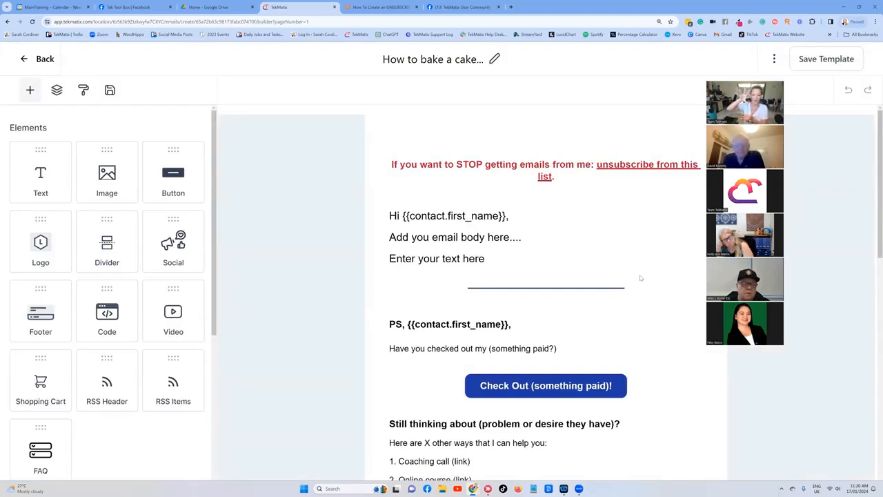
Step: Scroll through the cloned template to review its header, body and footer sections
click(520, 236)
scroll(524, 217, down, 1)
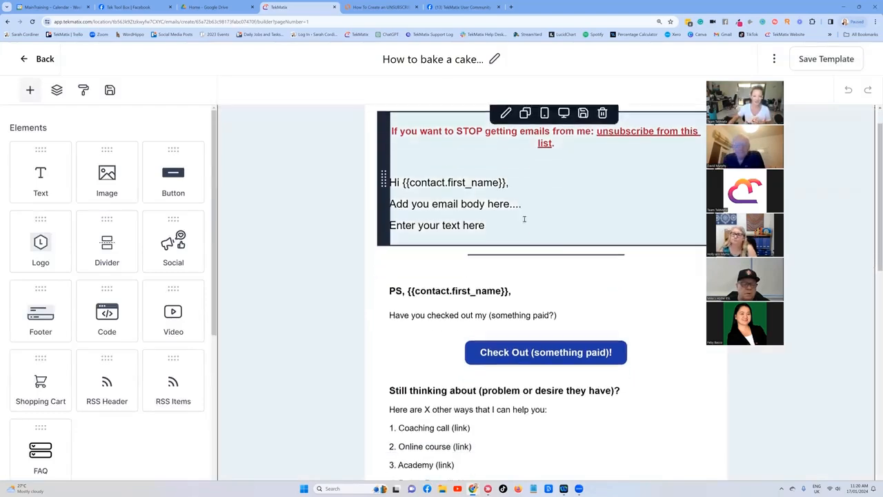
scroll(538, 200, down, 5)
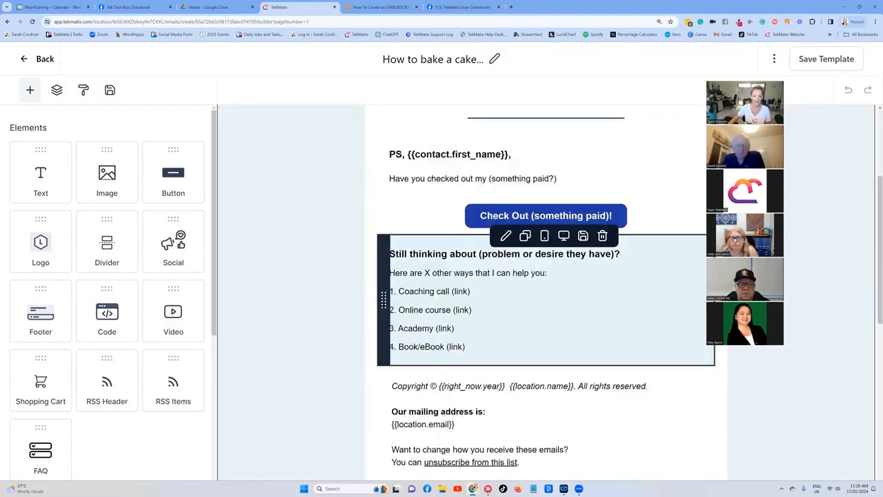
scroll(517, 248, down, 2)
scroll(545, 314, up, 3)
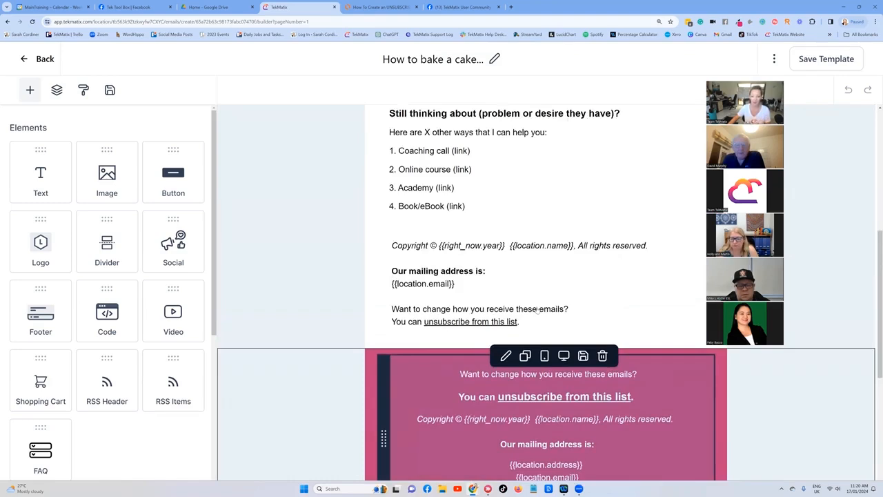
scroll(538, 310, up, 5)
scroll(547, 312, down, 1)
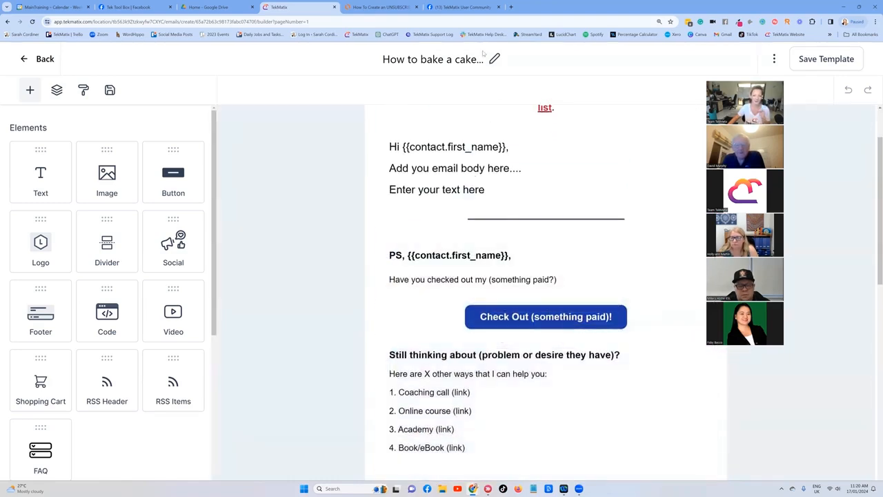
scroll(632, 209, down, 7)
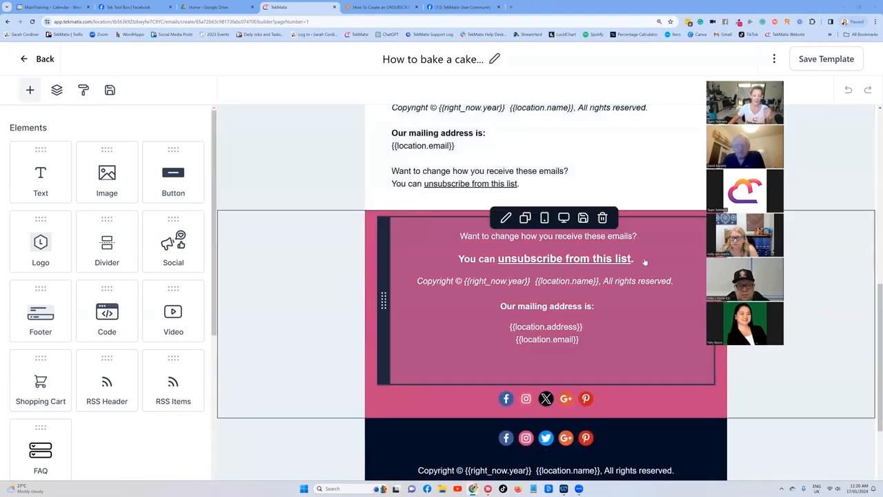
Step: Switch to the Lucidchart steps breakdown diagram and review the unsubscribe setup steps
click(380, 7)
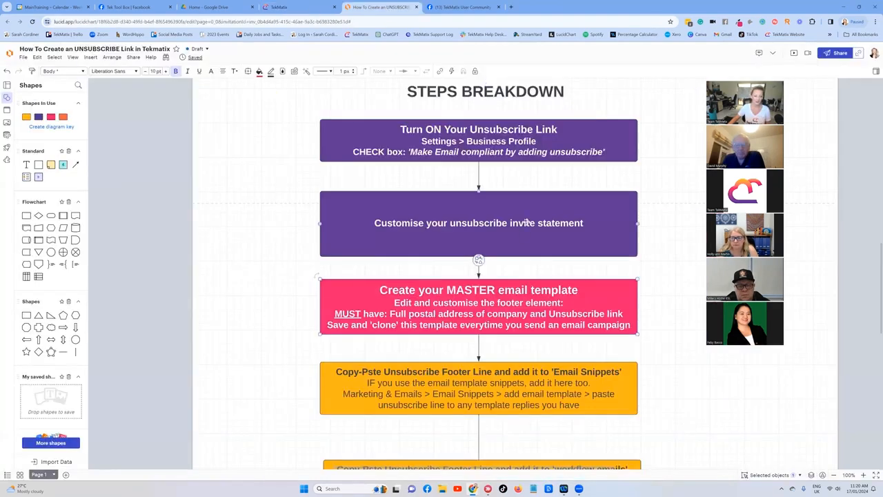
scroll(526, 222, down, 1)
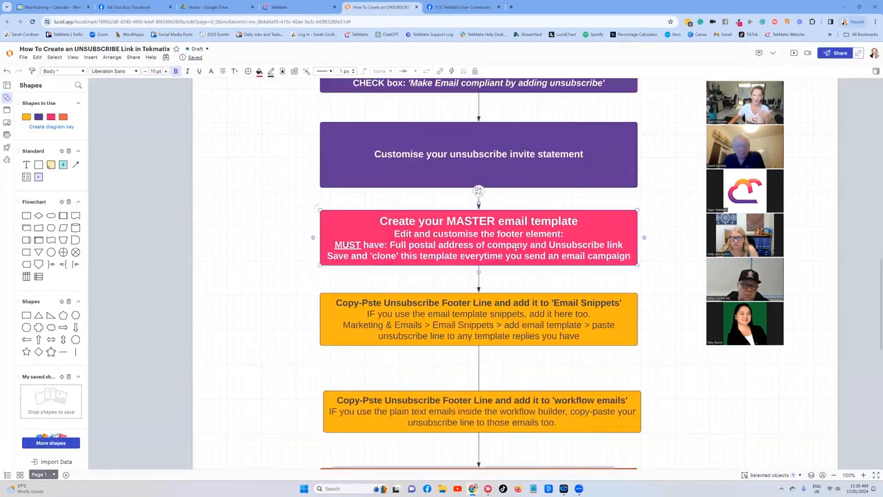
scroll(516, 248, up, 1)
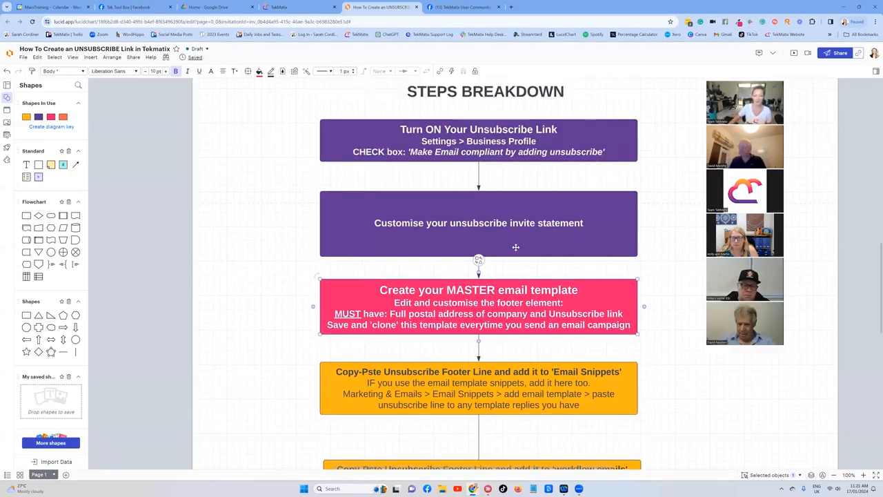
scroll(515, 247, up, 1)
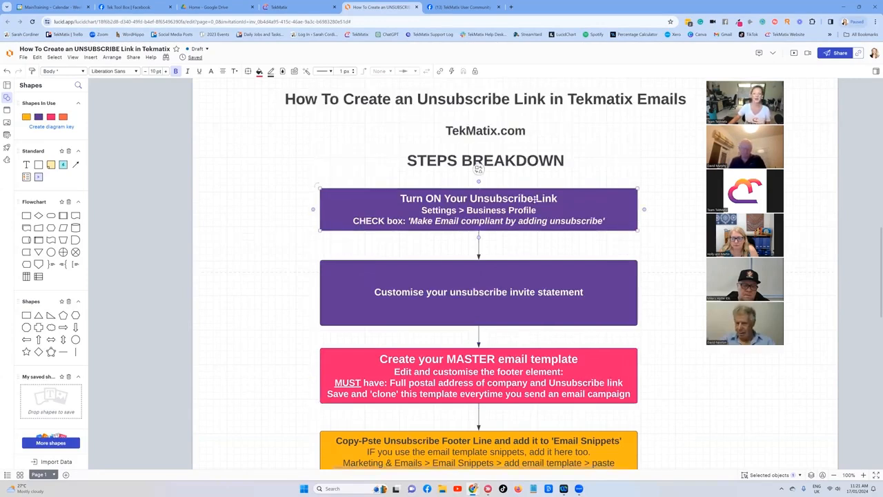
click(527, 289)
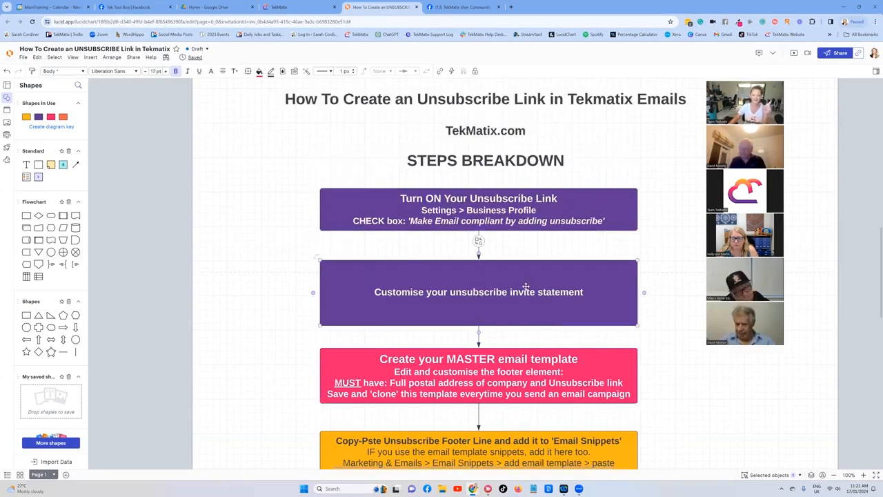
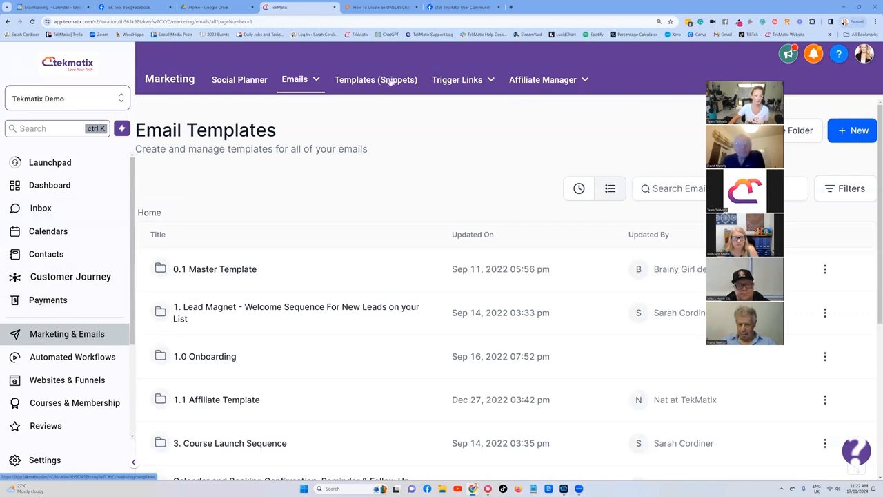
Step: Open the inbox and start a new email with a short greeting to the contact on the first line
click(41, 208)
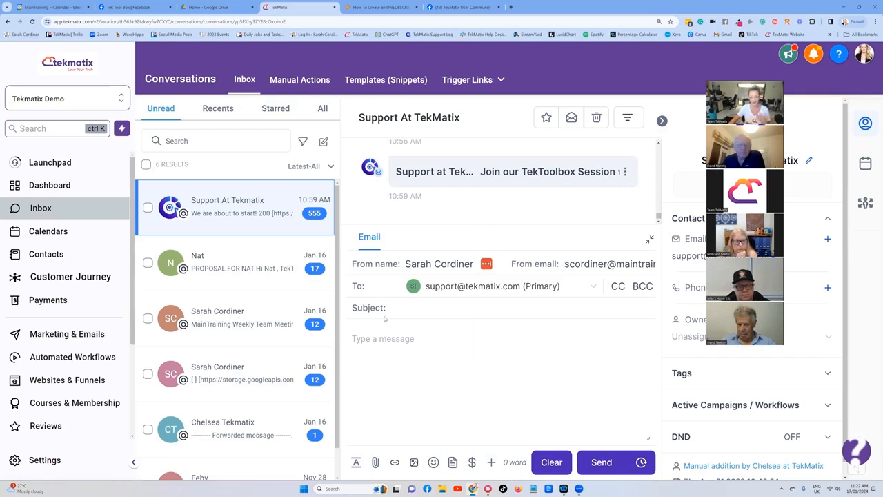
click(380, 341)
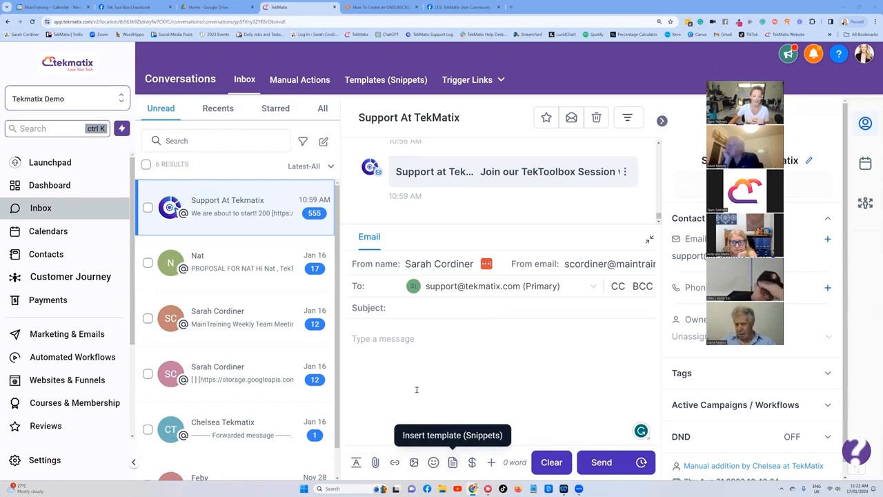
click(408, 363)
text(hi david)
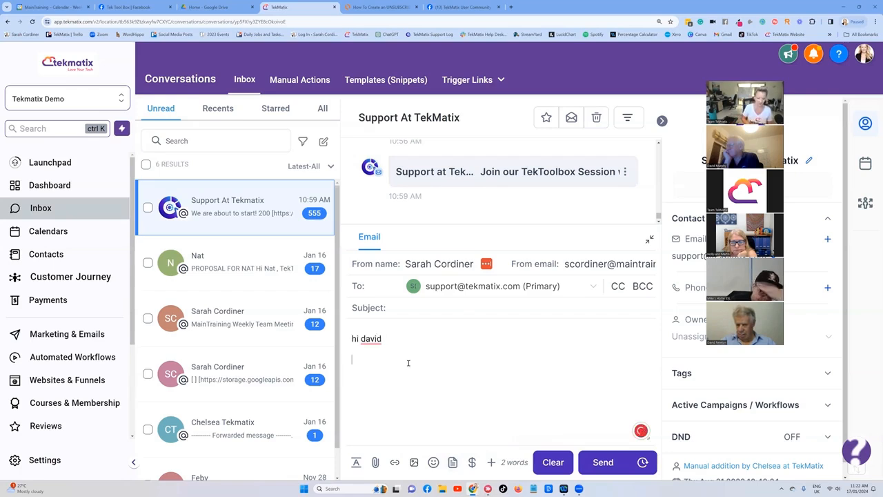
key(Return)
text(dsgdggr)
double_click(391, 380)
key(BackSpace)
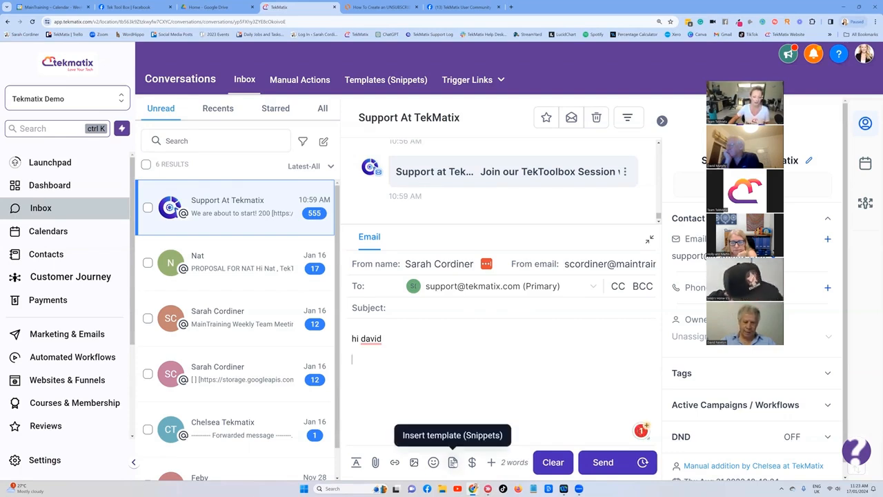
Step: Insert the 'faq - answer to common queries' snippet into the email and add a test line below its text
click(452, 462)
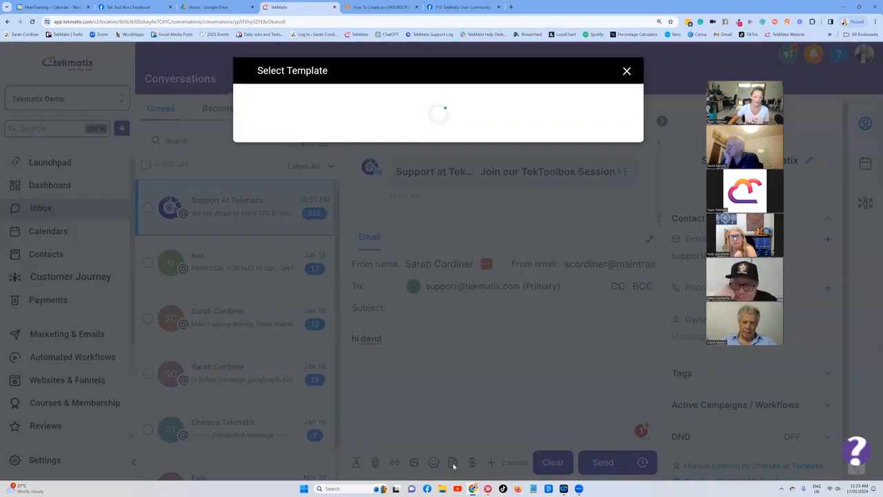
click(373, 126)
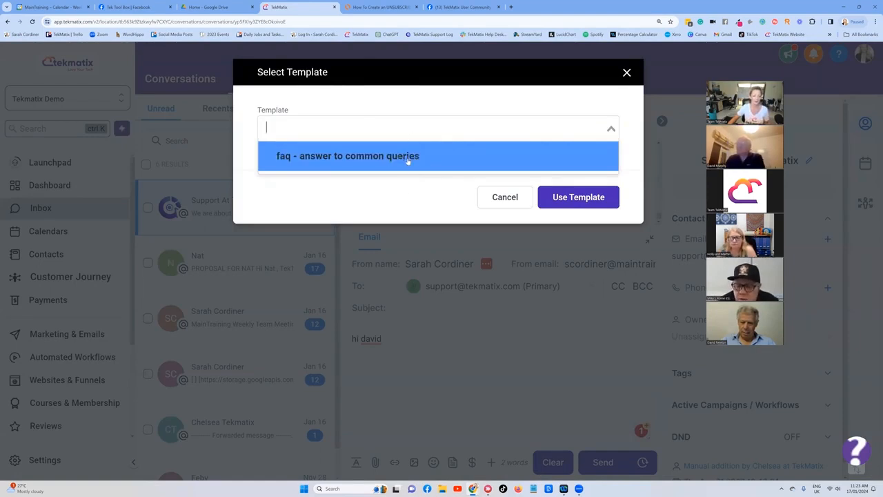
click(369, 157)
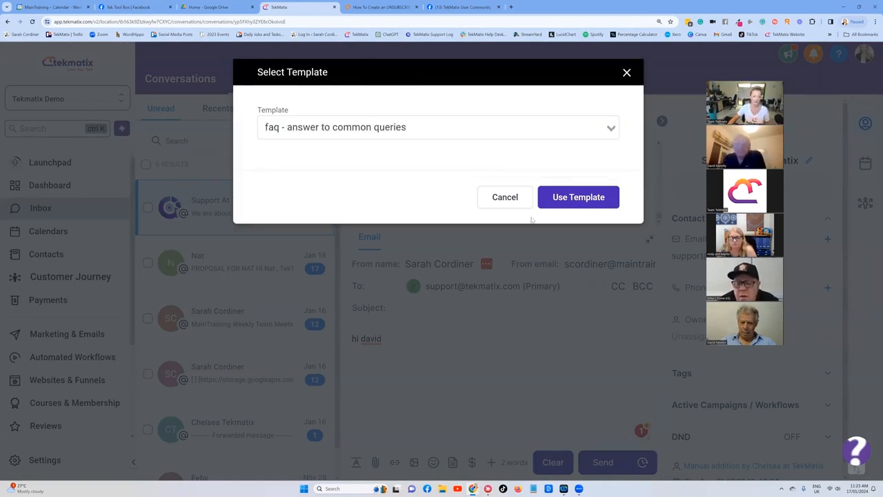
click(562, 198)
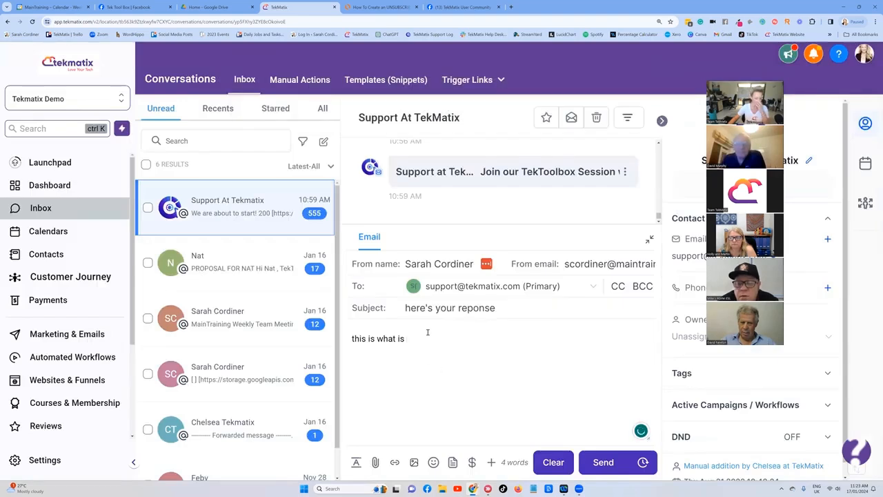
key(Return)
key(Return)
text(gfdgdg)
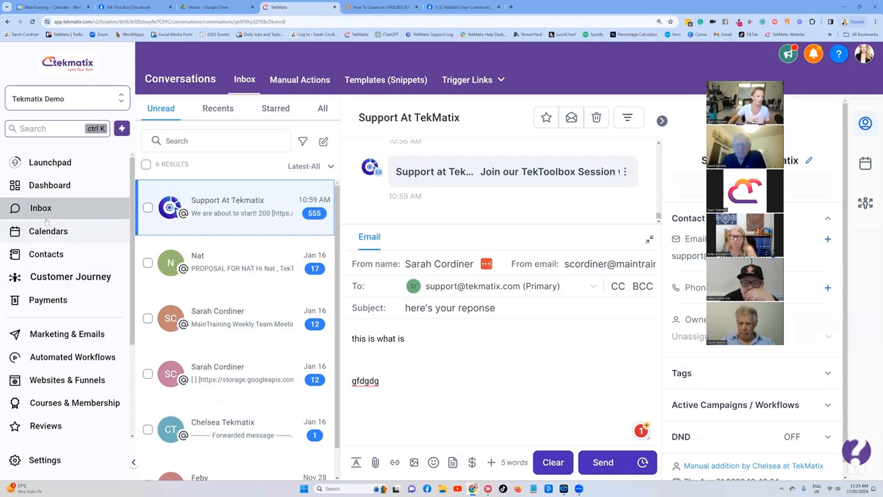
Step: Open the 'B-018-WF-2.1. SMS-00. SMS Help Message' snippet for editing and paste the unsubscribe line below its text
click(45, 335)
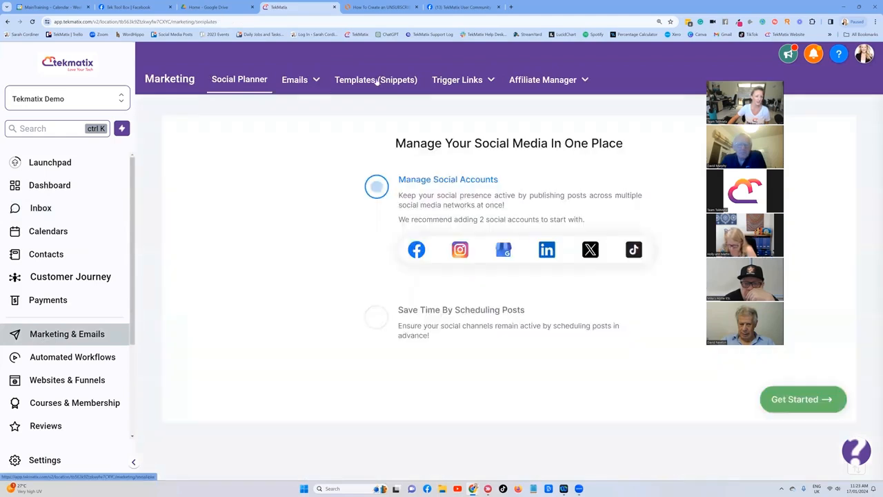
click(377, 80)
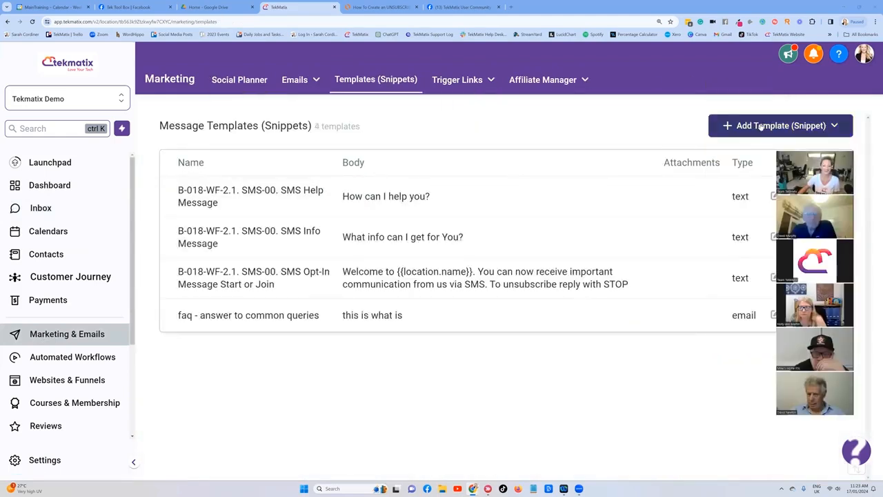
click(774, 197)
click(238, 217)
key(Return)
key(Return)
text(You can unsubscribe from this list.)
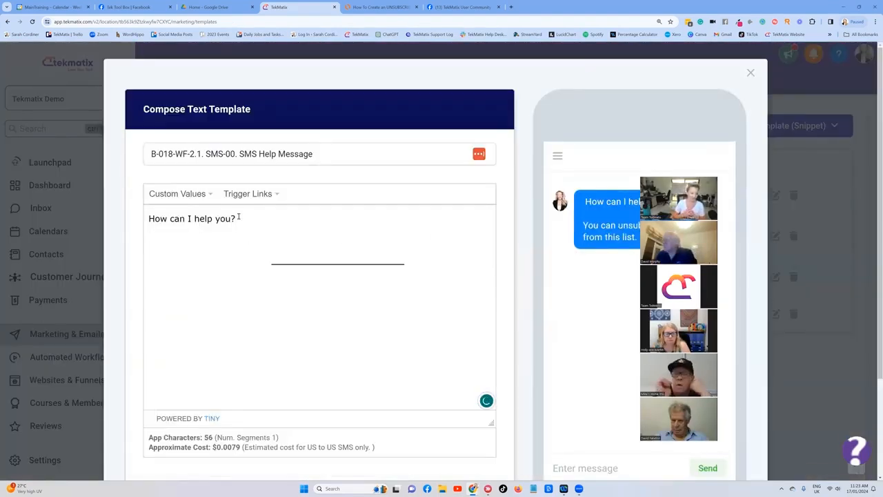
drag(408, 260, 183, 262)
Step: Scroll through the snippet editor to review the pasted unsubscribe line and the message preview
scroll(363, 233, down, 1)
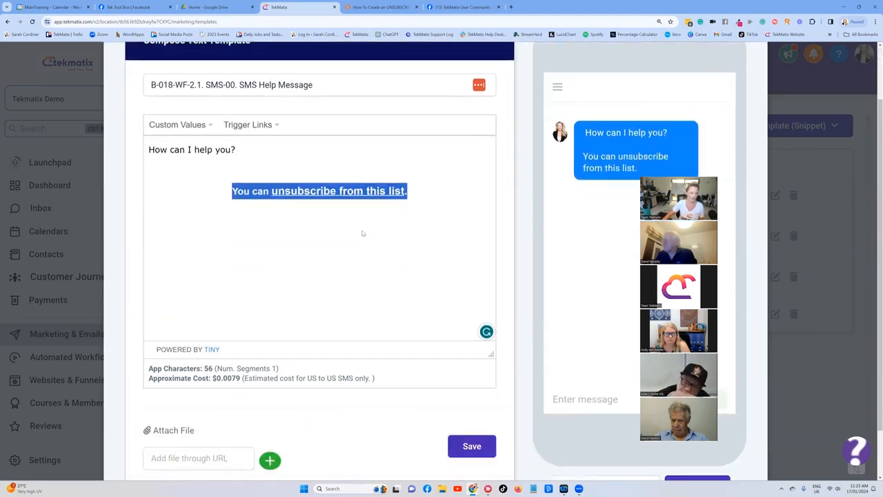
scroll(361, 232, down, 1)
scroll(358, 221, up, 2)
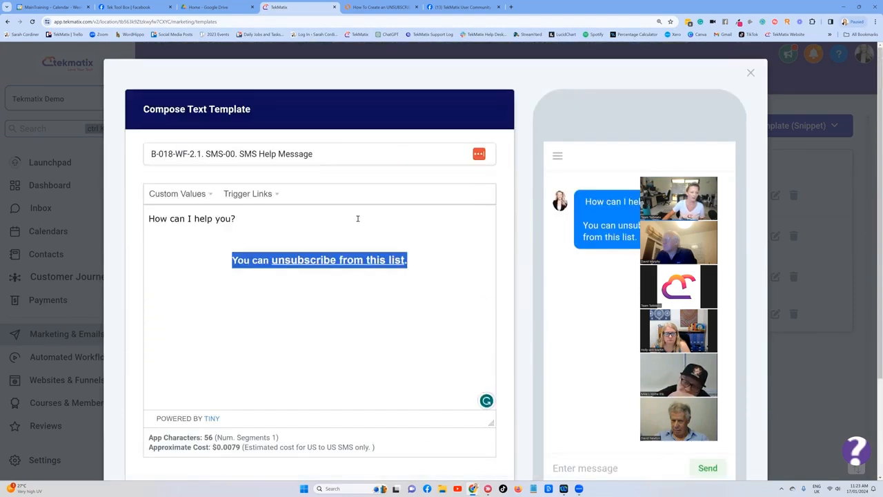
scroll(262, 146, down, 1)
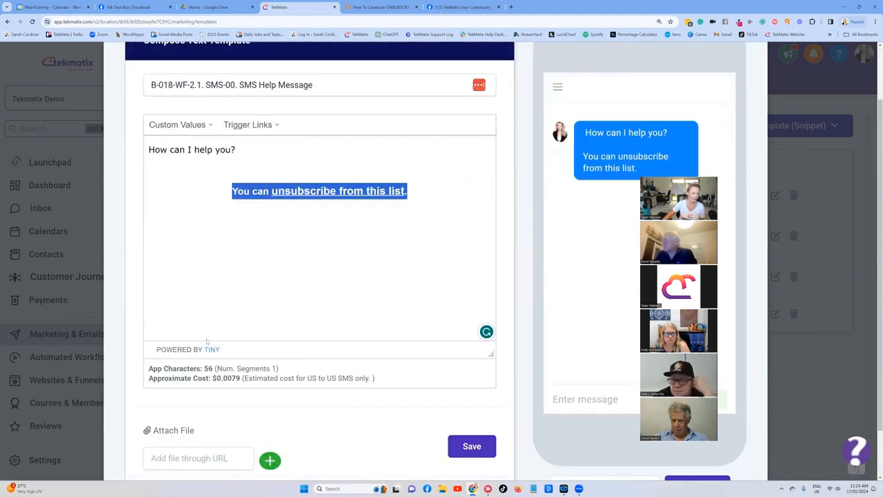
scroll(269, 273, down, 1)
scroll(278, 255, up, 2)
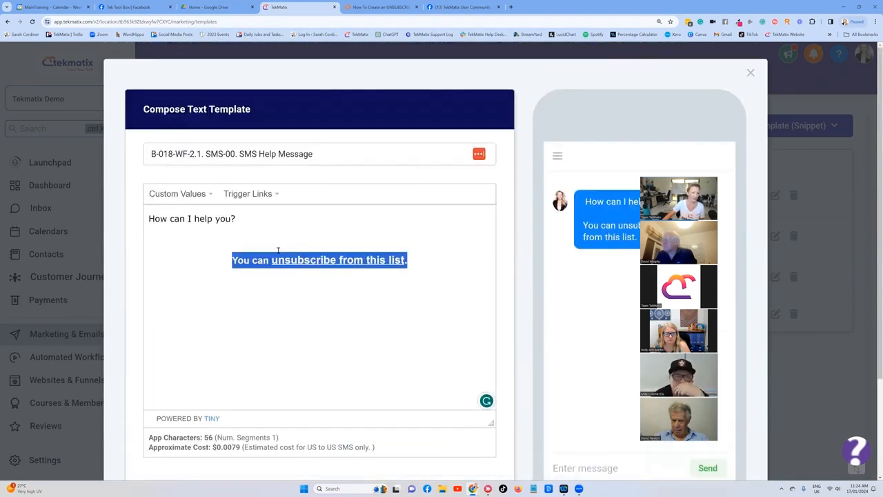
scroll(227, 189, down, 2)
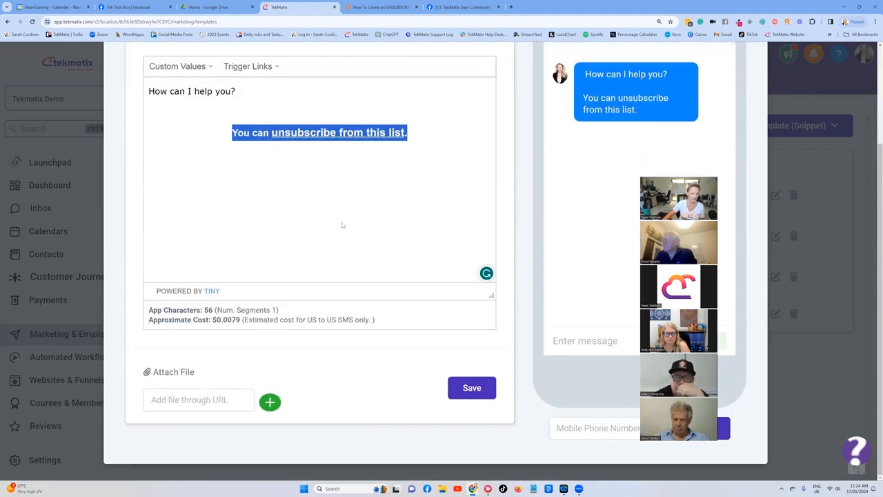
scroll(358, 217, up, 1)
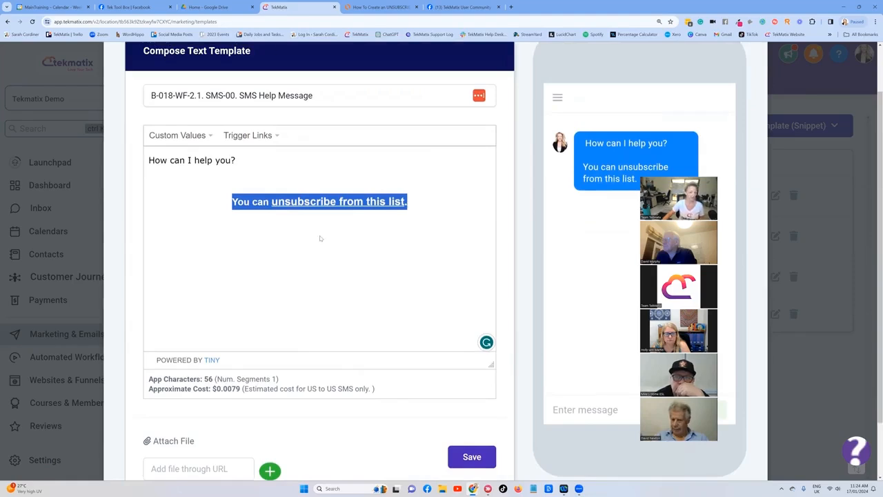
scroll(280, 59, up, 1)
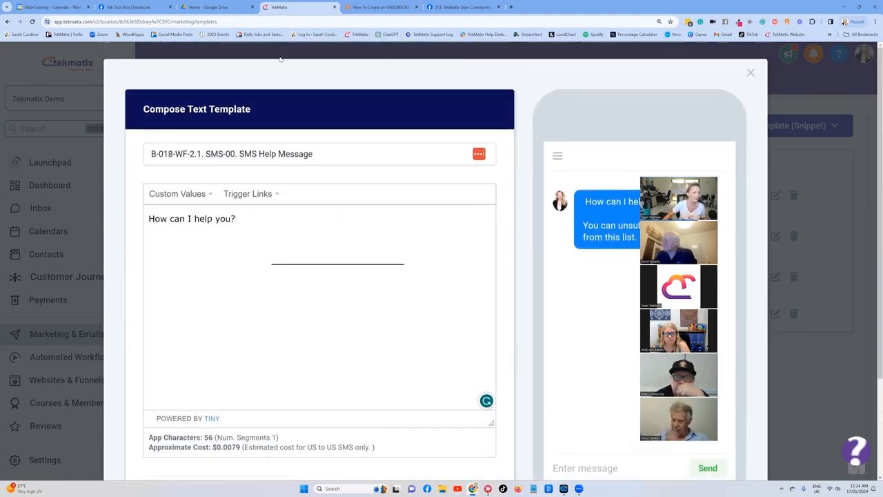
Step: Duplicate the current browser tab, then close the snippet editor without saving
right_click(304, 7)
click(345, 66)
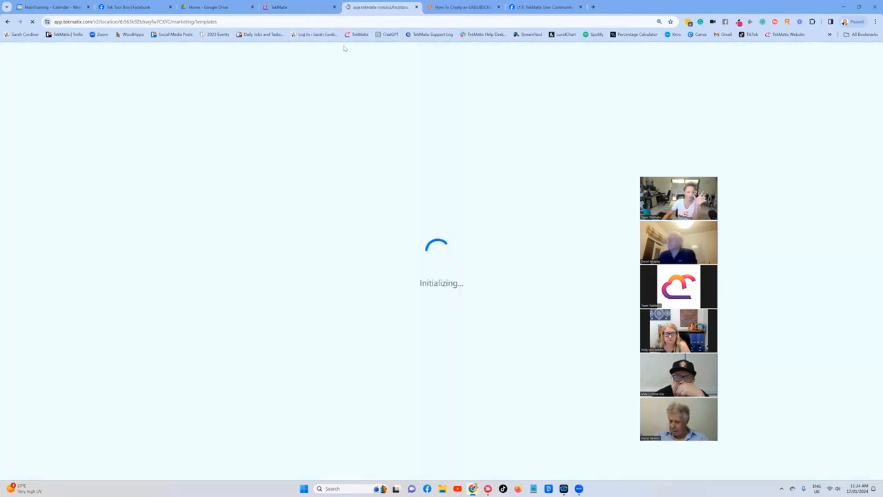
click(314, 8)
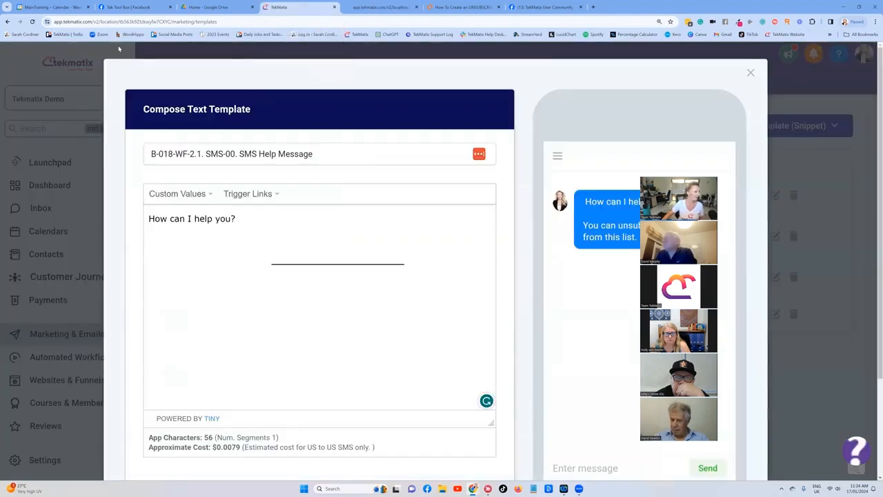
click(750, 73)
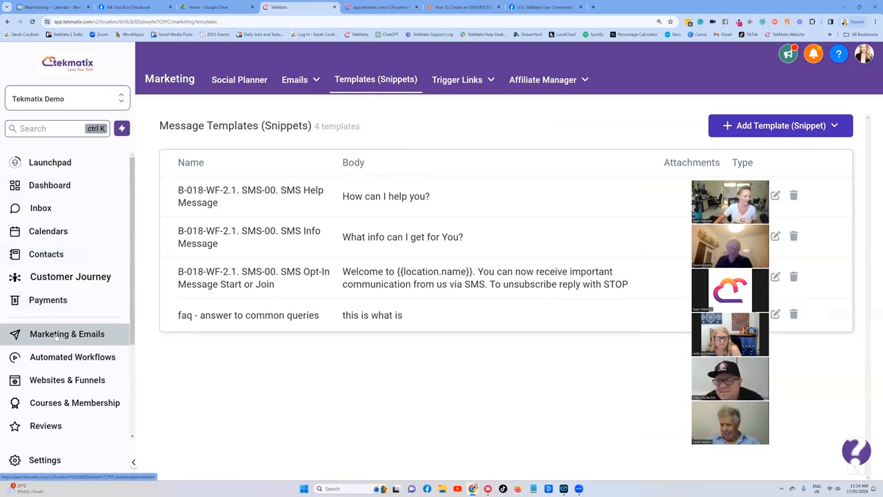
Step: Open the email builder, search templates for "master" and open 'Master Email Template - Your Standard Emails'
mouse_move(296, 80)
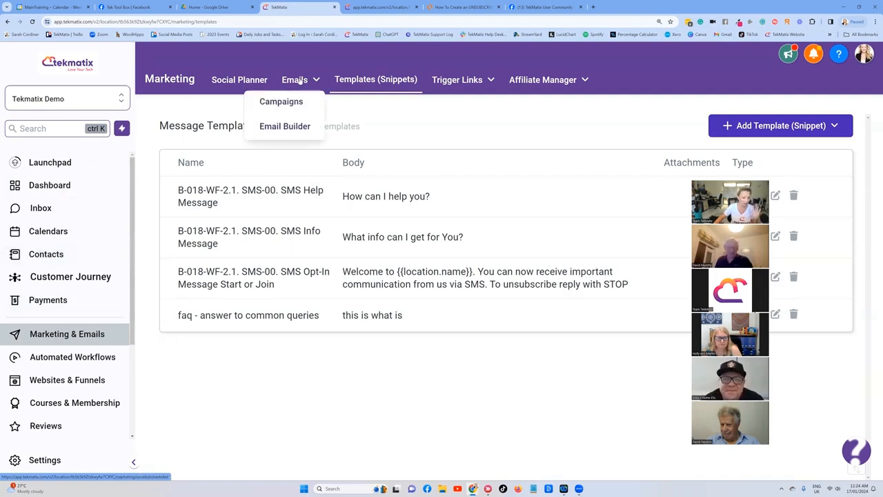
click(284, 125)
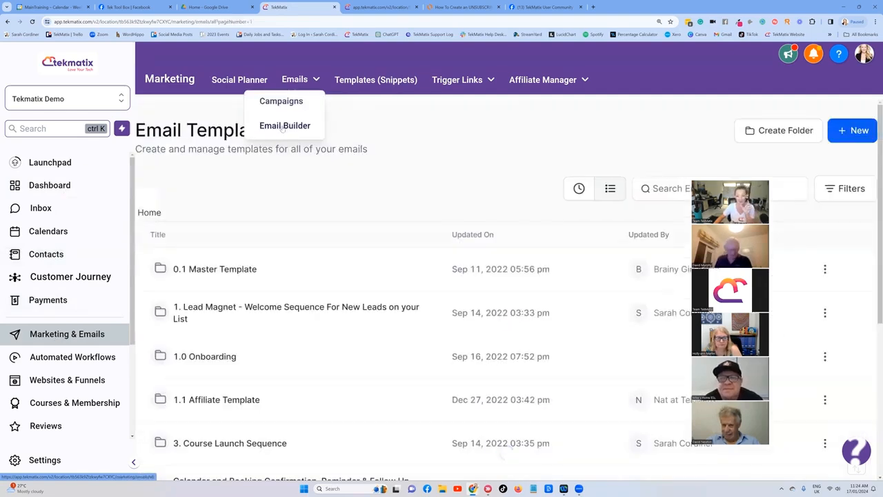
click(671, 187)
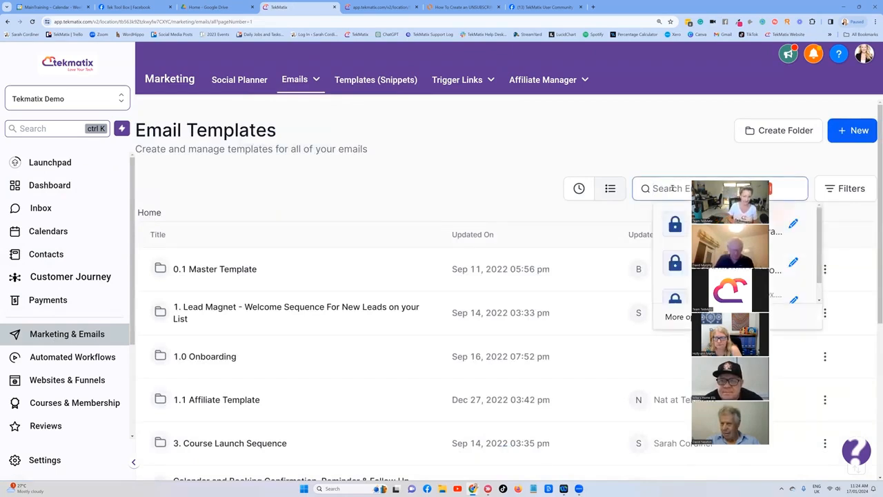
mouse_move(316, 82)
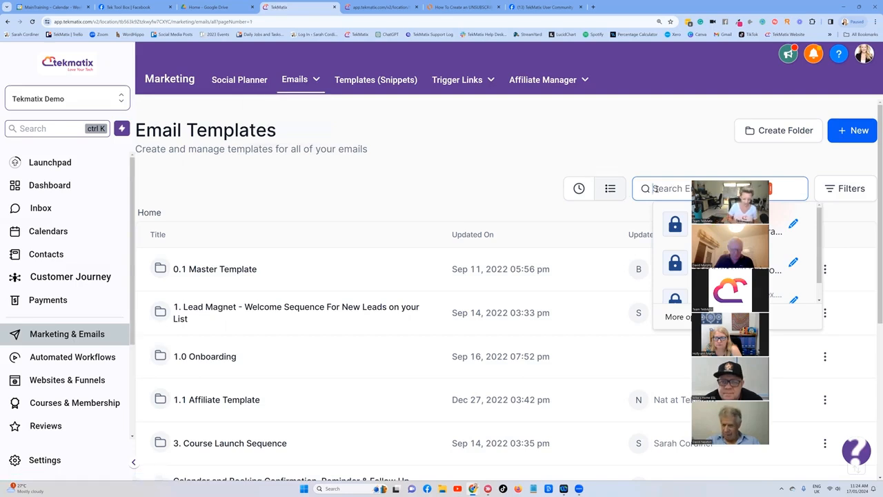
text(master)
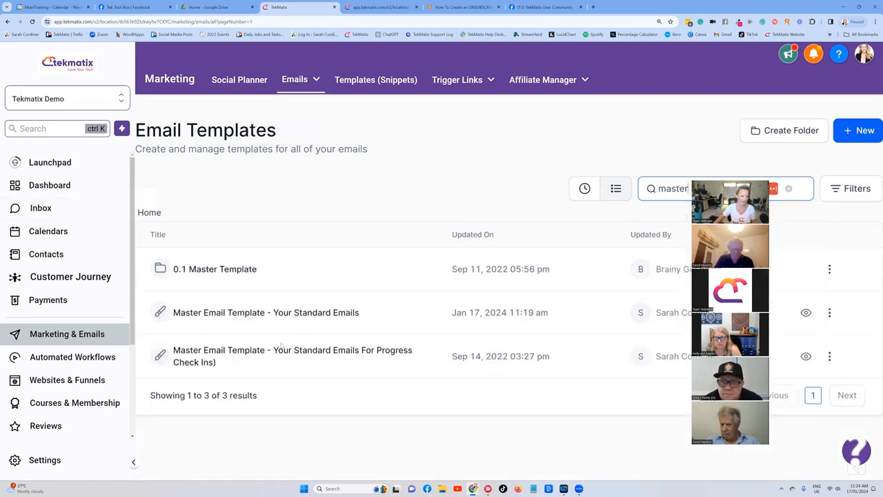
click(331, 313)
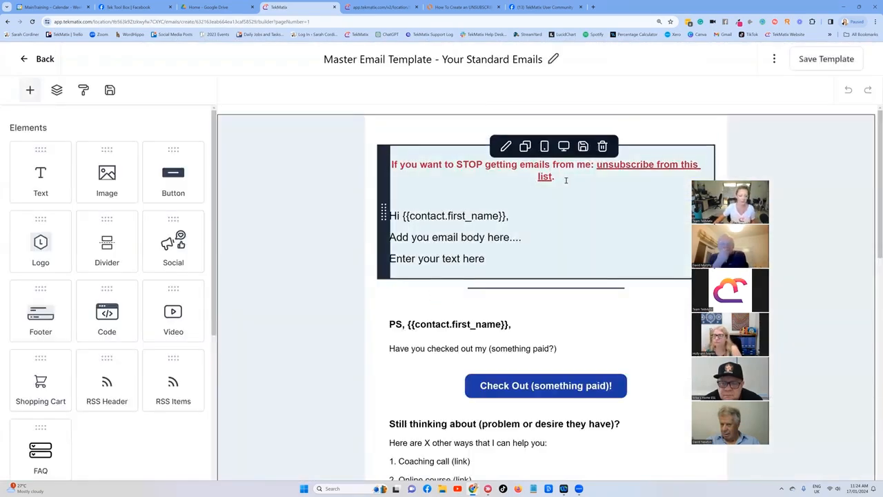
Step: Select the unsubscribe line at the top of the template and set its text colour to black (#000000)
drag(554, 177, 391, 166)
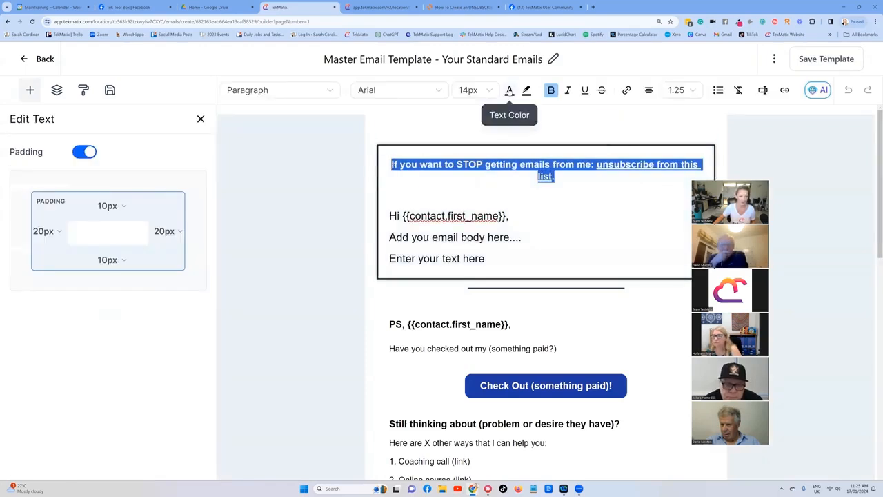
click(509, 90)
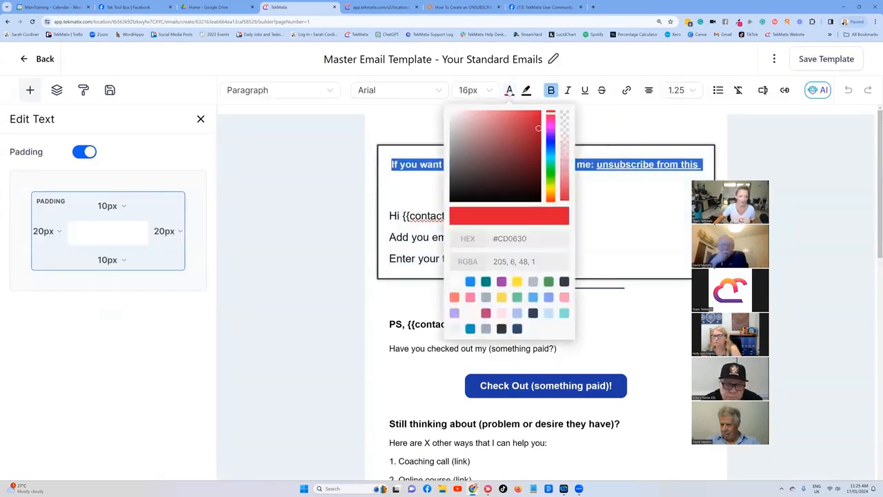
click(502, 329)
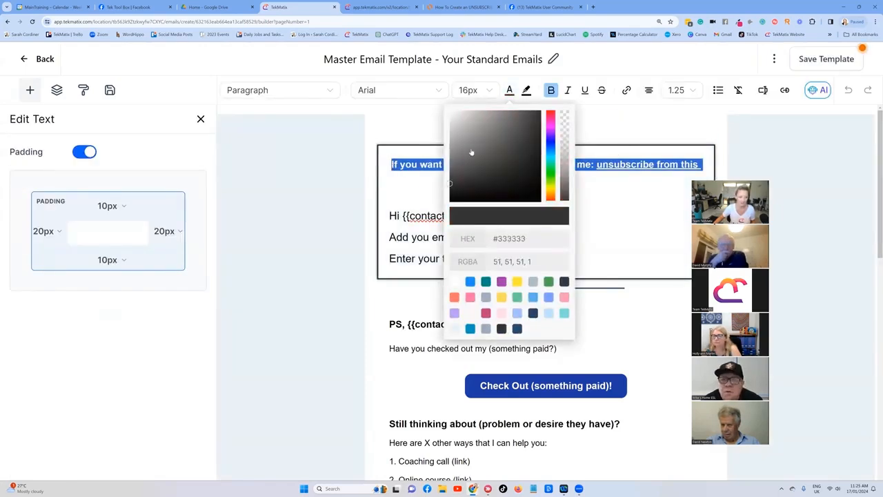
click(449, 187)
drag(450, 187, 454, 217)
click(414, 180)
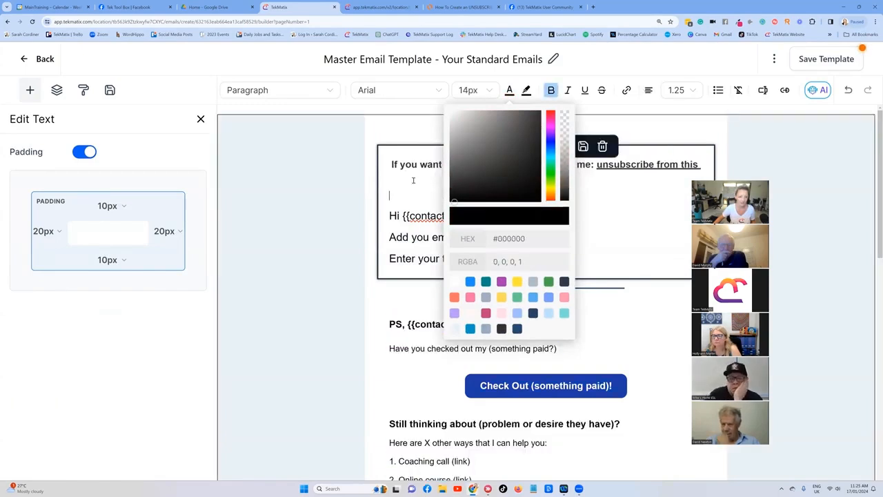
drag(390, 165, 556, 178)
key(ctrl+c)
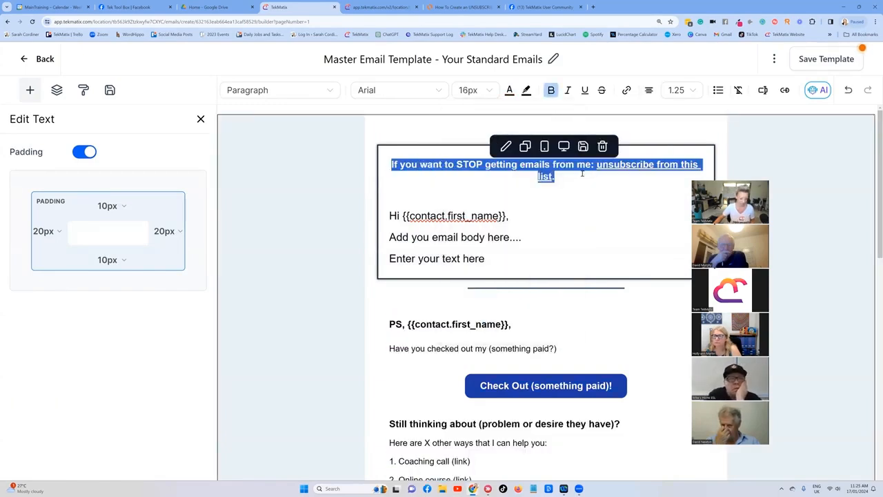
Step: Paste the unsubscribe line into the 'B-018-WF-2.1. SMS-00. SMS Help Message' text snippet and save it
click(365, 6)
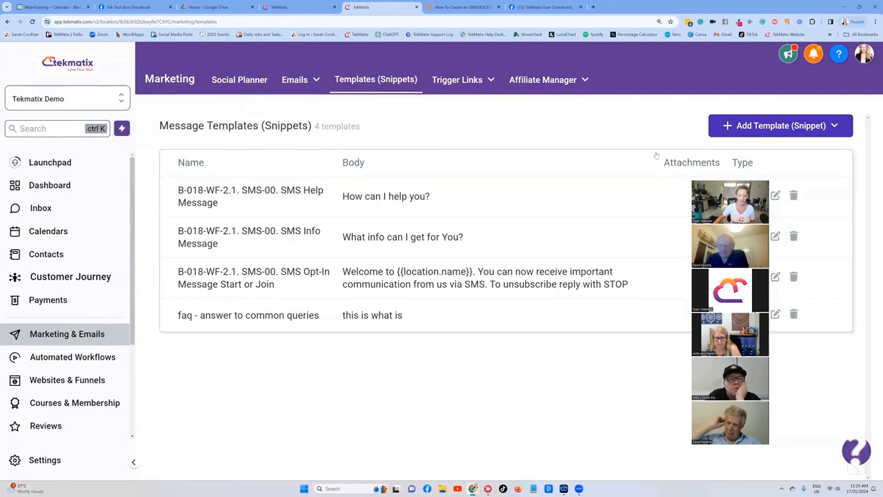
click(775, 196)
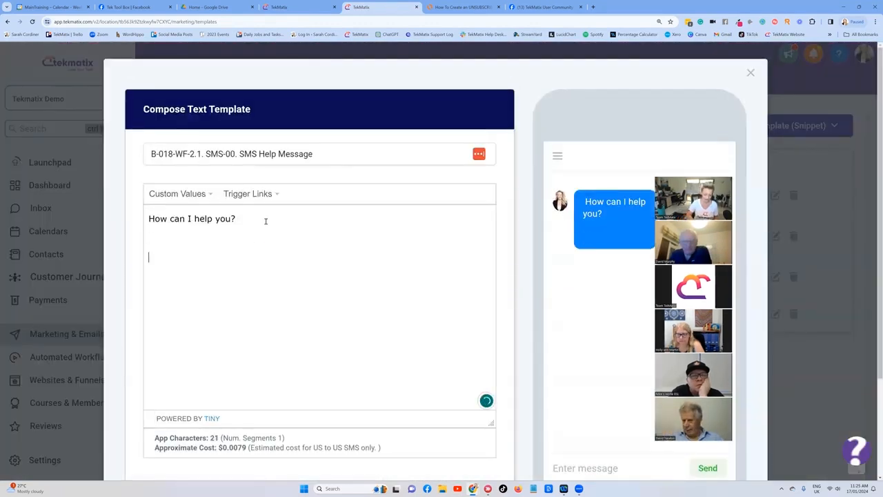
key(ctrl+v)
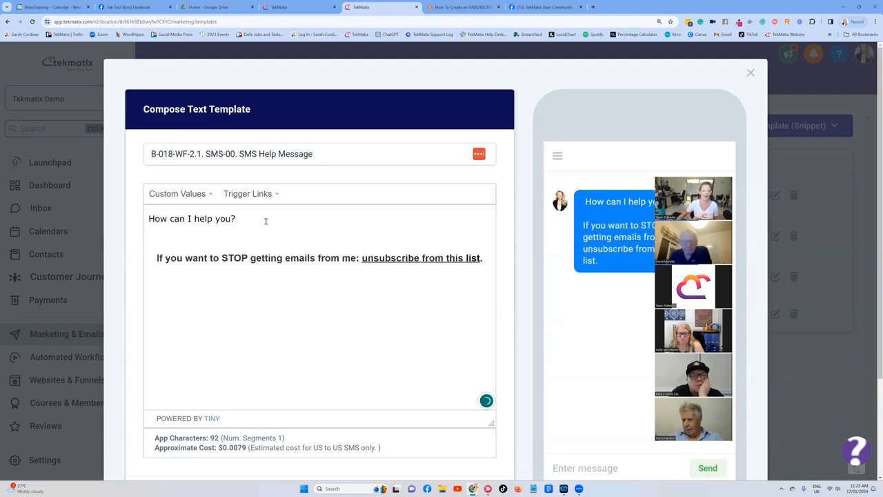
click(414, 257)
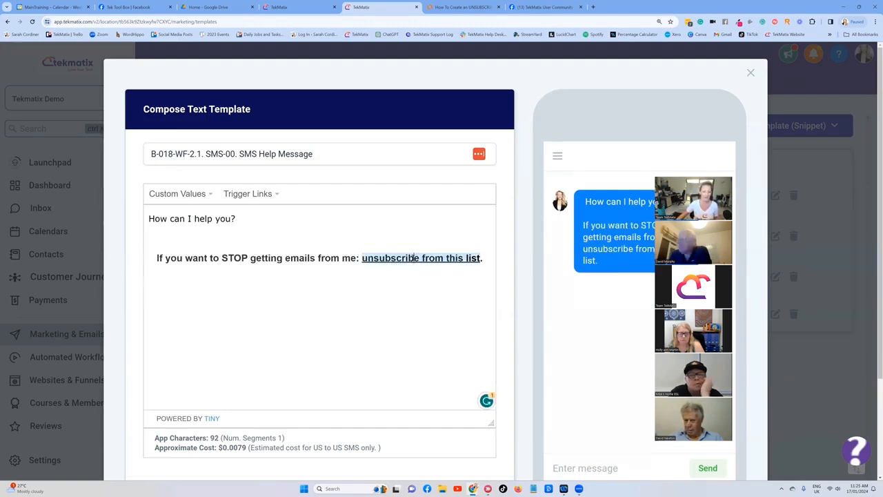
click(319, 257)
scroll(469, 255, down, 2)
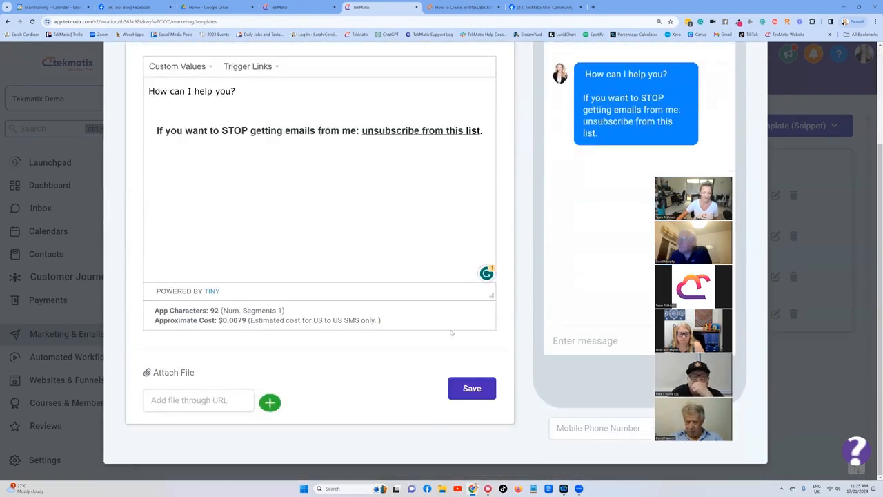
click(471, 389)
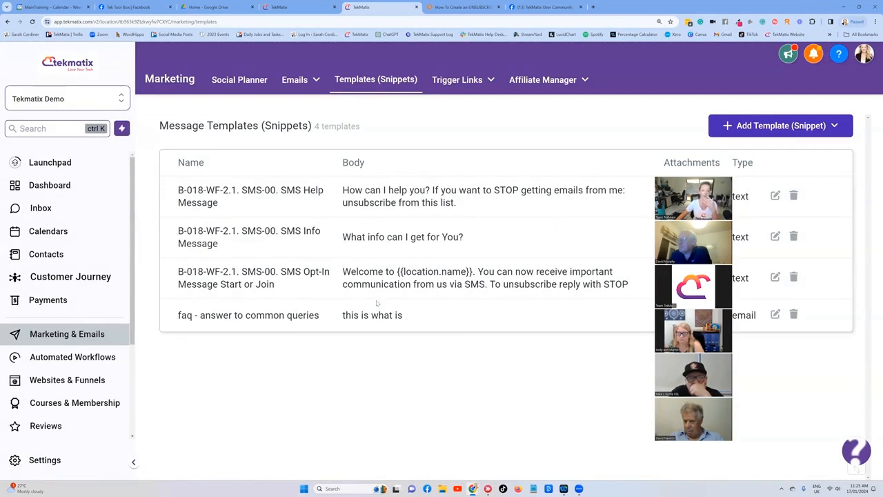
Step: Start a new email snippet, entering the user's full name as its name and Pricing as the subject
click(778, 133)
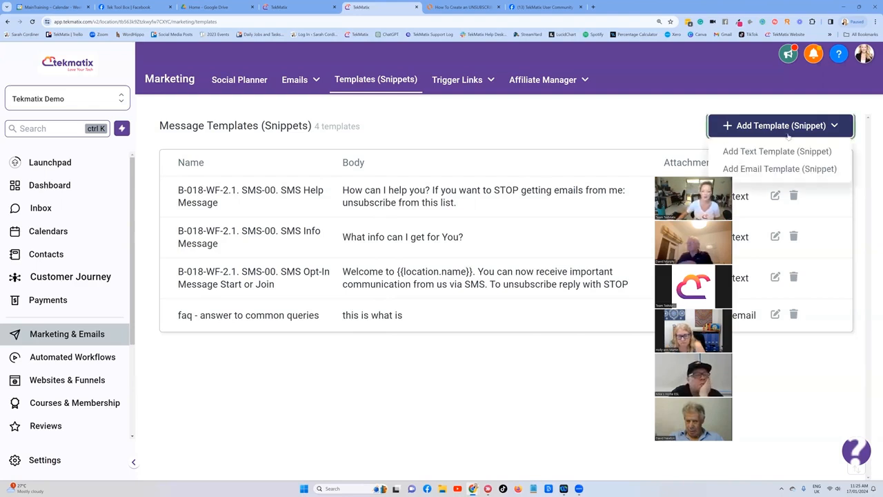
click(785, 169)
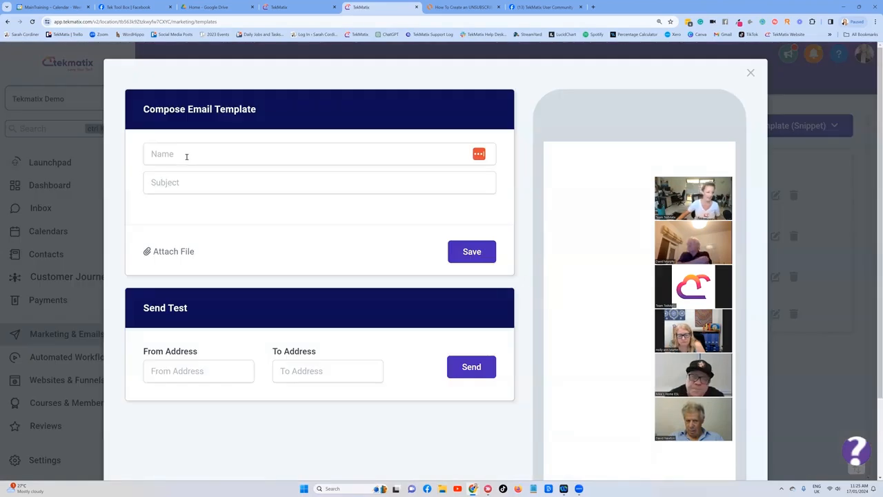
click(186, 156)
click(183, 189)
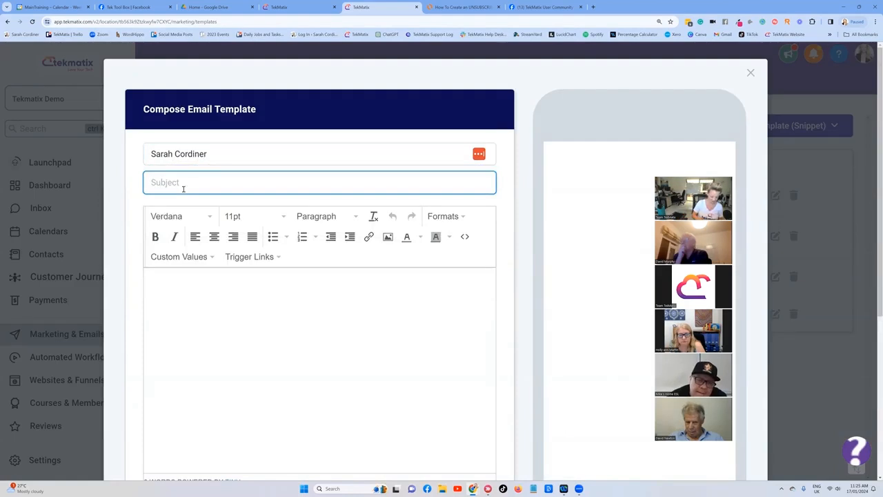
Step: Begin the snippet body with "Hi" followed by the contact's first name custom value
click(186, 281)
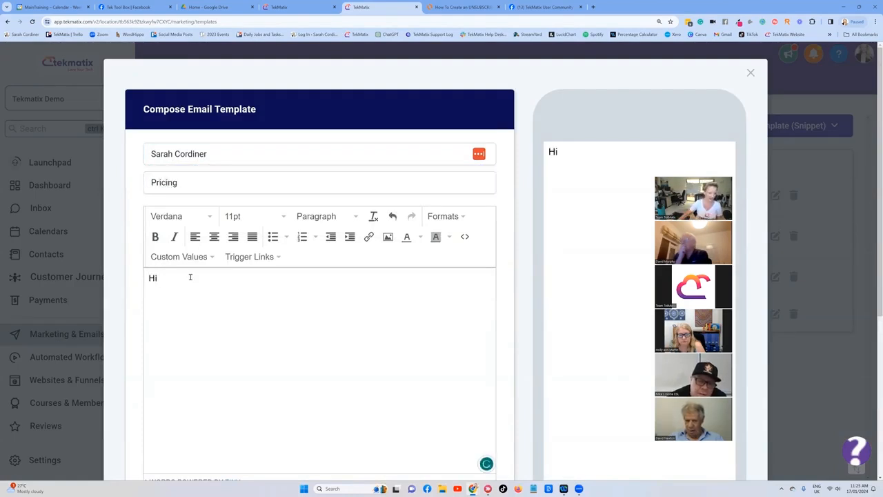
click(183, 256)
mouse_move(193, 276)
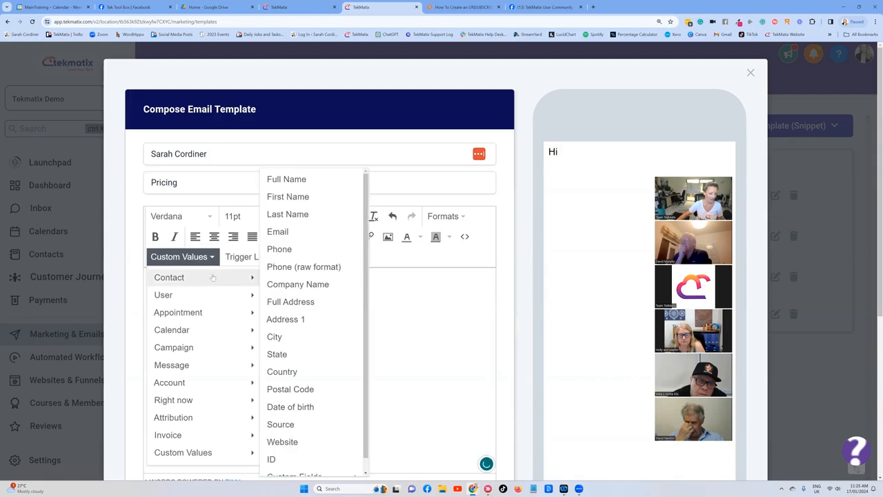
click(290, 200)
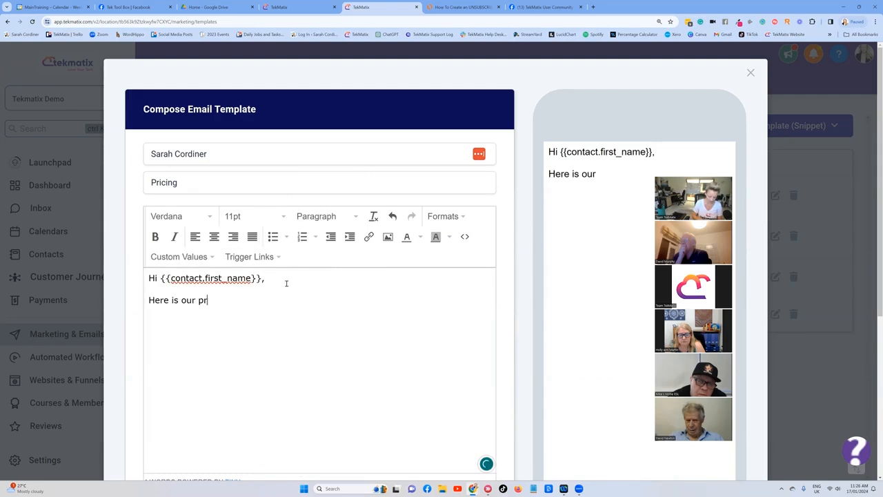
Step: Write the body: "Here is our pricing schedule for xyz.", lines 1 = fffff, 2 = ccc, 3 = rrrr, then "thank you" and "love us"
text(icing schedule for xyz.)
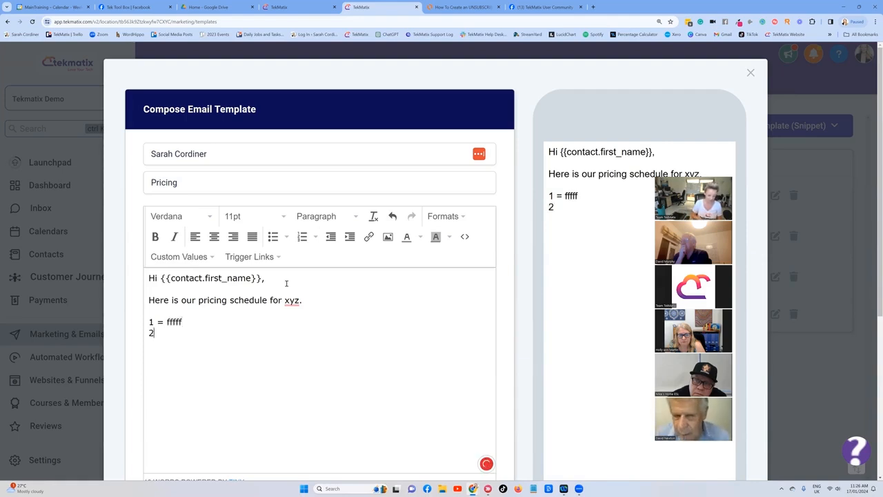
text(=)
key(BackSpace)
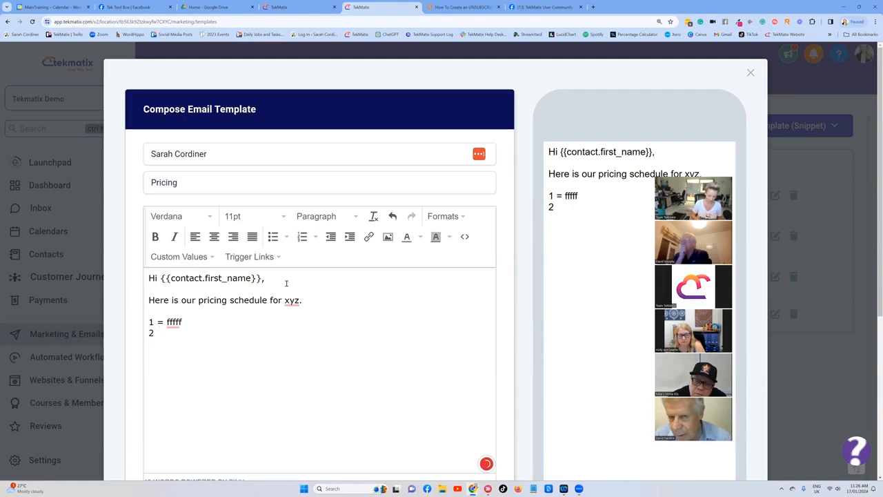
text(= ccc)
key(Return)
text(3 = rrrr)
key(Return)
key(Return)
text(thank you)
key(Return)
key(Return)
text(love us)
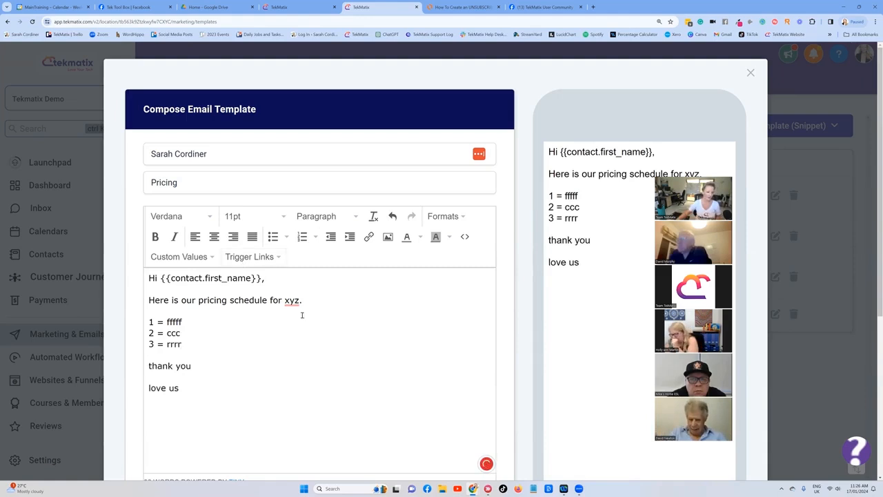
Step: Paste the unsubscribe line at the end of the snippet body and save the email snippet
scroll(301, 314, down, 2)
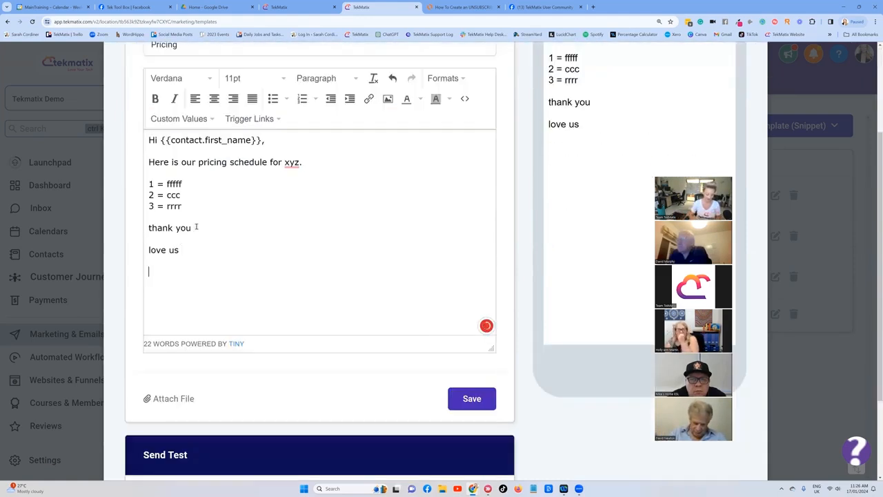
key(ctrl+v)
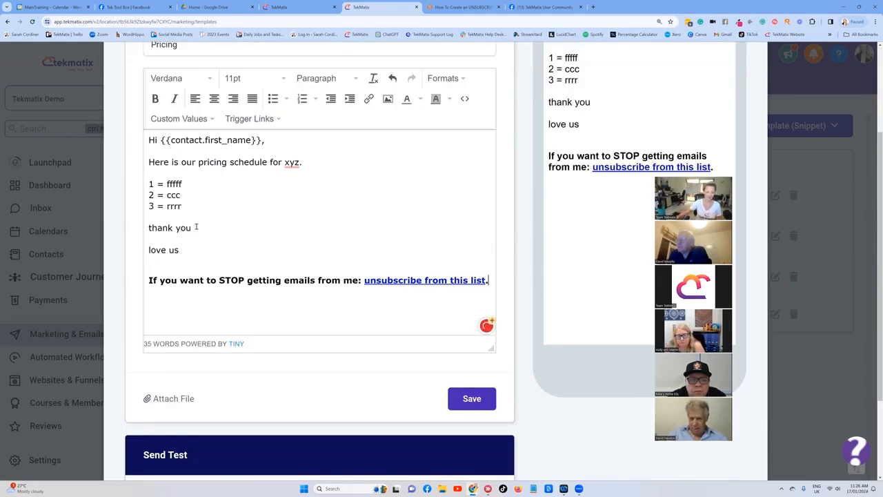
click(459, 398)
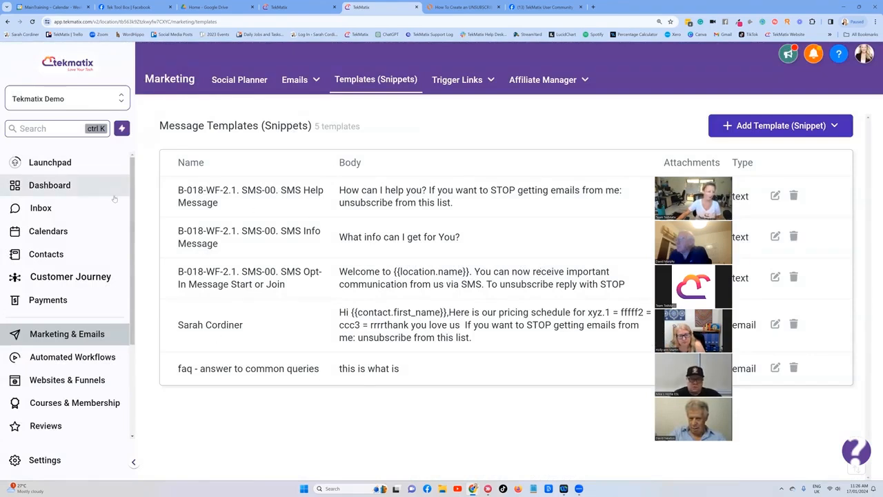
Step: Open a contact's conversation in the inbox, insert the new email snippet as a template and send the email
click(49, 209)
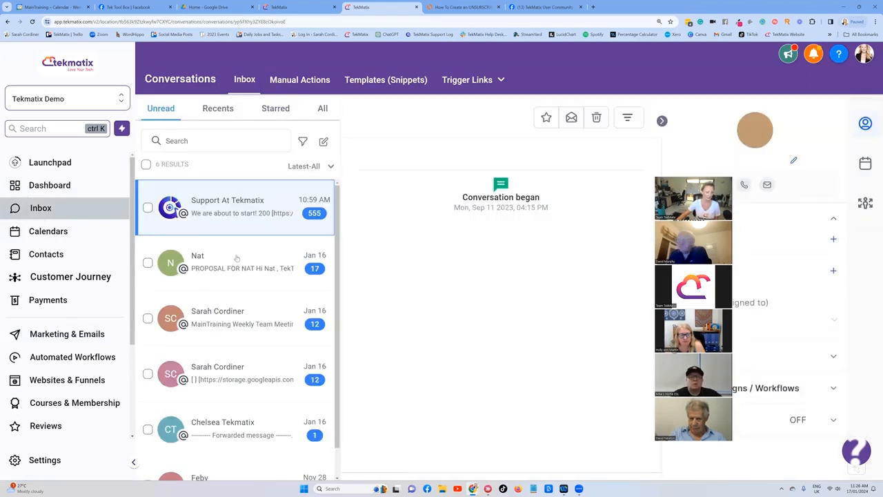
click(237, 256)
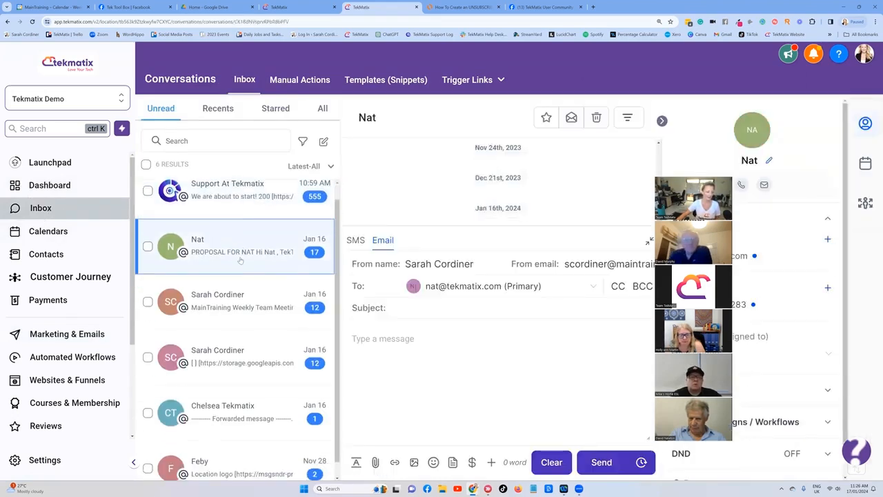
click(453, 465)
click(362, 128)
click(363, 158)
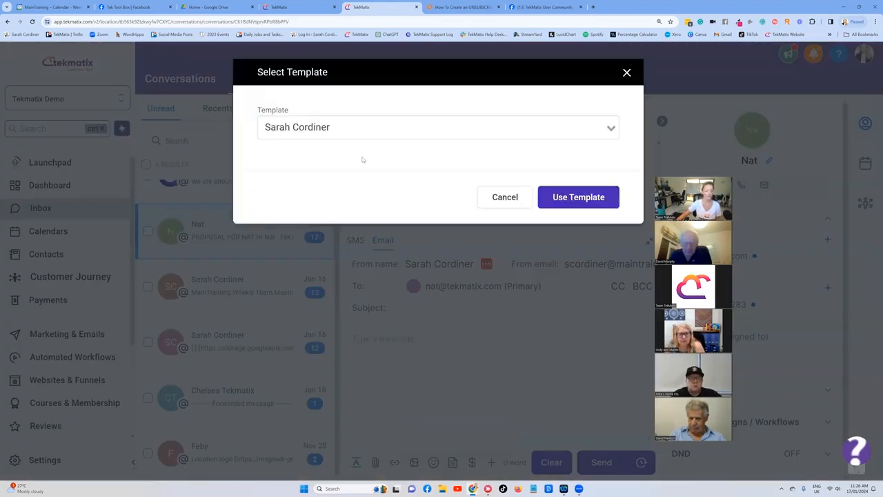
click(573, 198)
scroll(449, 368, down, 3)
scroll(449, 369, up, 3)
scroll(473, 392, down, 1)
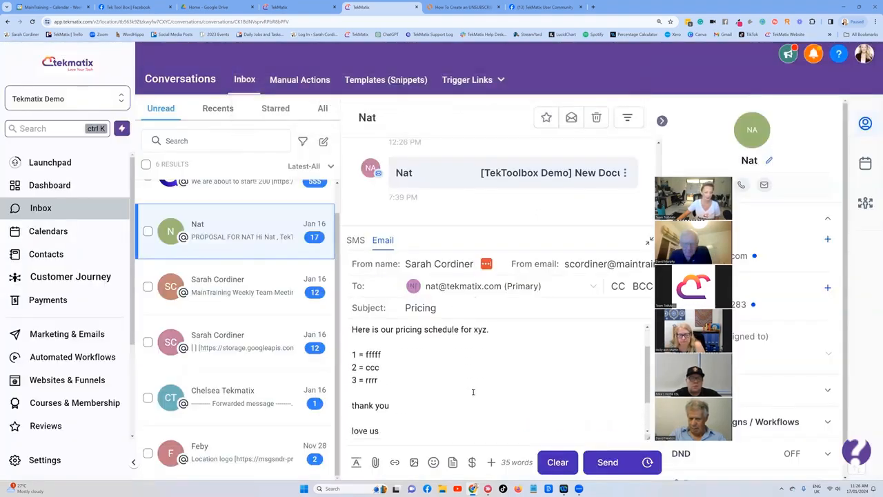
click(607, 463)
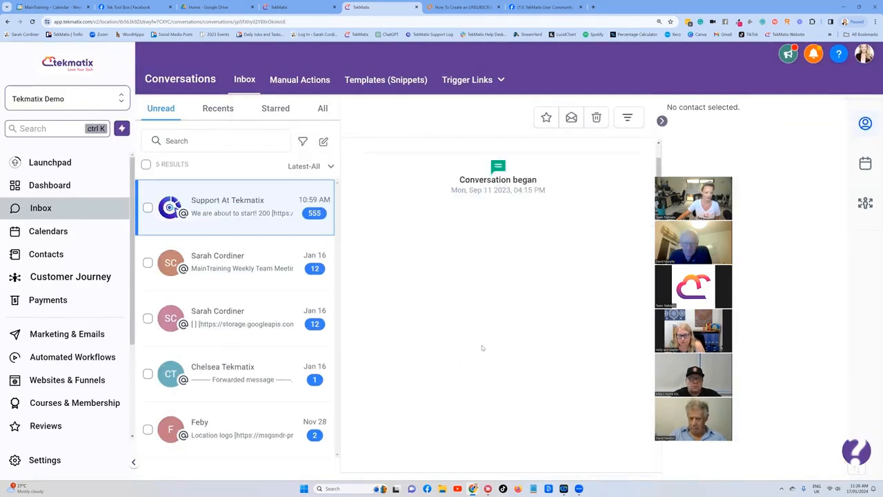
Step: Rename the email snippet to Pricing and save it
click(380, 82)
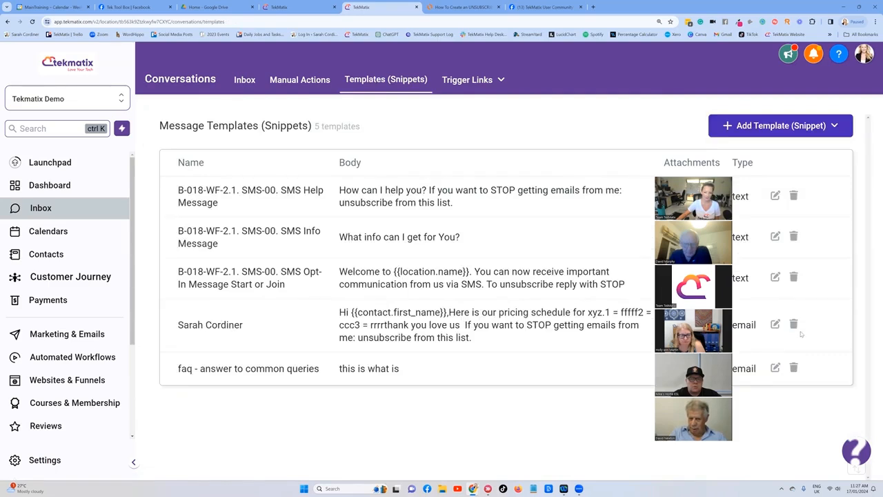
click(775, 324)
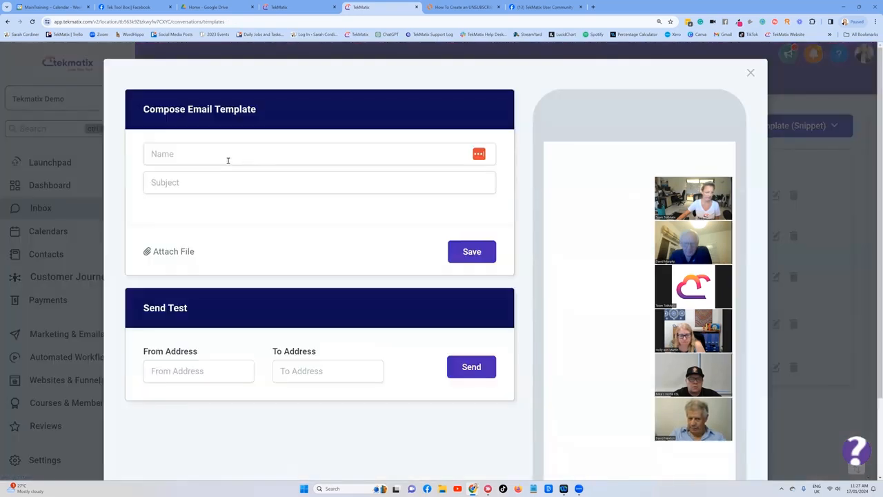
drag(210, 154, 144, 153)
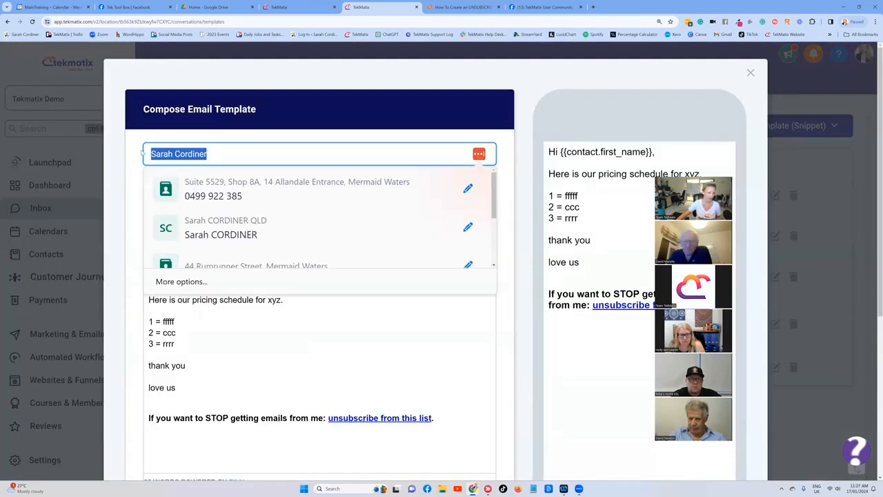
text(Pricing)
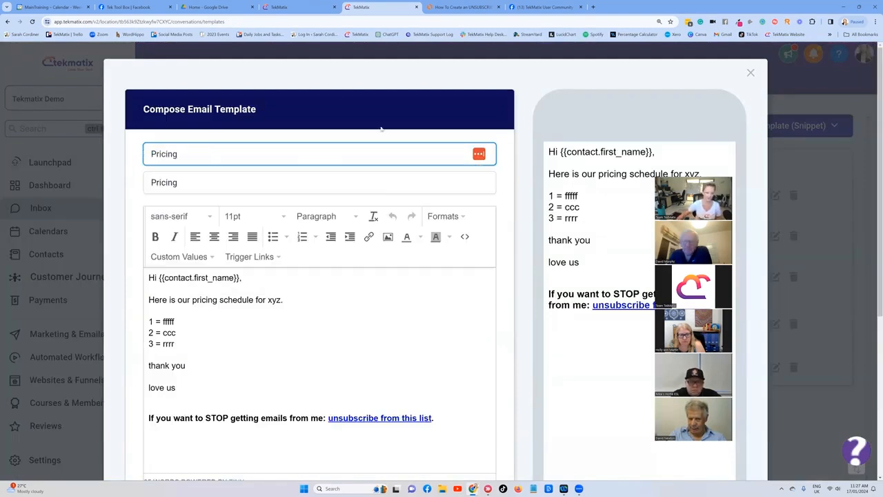
click(401, 140)
scroll(829, 406, down, 1)
scroll(829, 406, down, 5)
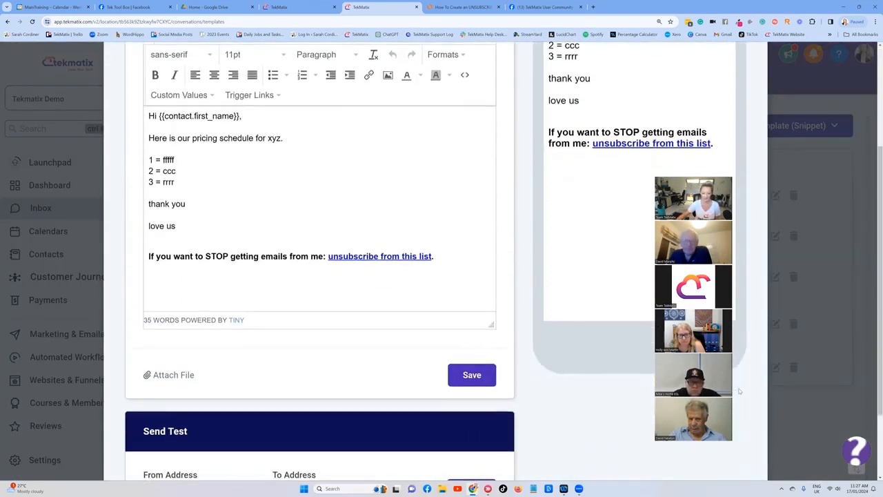
click(485, 366)
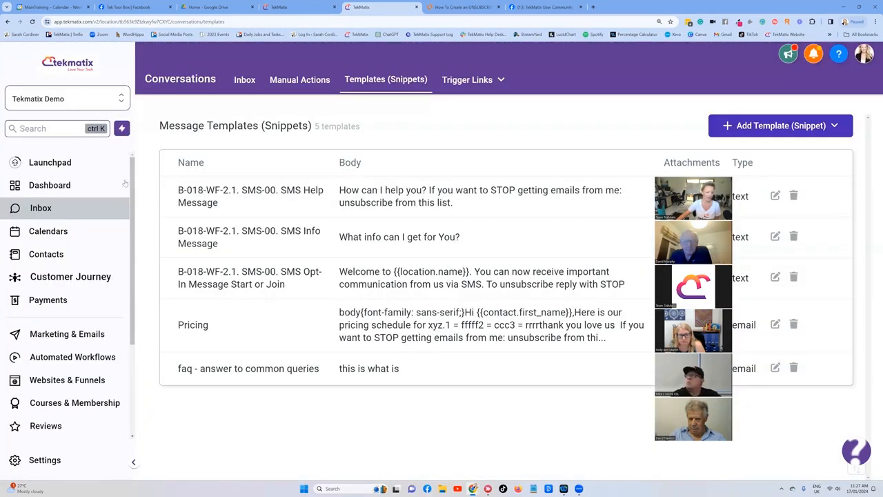
Step: Switch to the Lucidchart tab to review the unsubscribe setup flowchart steps, then return to the email builder tab
click(461, 6)
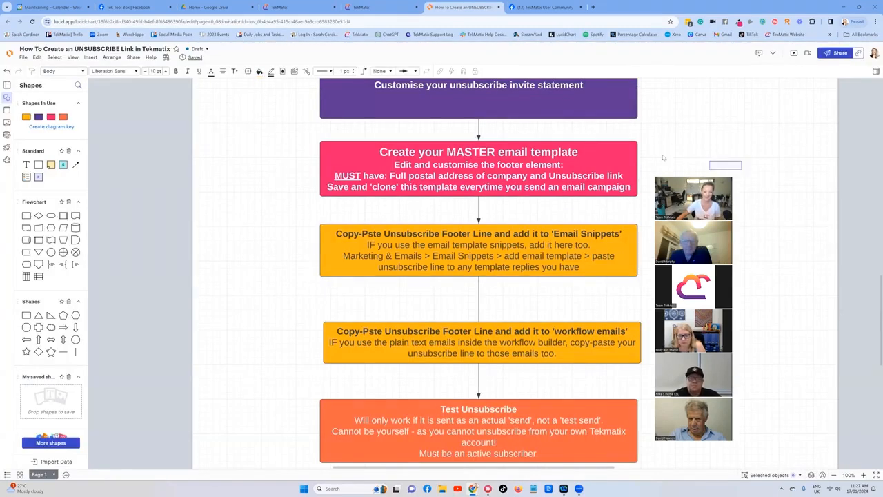
scroll(663, 157, up, 3)
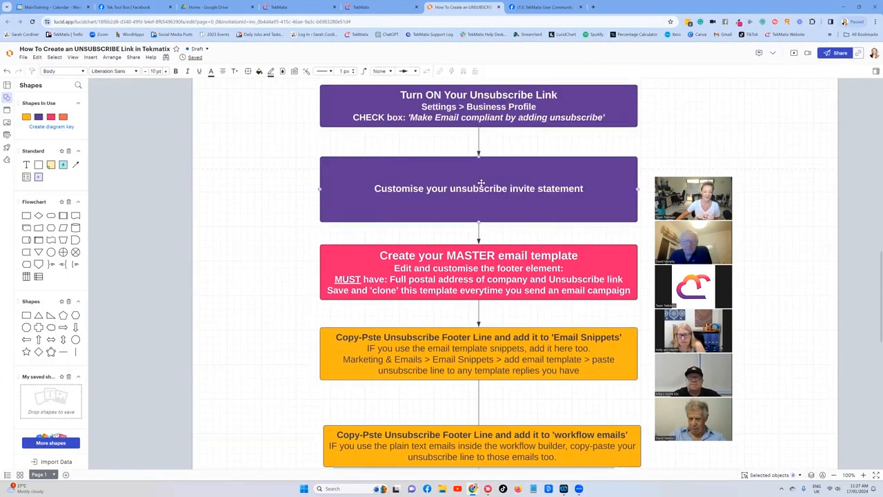
scroll(481, 180, down, 2)
click(481, 207)
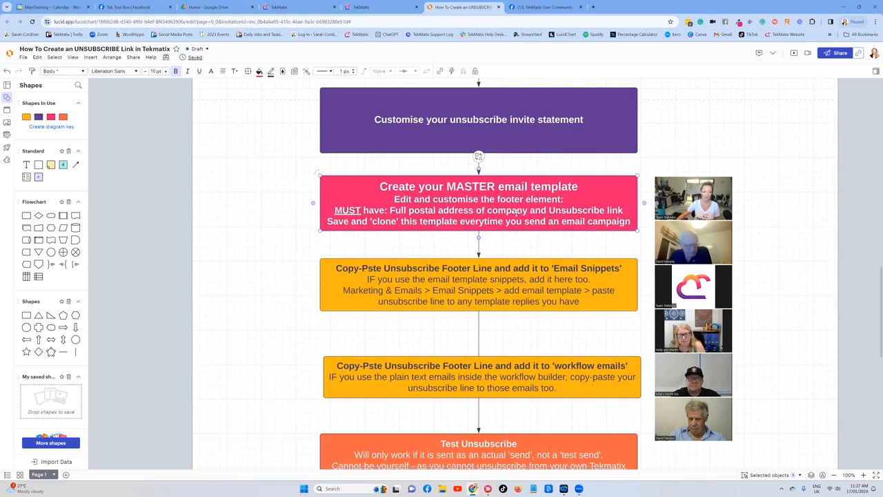
scroll(510, 207, down, 2)
click(496, 201)
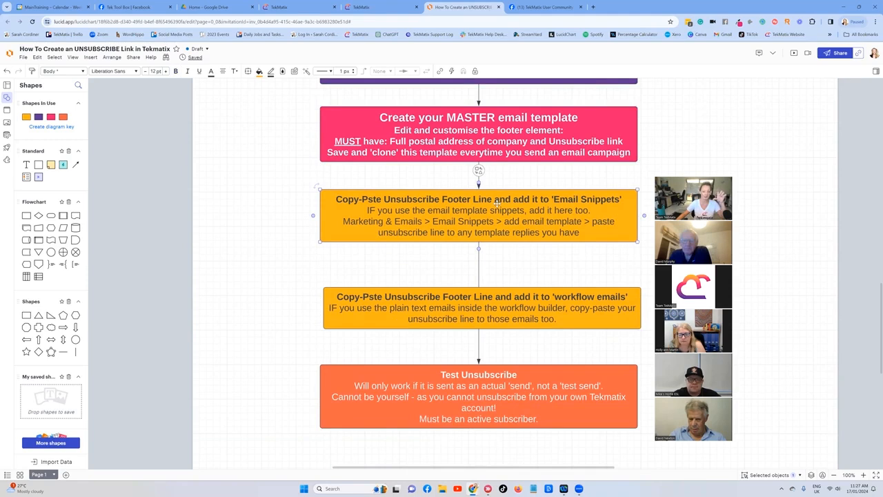
click(496, 307)
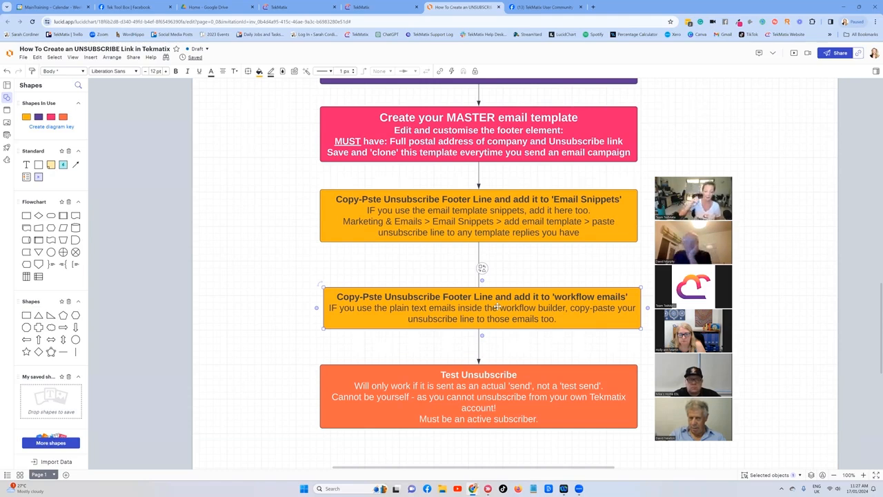
click(304, 4)
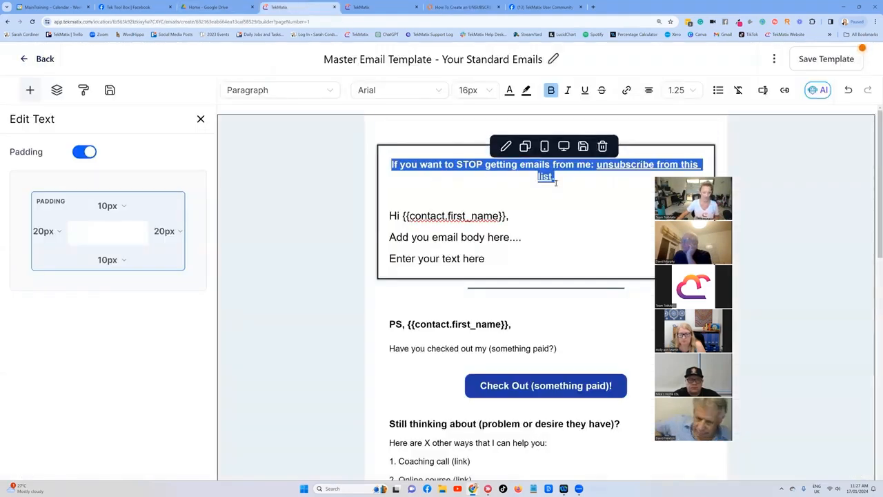
Step: Open the 1. Mini Course Opt In workflow and inspect its trigger and the Email- Login Info action settings
key(ctrl+Tab)
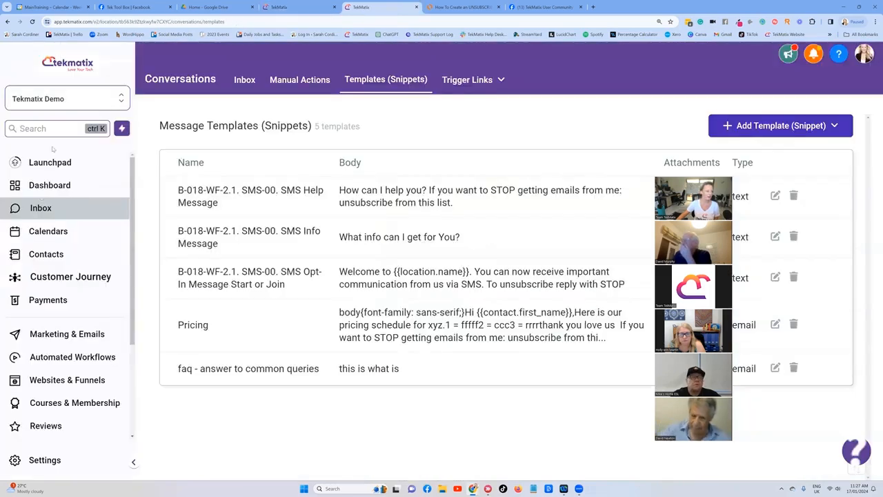
click(73, 357)
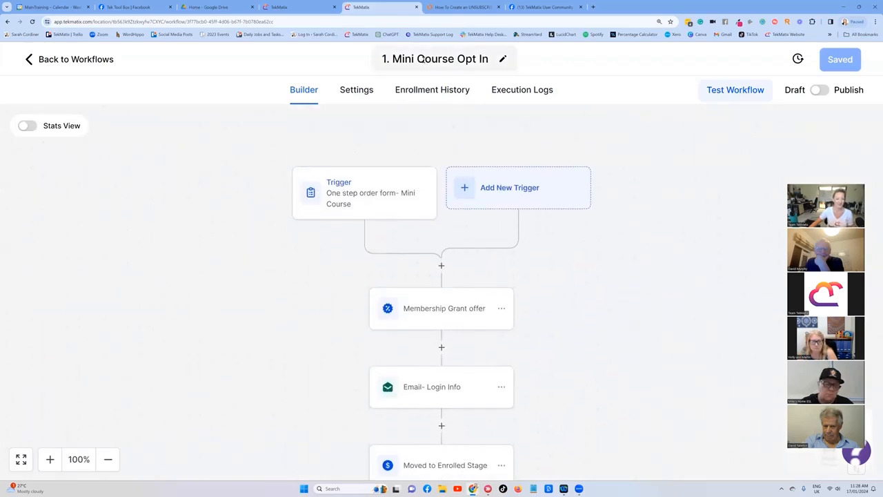
click(361, 196)
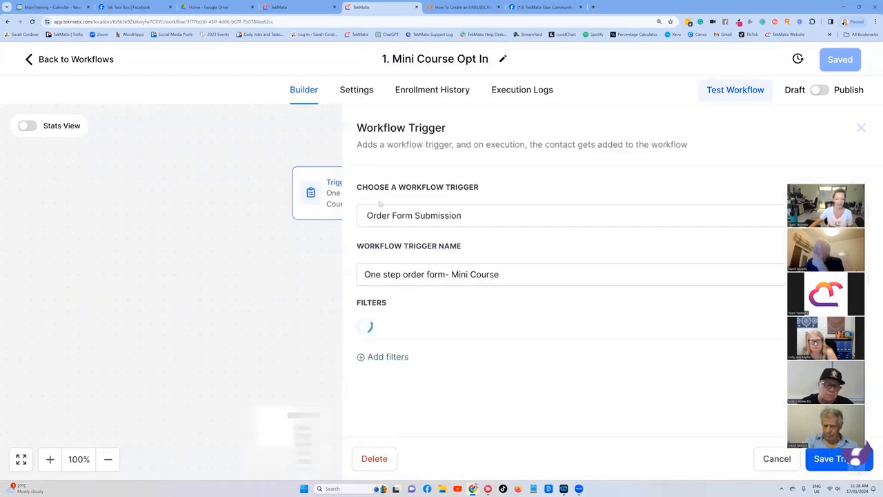
click(861, 129)
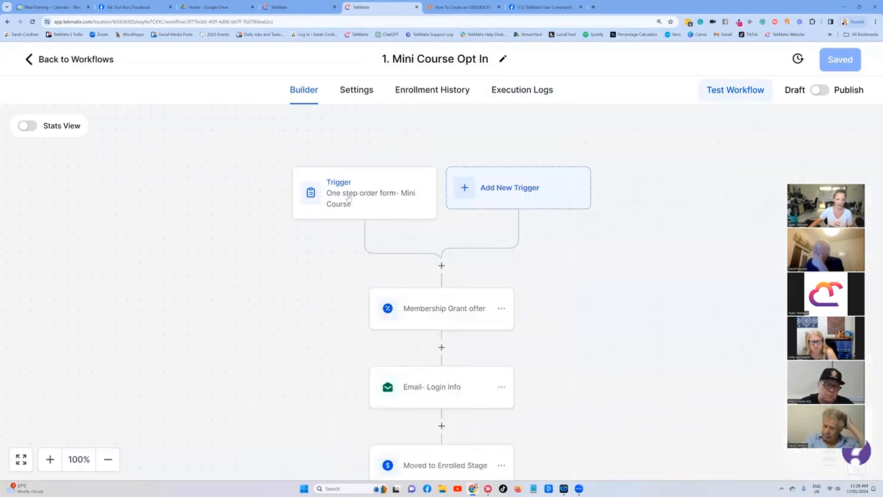
scroll(371, 170, down, 2)
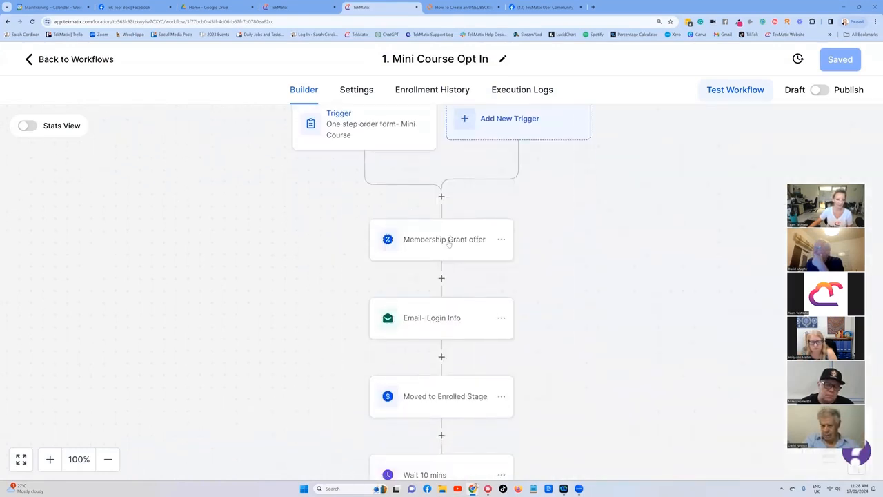
scroll(455, 259, down, 1)
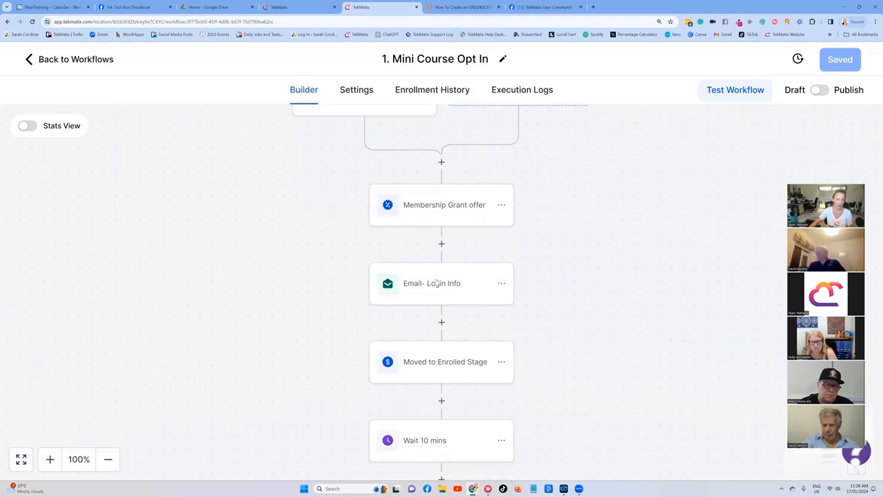
click(434, 284)
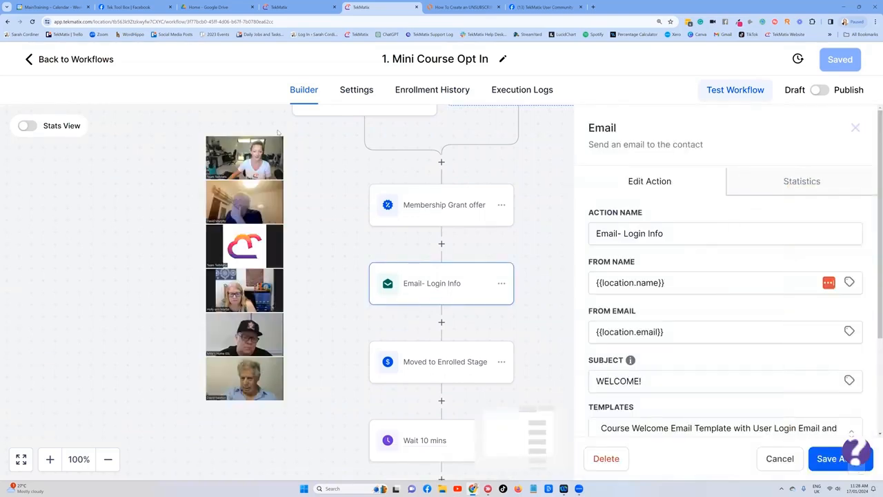
scroll(658, 255, down, 3)
scroll(662, 248, up, 3)
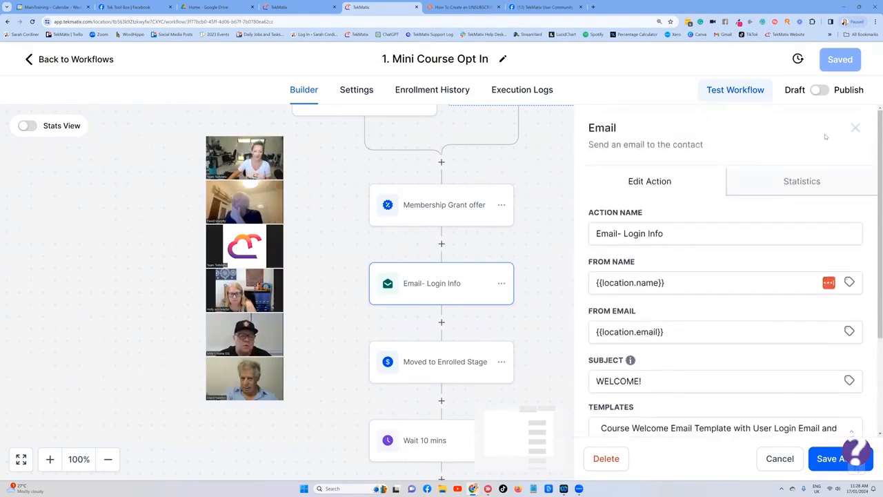
scroll(860, 120, down, 1)
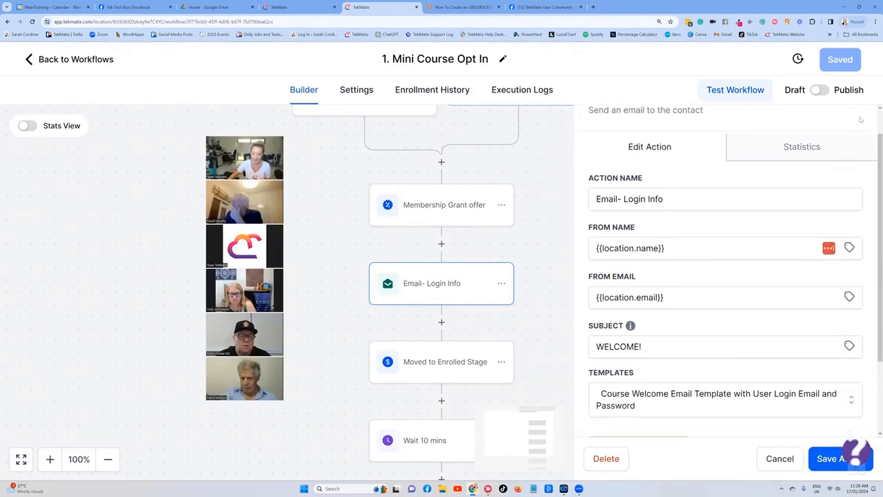
scroll(823, 164, up, 1)
click(856, 128)
Step: Add a Send Email action between Membership Grant offer and Email- Login Info, entering the sender's first name as From Name
scroll(445, 209, down, 1)
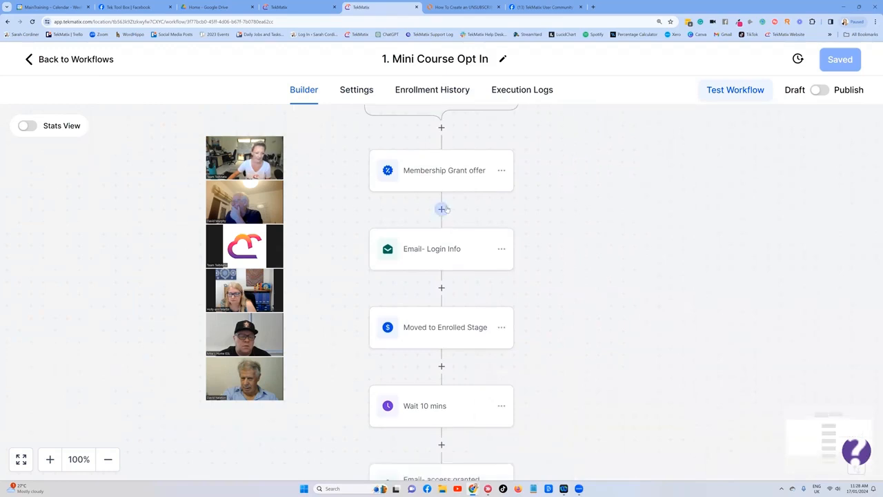
click(441, 209)
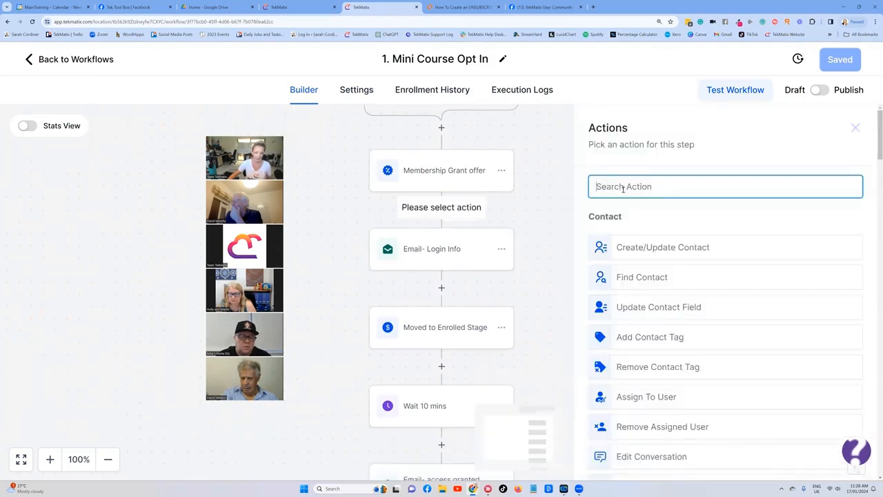
text(email)
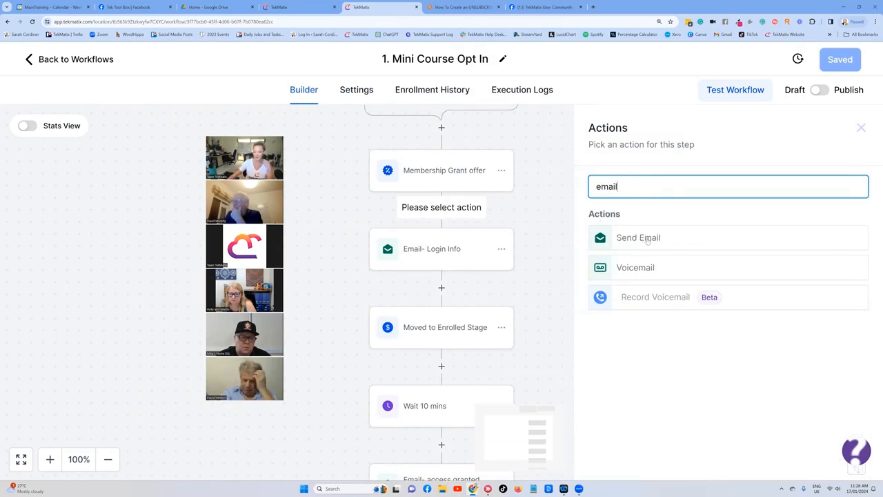
click(647, 238)
scroll(645, 243, down, 1)
click(645, 243)
text(s)
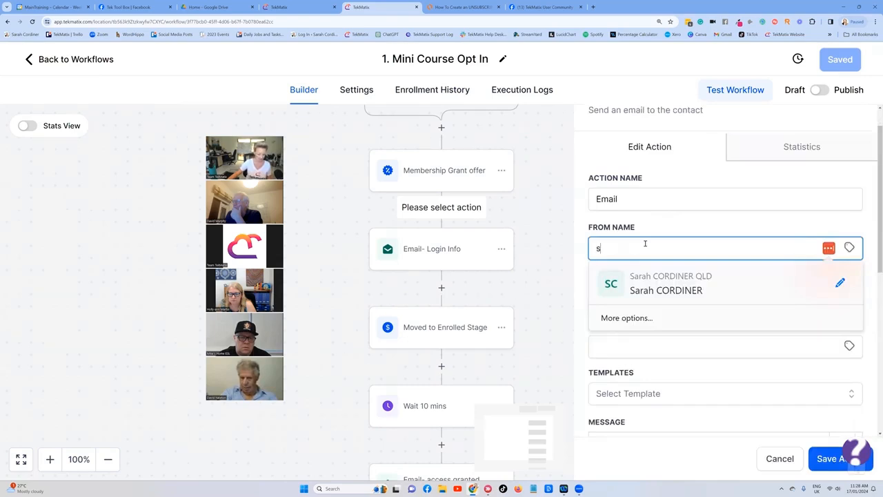
text(arah)
click(675, 294)
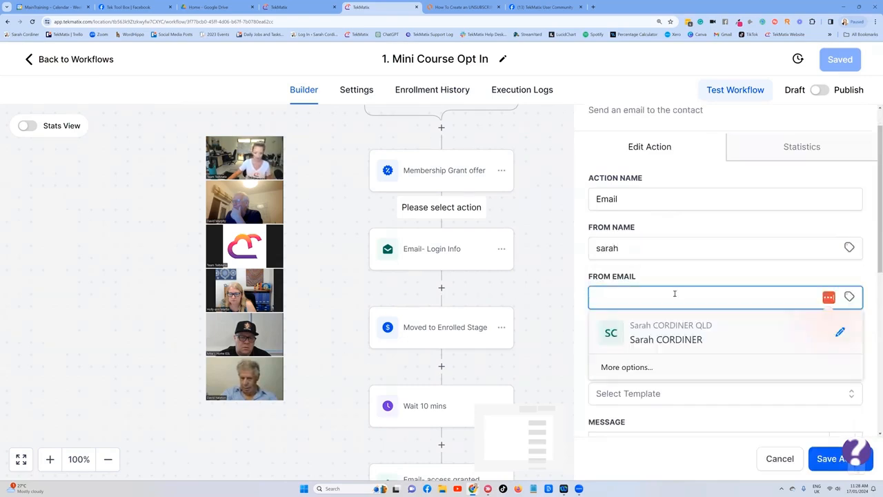
click(689, 274)
Step: Write the message with a contact first-name greeting, the line welcome to the xya zourse dgtgdg, and the sender's signature
scroll(644, 285, down, 4)
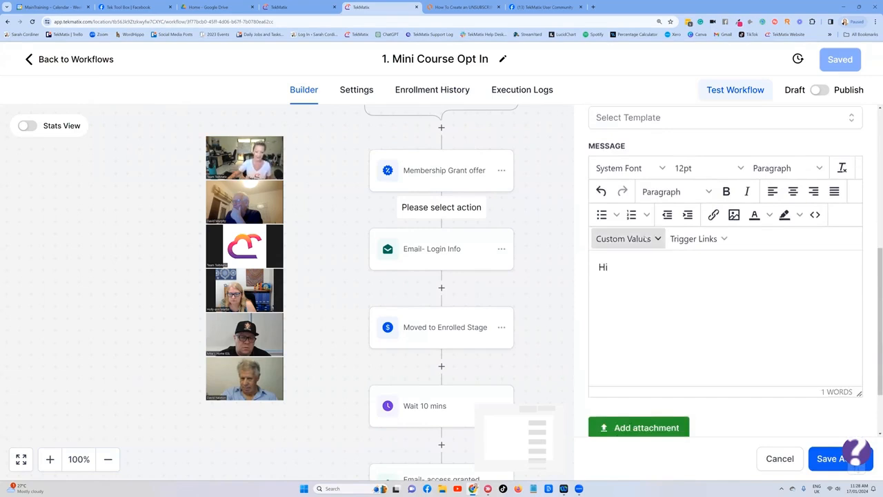
click(646, 238)
mouse_move(638, 266)
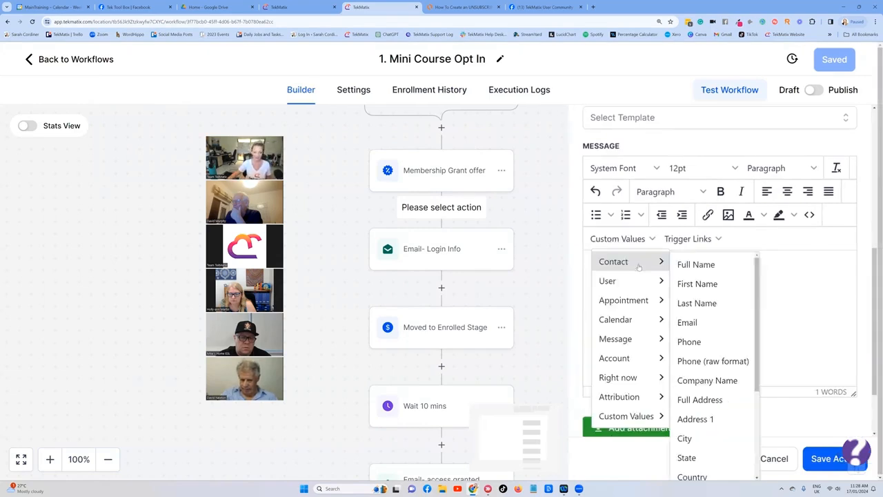
click(698, 283)
text(,)
key(Return)
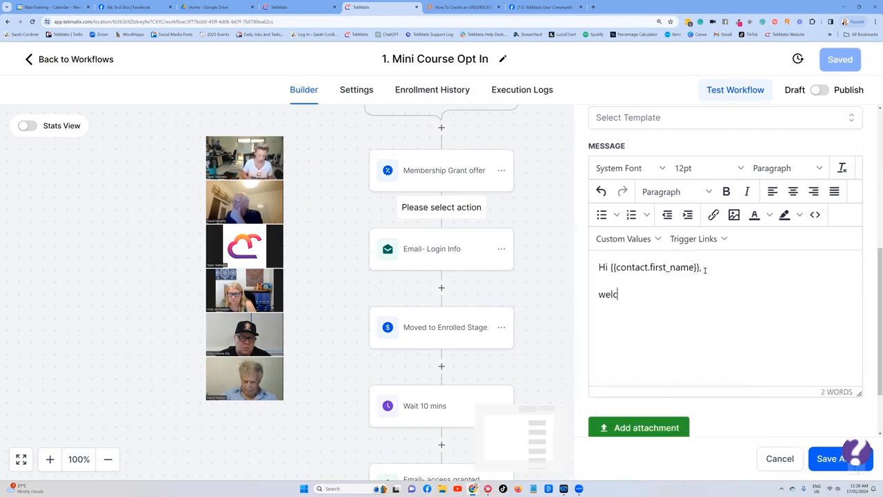
text(welcome to the xya zourse dgtgdg  )
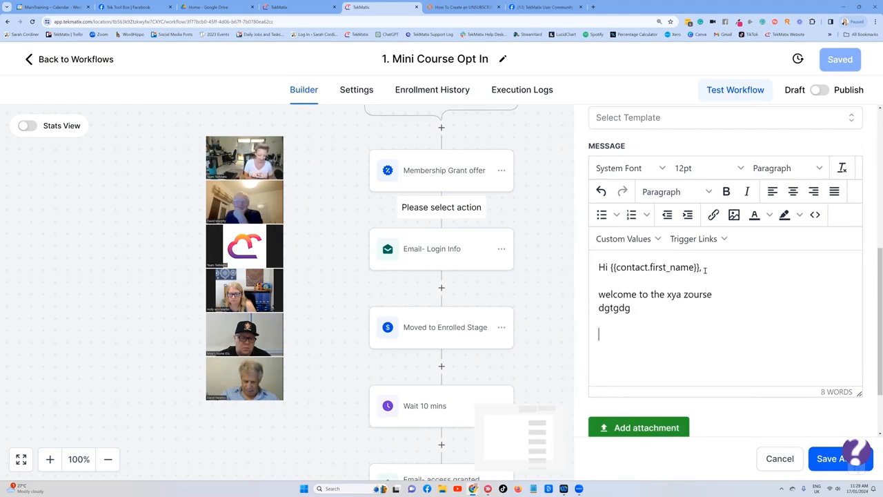
text(Sara)
key(Return)
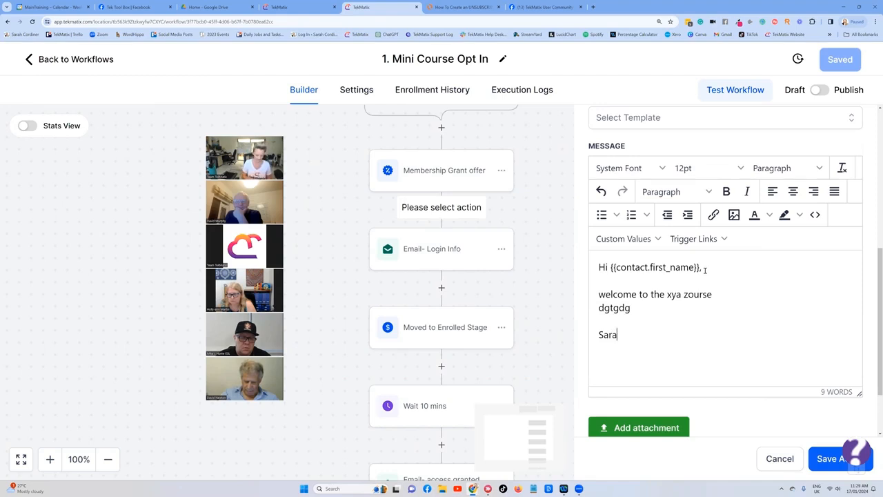
Step: Paste the unsubscribe line at the end of the email message
text(If you want to STOP getting emails from me: unsubscribe from this list.)
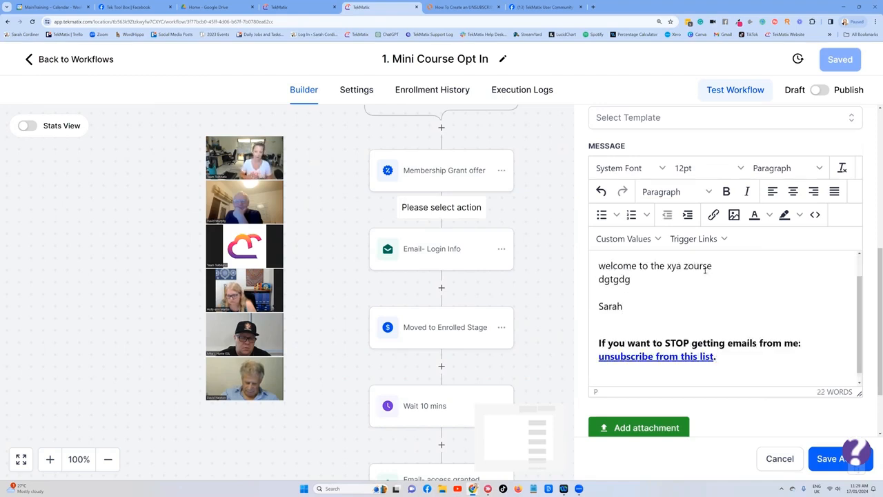
scroll(676, 317, up, 1)
scroll(697, 328, down, 1)
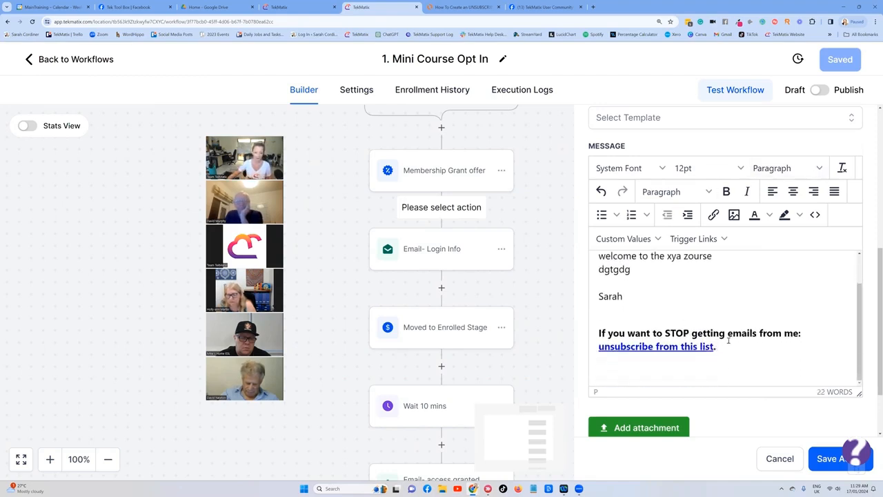
Step: Enter fsfsf as the email subject and save the email action
click(825, 458)
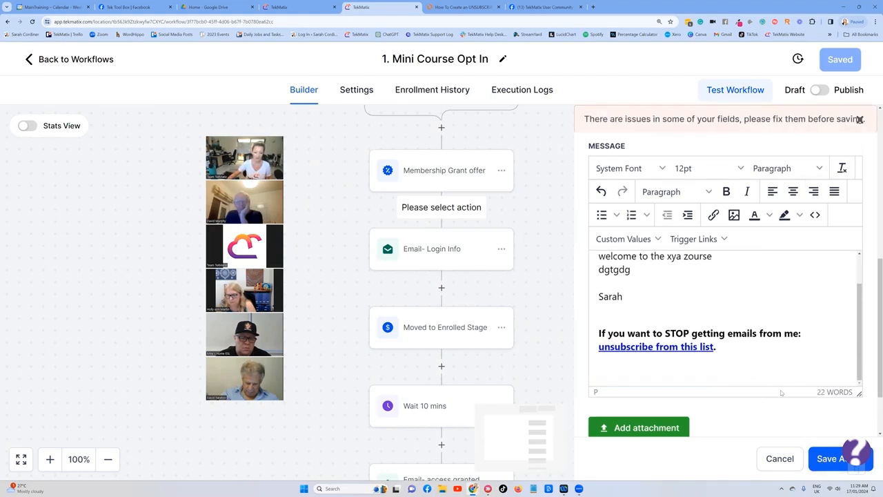
click(614, 329)
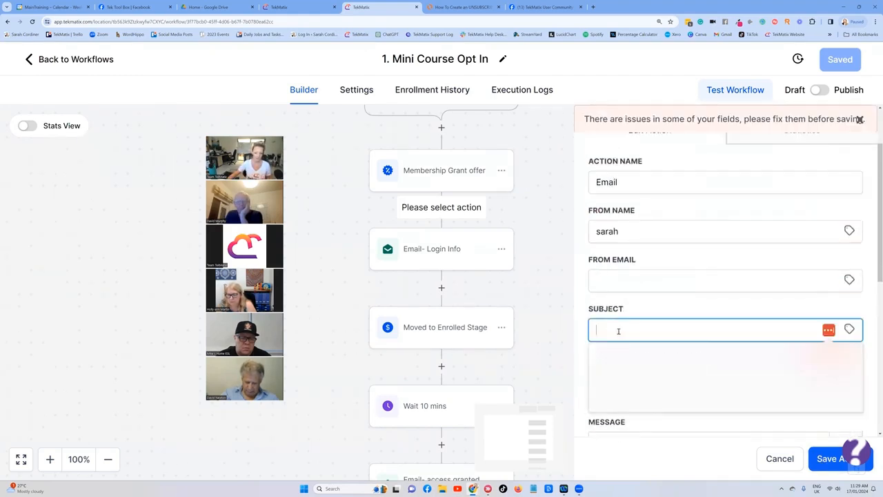
text(fsfsf)
click(819, 459)
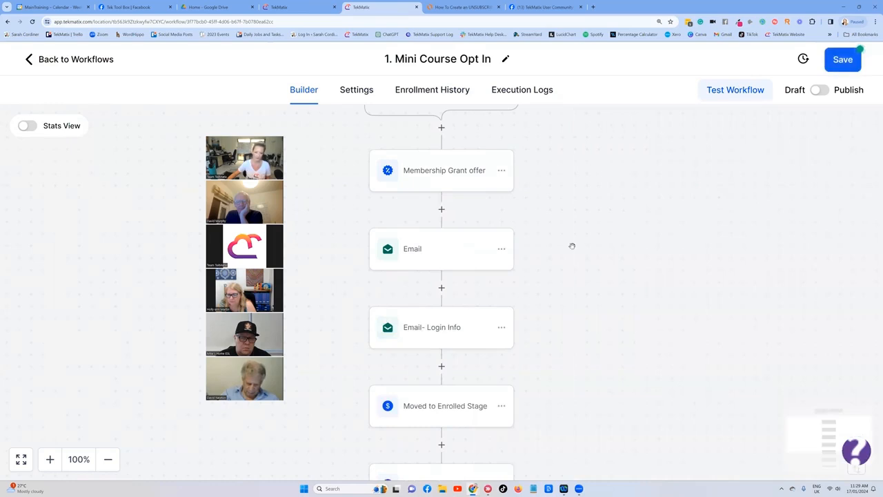
Step: Reopen the new Email action to review its message, then close it without changes
scroll(480, 197, up, 3)
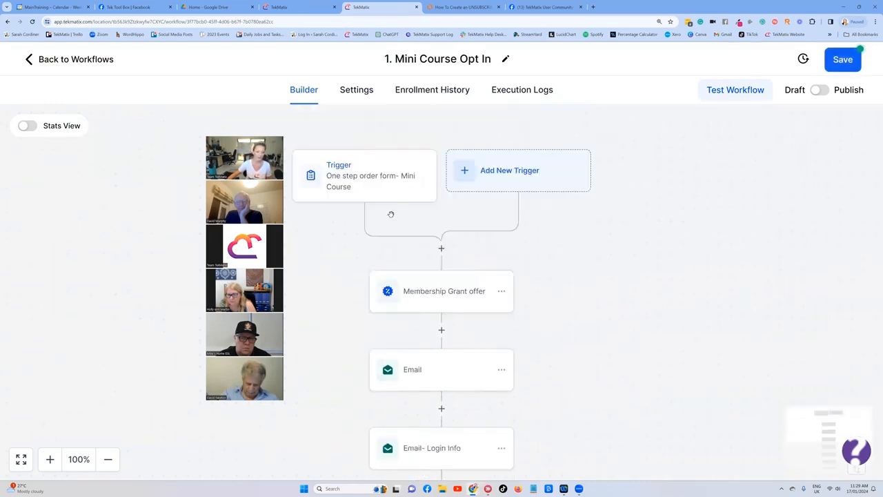
scroll(439, 222, down, 1)
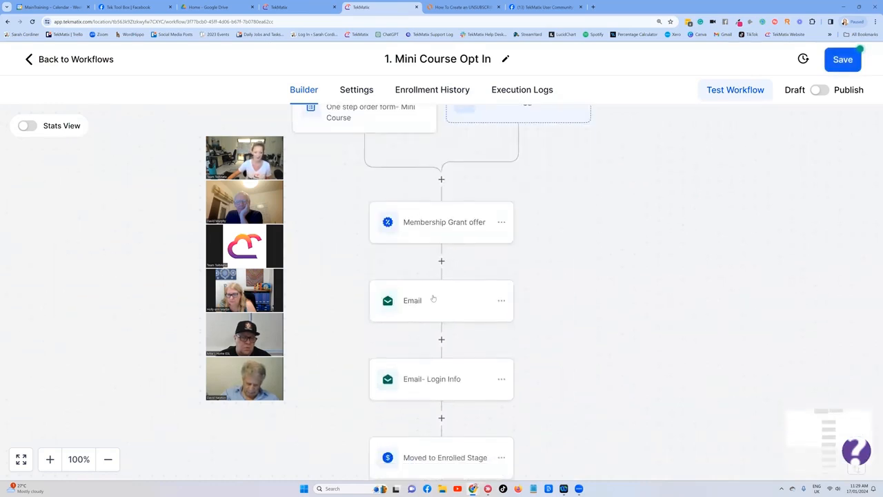
click(432, 298)
scroll(721, 269, down, 3)
scroll(718, 259, down, 3)
scroll(691, 322, down, 4)
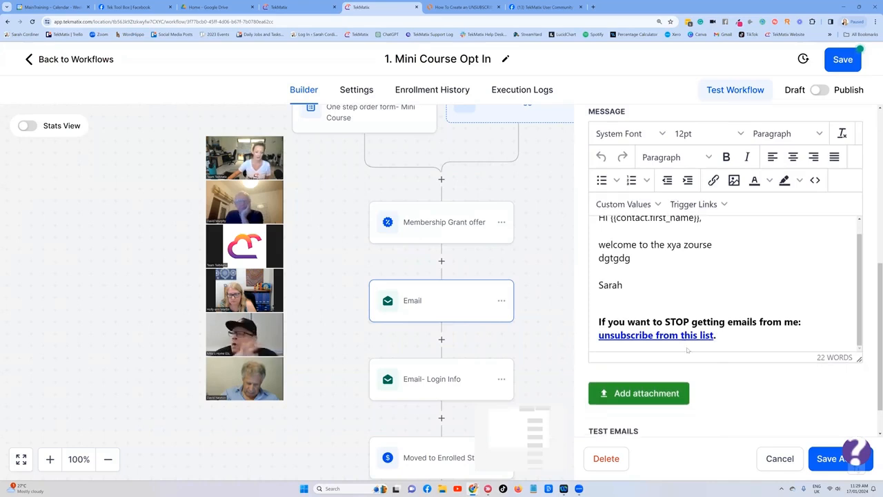
click(780, 463)
Step: Switch to the Lucidchart tab and review the workflow emails and test unsubscribe steps of the flowchart
click(447, 7)
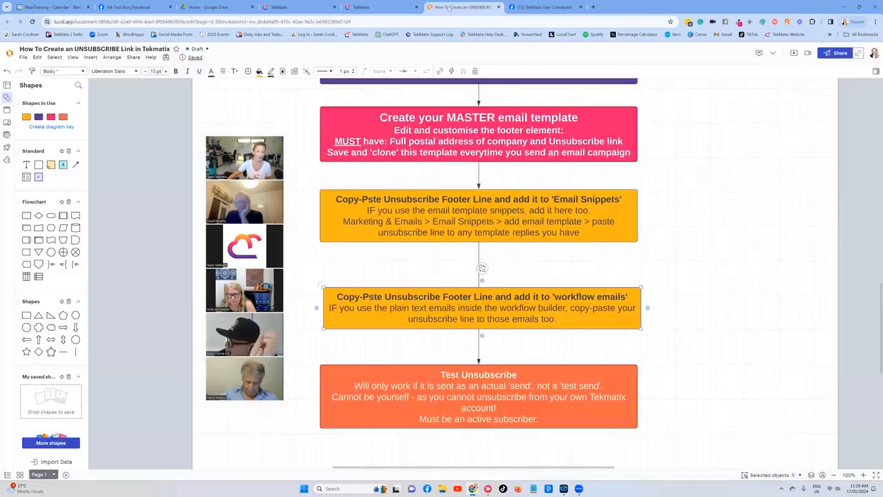
scroll(427, 173, up, 3)
scroll(455, 152, down, 1)
scroll(477, 134, up, 1)
scroll(478, 133, up, 1)
scroll(489, 311, down, 3)
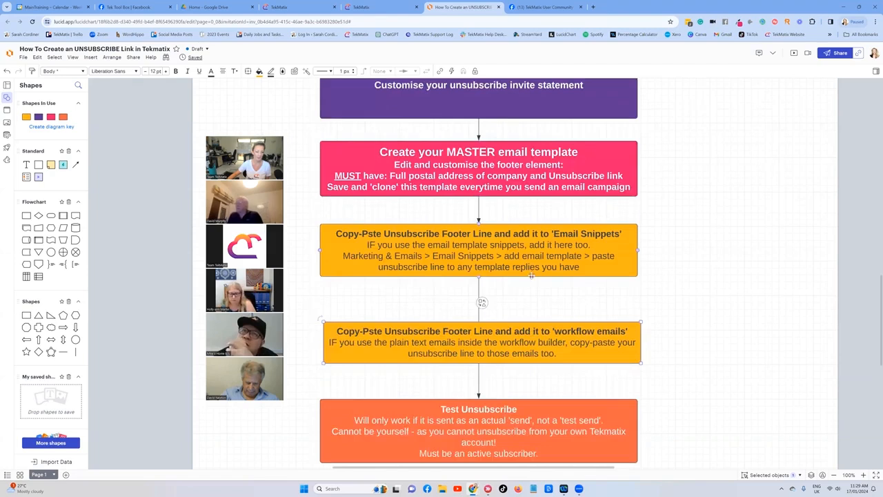
scroll(515, 284, down, 1)
scroll(515, 283, down, 1)
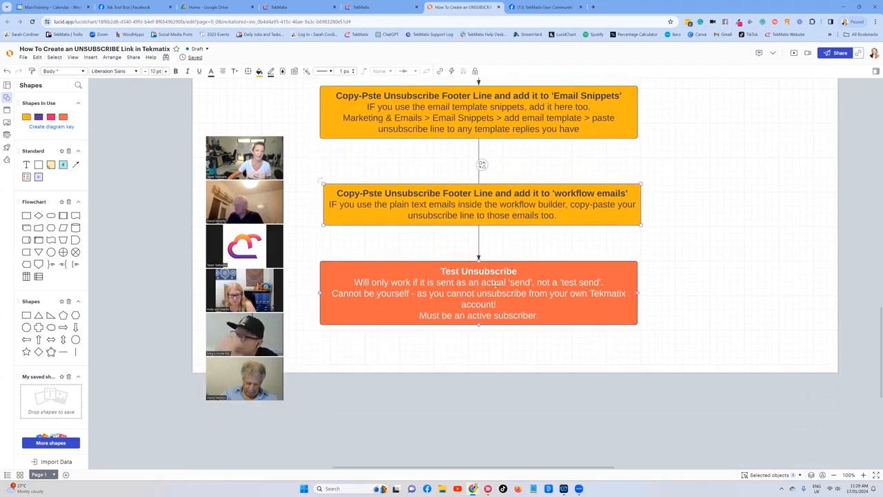
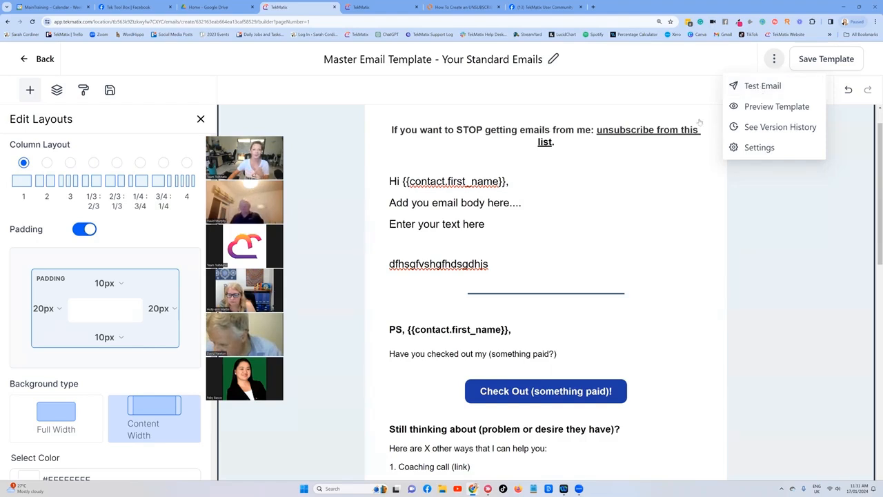
Step: Save the master email template
scroll(777, 197, up, 1)
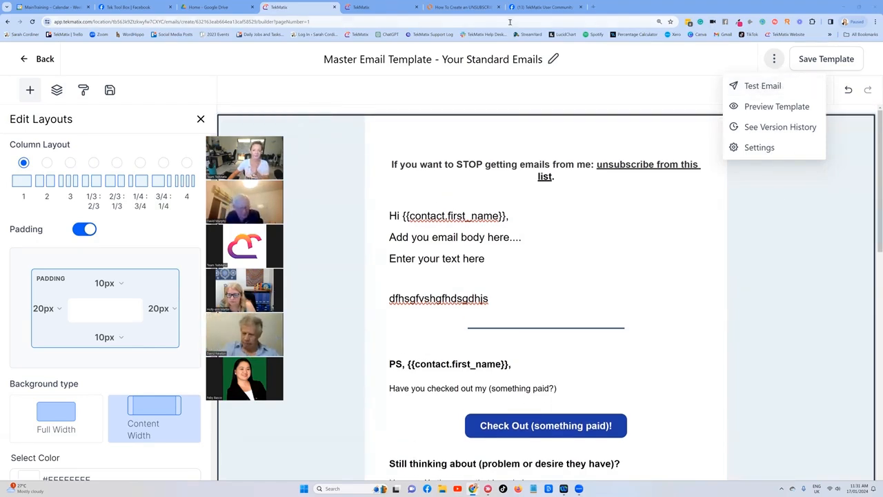
scroll(792, 221, down, 3)
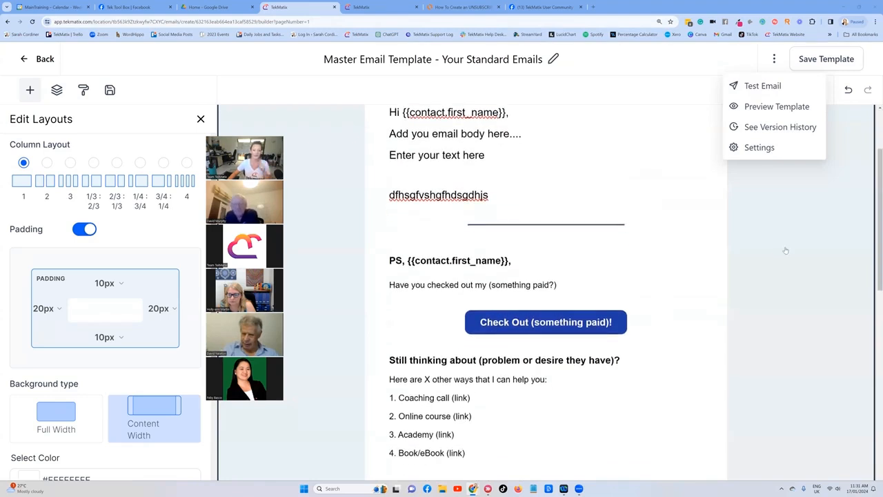
scroll(785, 250, up, 3)
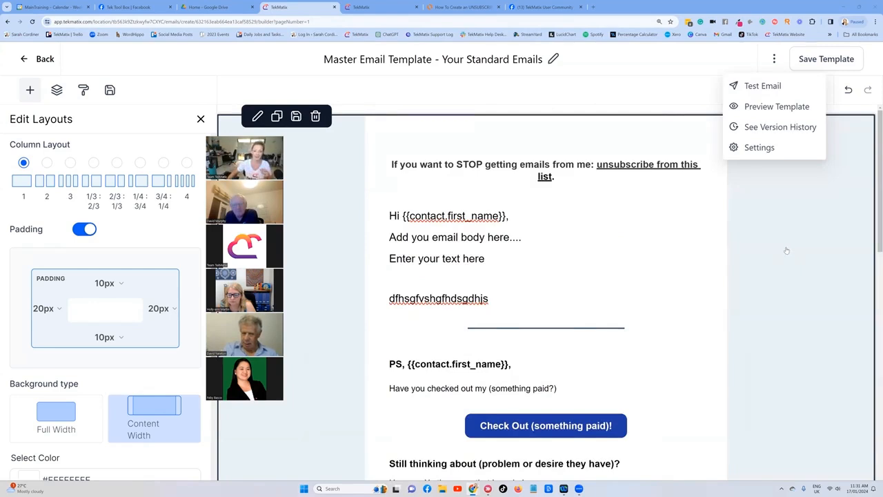
click(820, 59)
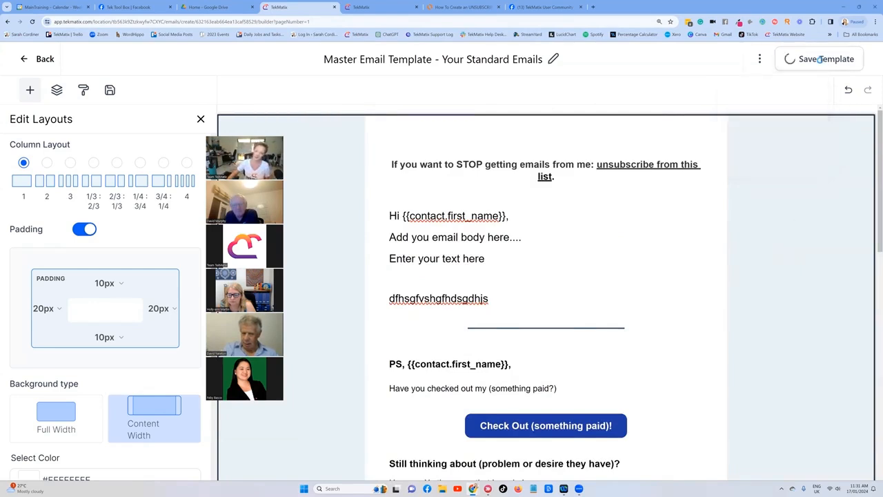
Step: Switch to the workflow tab and leave the workflow builder, confirming to discard unsaved changes
click(363, 8)
click(29, 60)
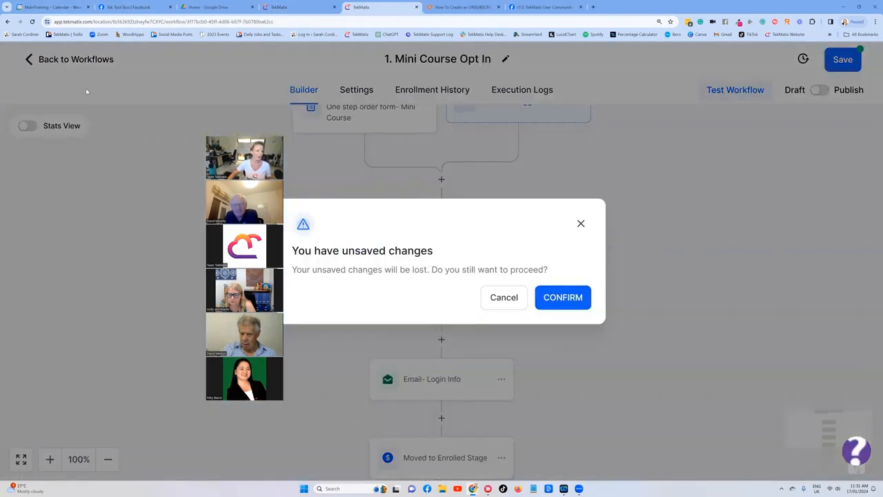
click(558, 303)
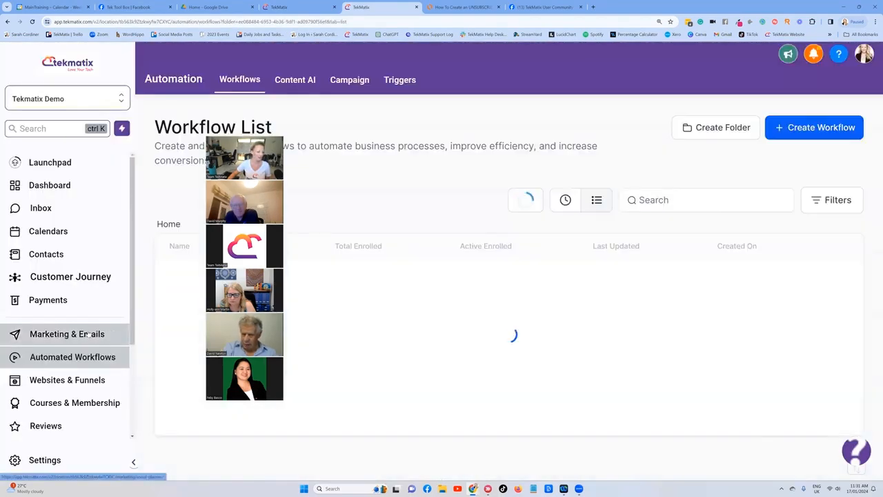
Step: Open the email campaigns list in the marketing section
click(66, 334)
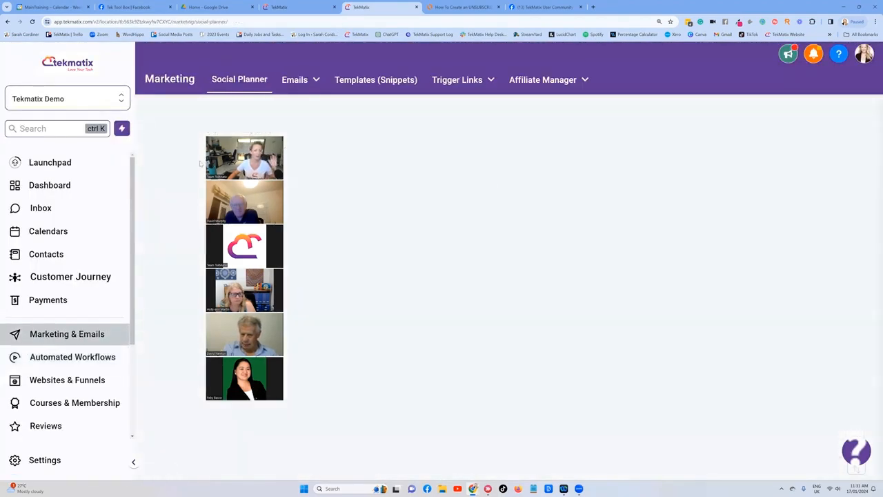
mouse_move(297, 82)
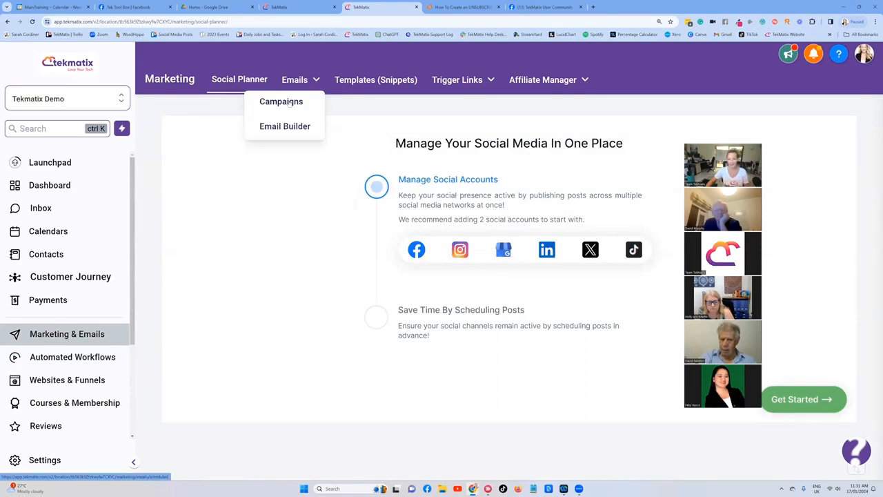
click(289, 102)
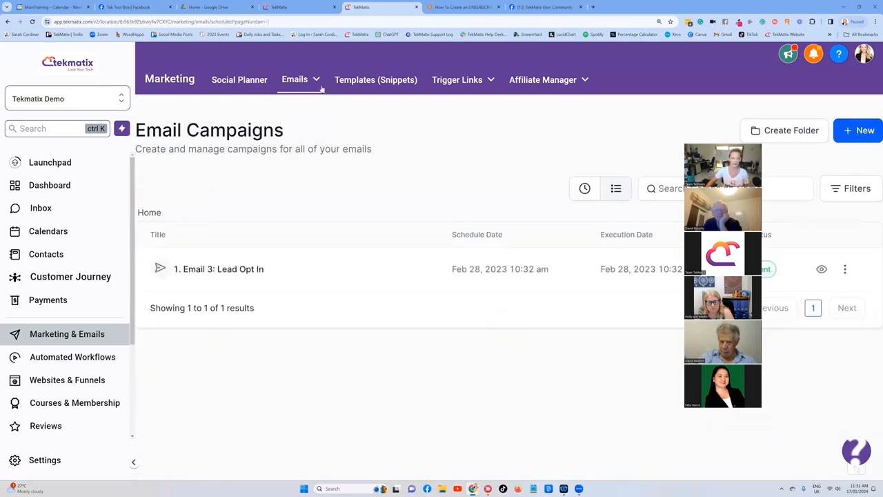
Step: Start a new email campaign from the Master Email Template - Your Standard Emails template
click(863, 133)
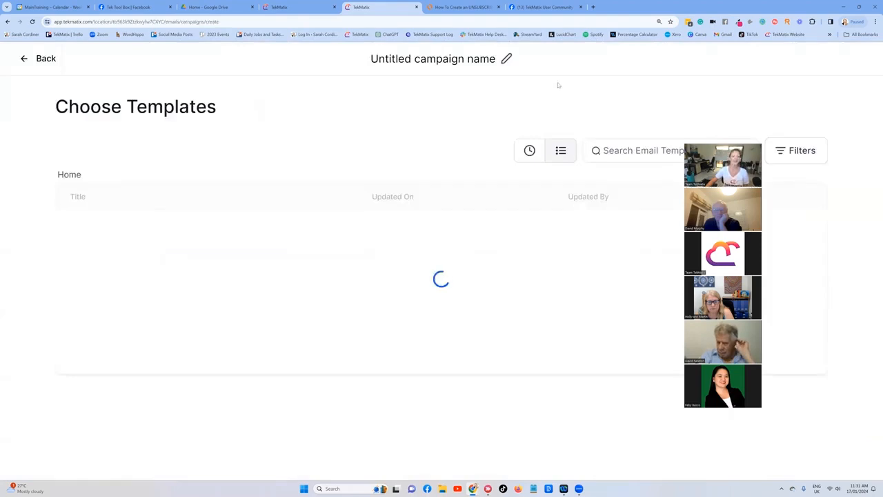
click(628, 151)
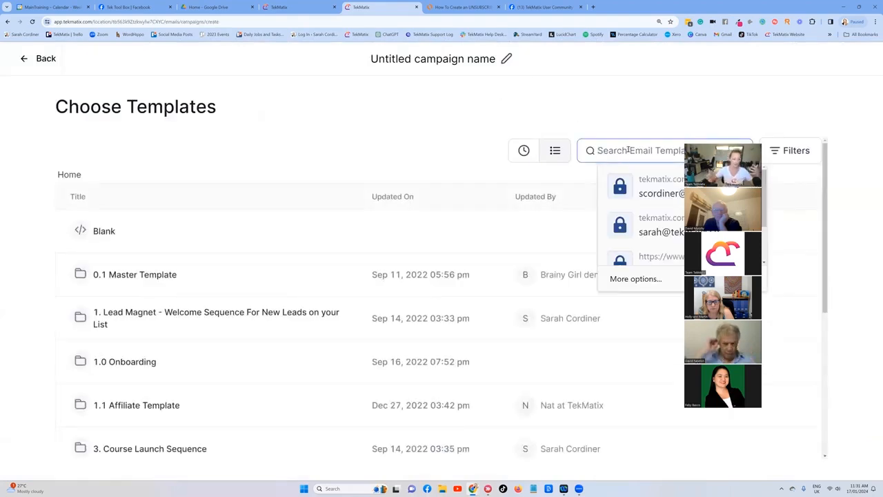
text(master)
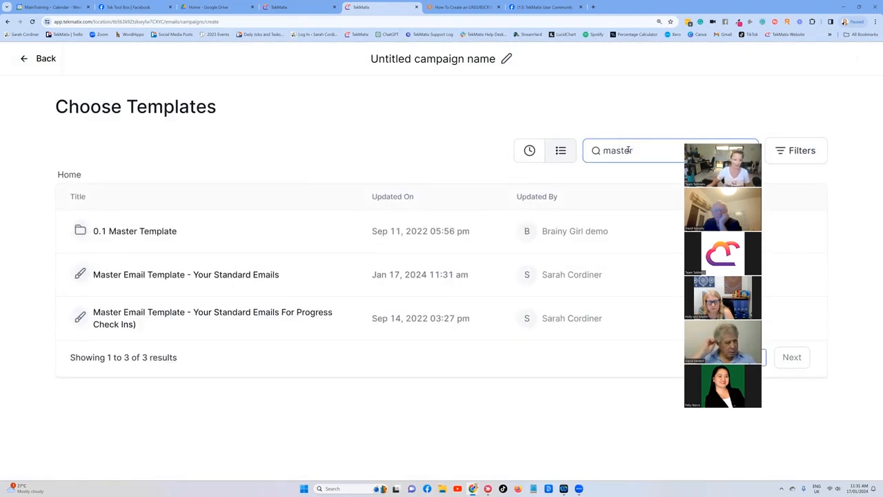
click(224, 277)
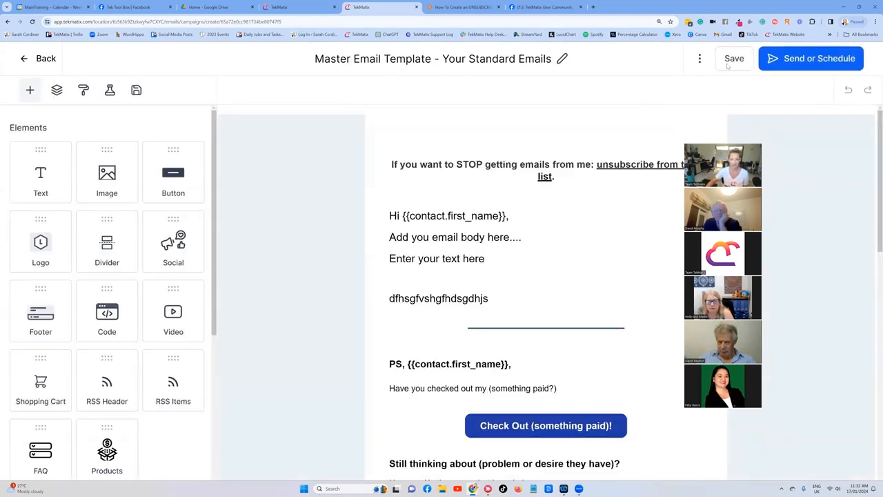
Step: Proceed to send settings and enter the owner's e-mail address as the sender email
click(800, 59)
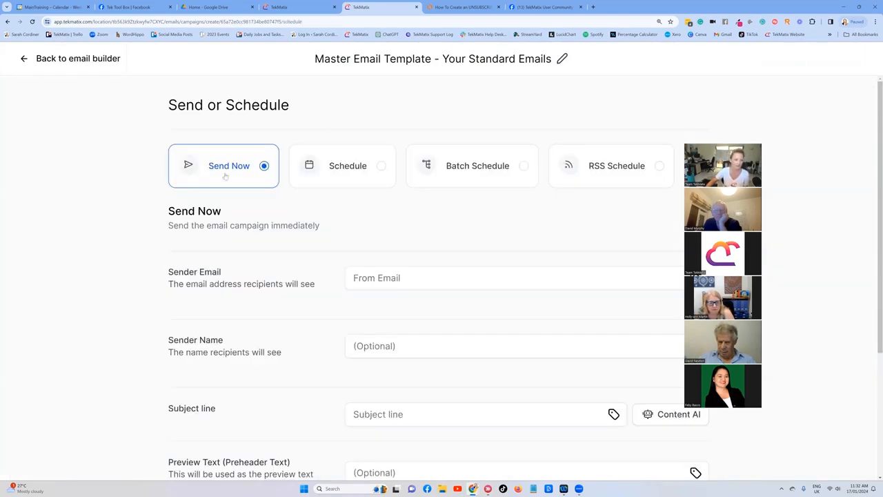
scroll(254, 157, down, 1)
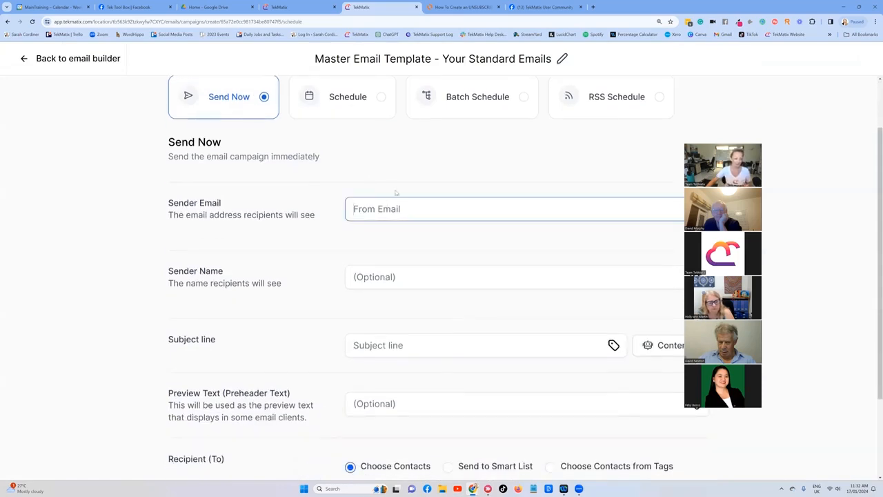
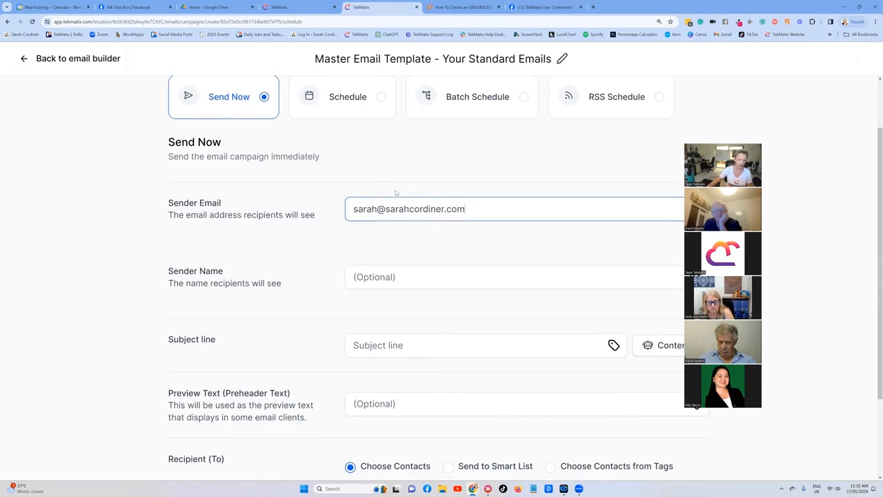
Step: Set the sender name to Myself and the subject line to 'me testing my master template unsubscribe'
scroll(399, 234, down, 1)
click(385, 237)
text(Myself)
scroll(317, 272, down, 2)
click(391, 241)
text(me testing my master template unsubscribe)
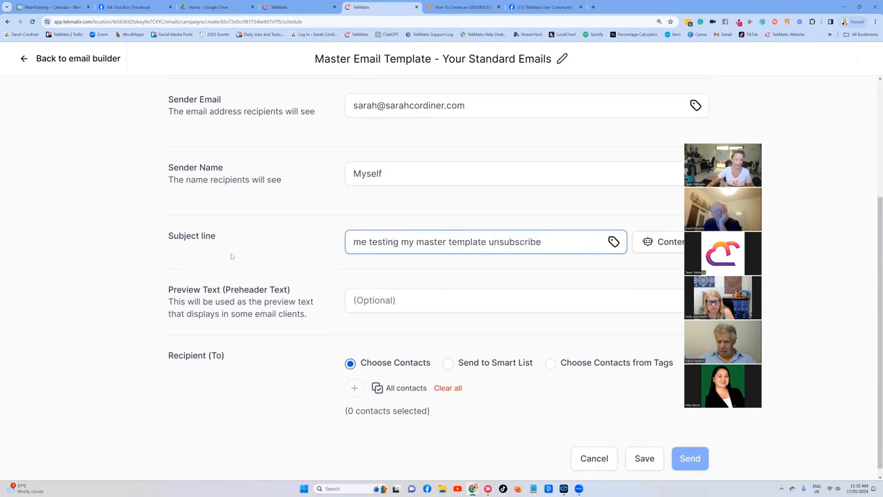
Step: Add the owner's own contact as the recipient and send the campaign immediately
scroll(232, 256, down, 1)
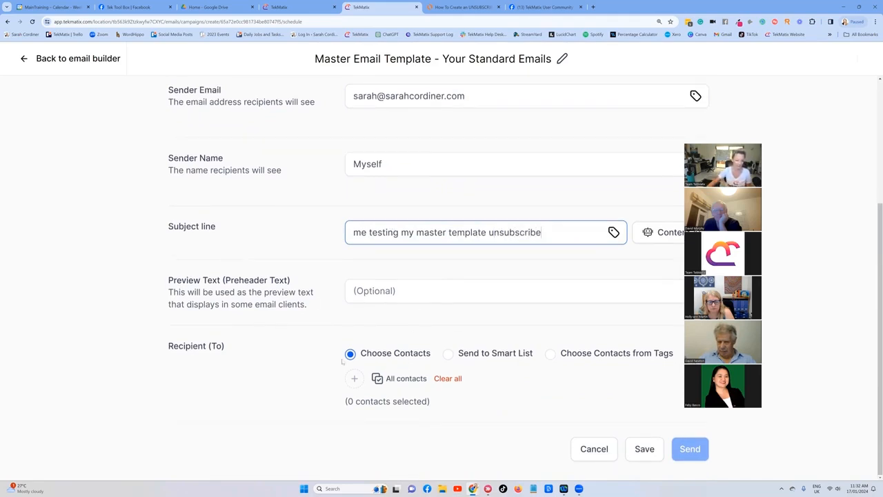
click(355, 378)
scroll(376, 180, down, 3)
scroll(368, 185, up, 3)
click(308, 77)
text(sarah)
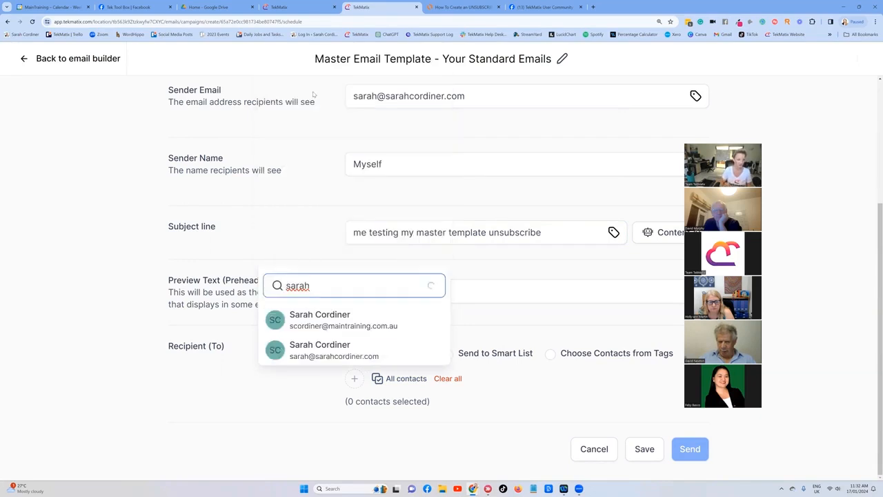
click(348, 318)
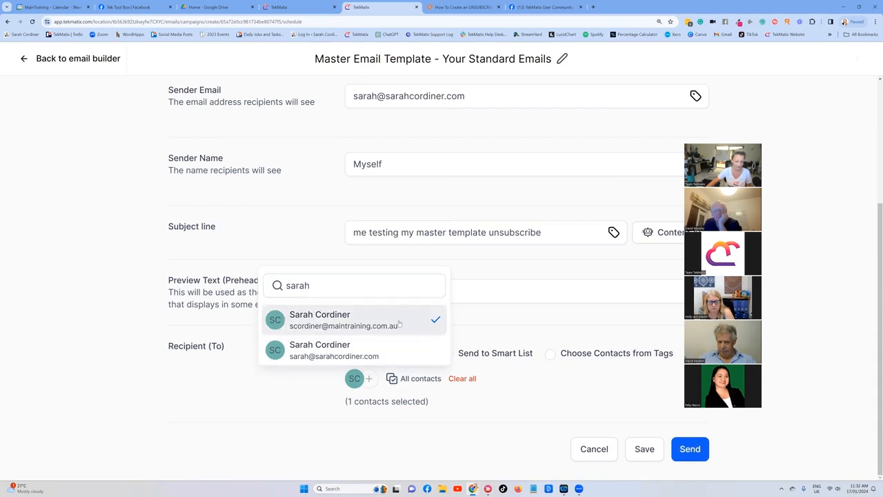
click(569, 398)
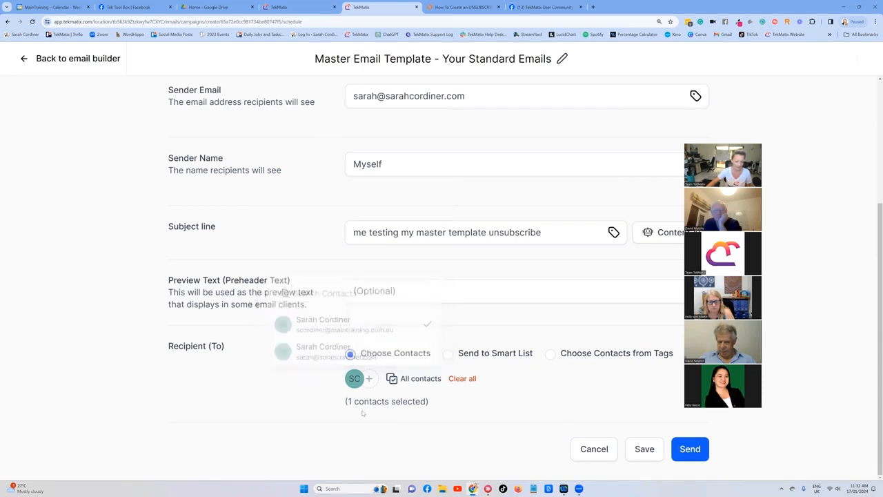
click(696, 446)
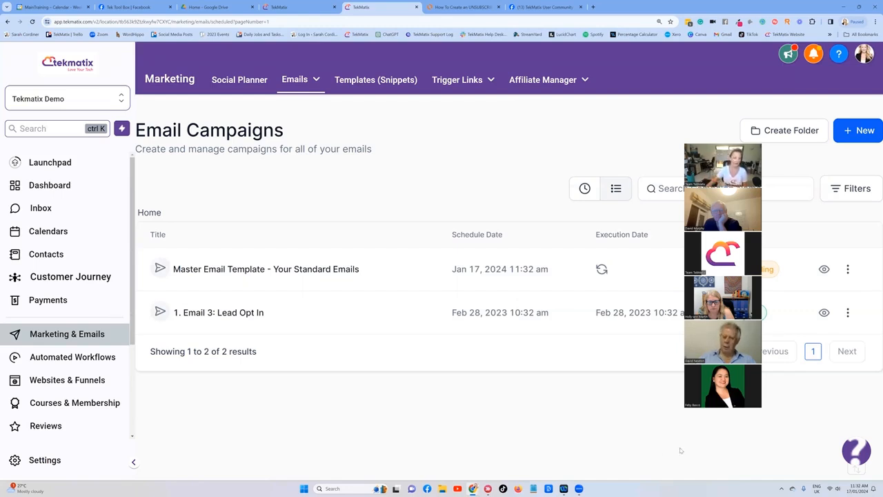
Step: Search contacts for the owner's e-mail address and open the matching contact record
click(42, 211)
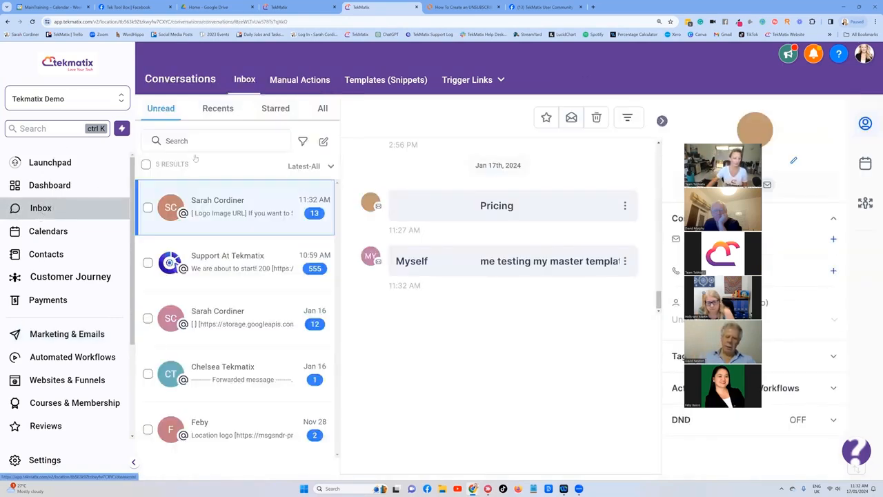
click(52, 255)
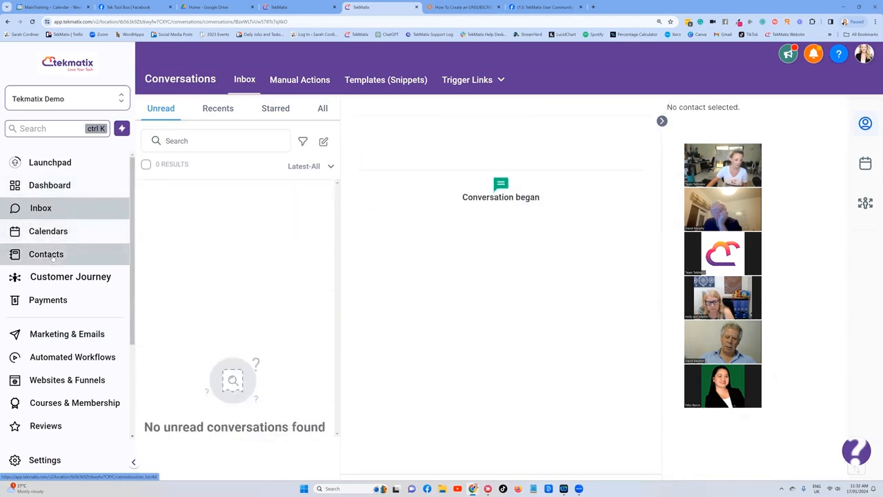
click(264, 193)
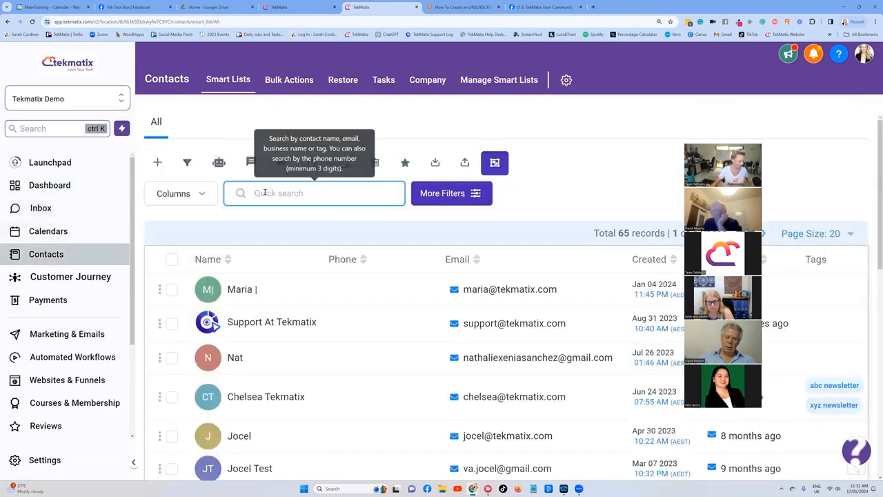
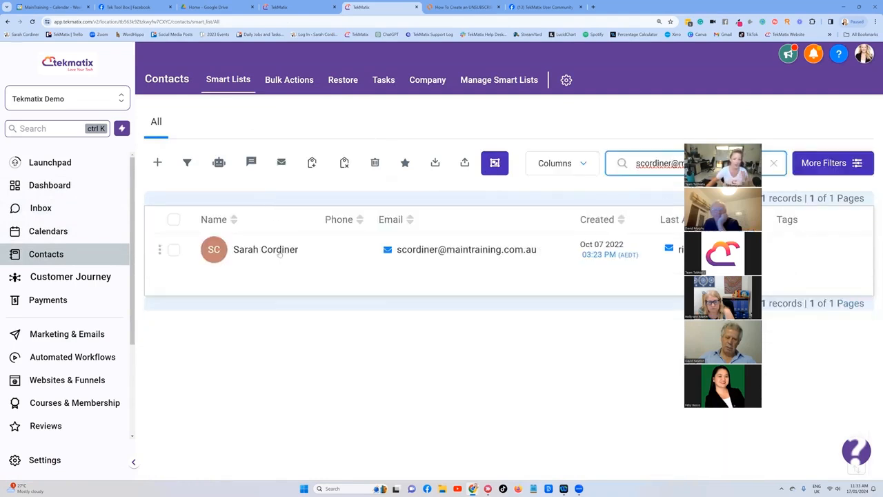
click(280, 254)
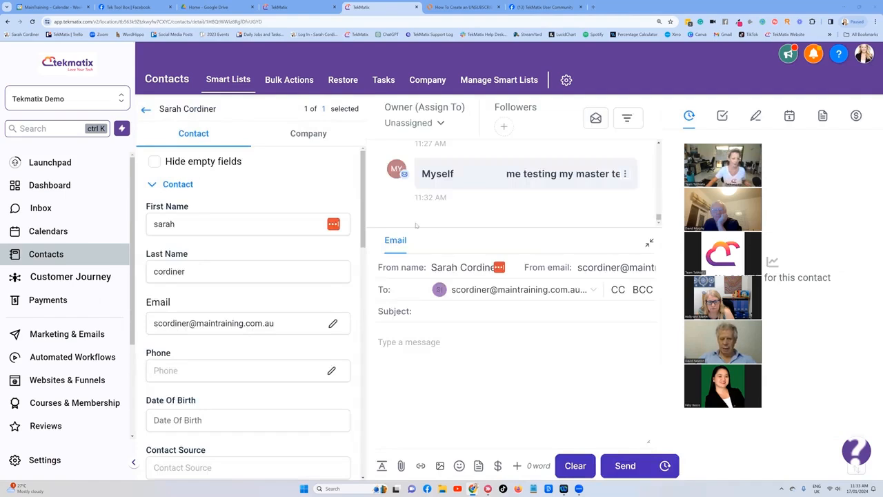
Step: Toggle the contact's Emails DND setting on and then off again
scroll(244, 265, down, 10)
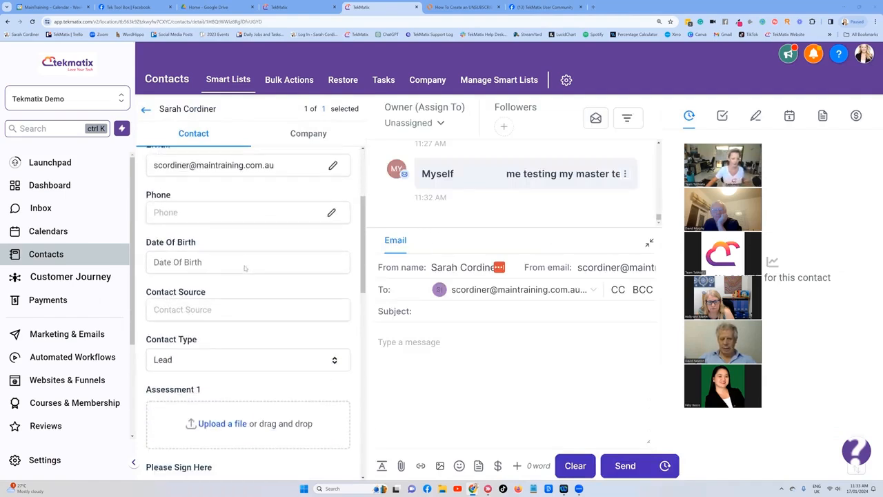
scroll(245, 264, down, 2)
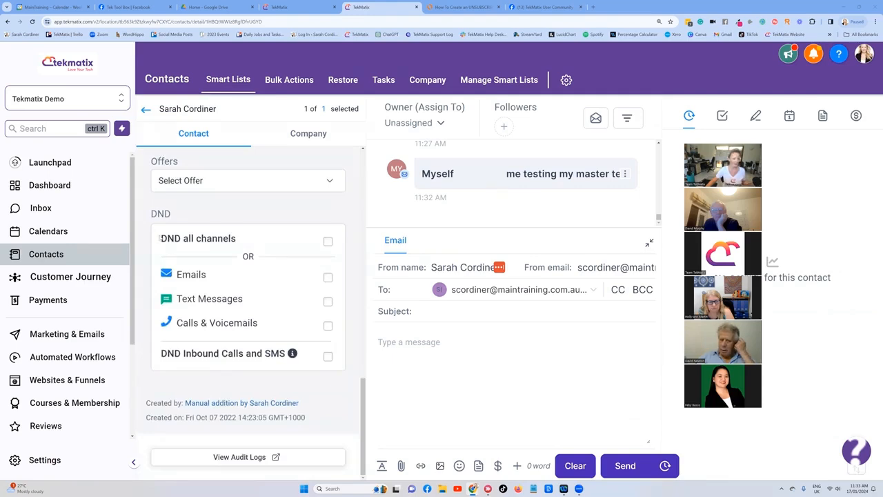
drag(183, 238, 157, 240)
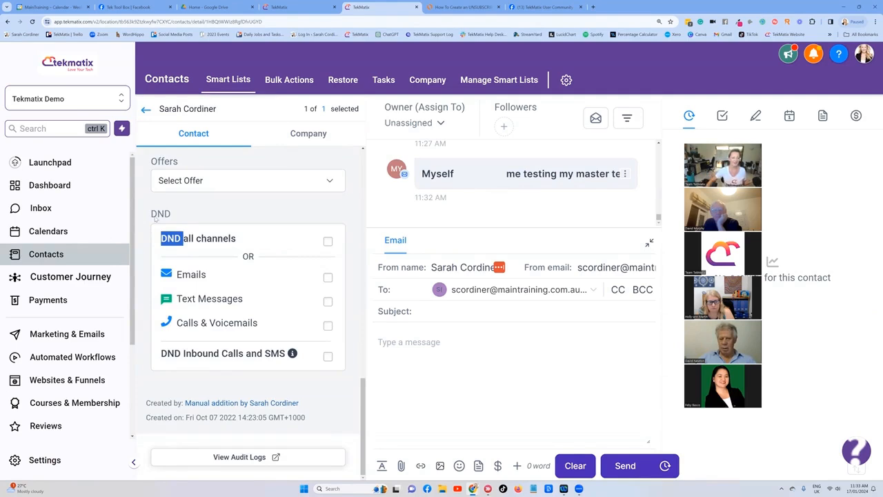
click(204, 207)
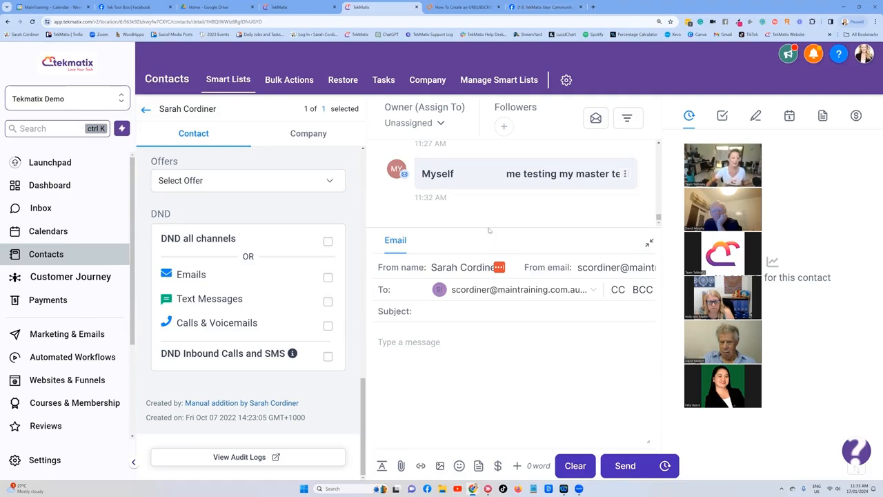
click(328, 277)
click(327, 277)
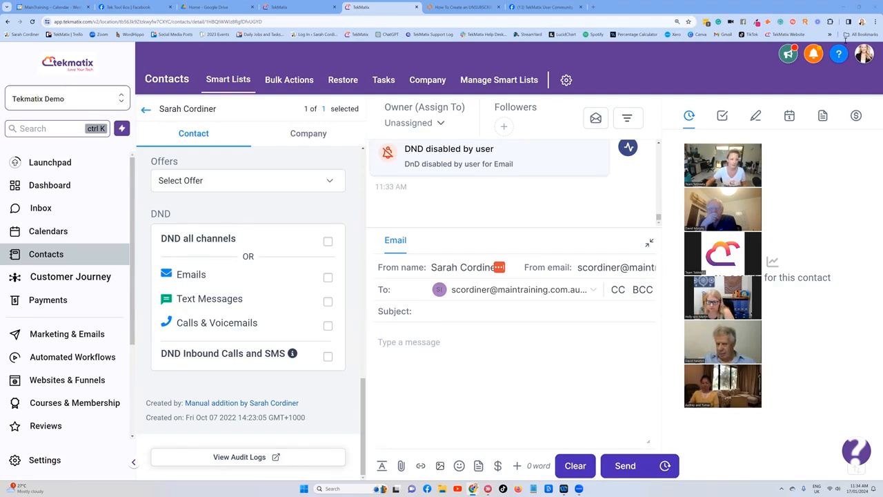
Step: Switch to the Gmail tab and open the received test email to check its unsubscribe line
drag(846, 40, 353, 9)
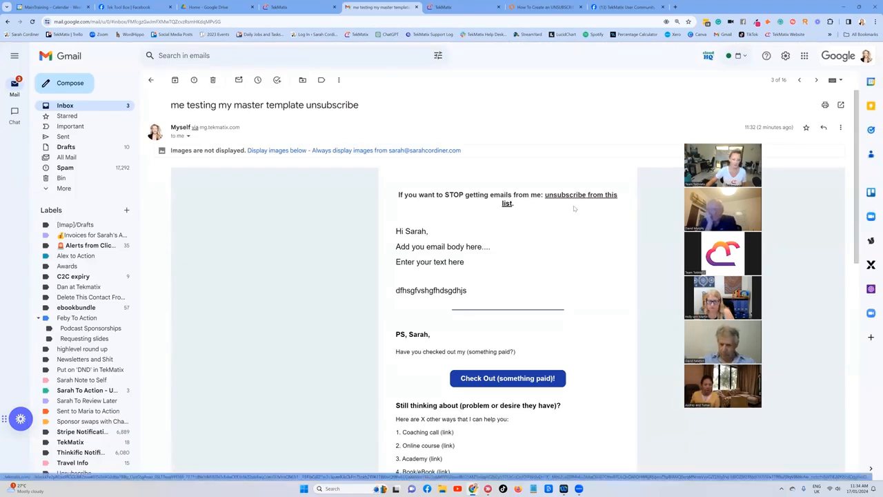
Step: Scroll through the received test email and follow the unsubscribe link in its opening line
scroll(573, 205, down, 5)
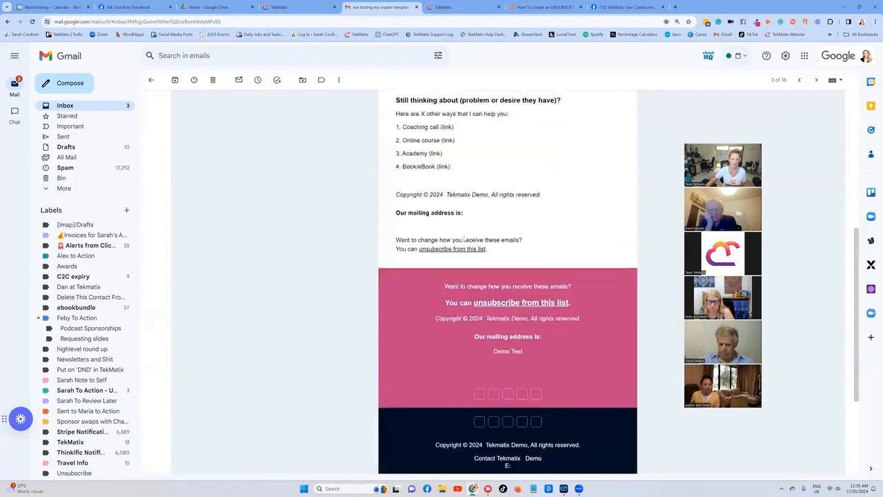
scroll(463, 238, down, 1)
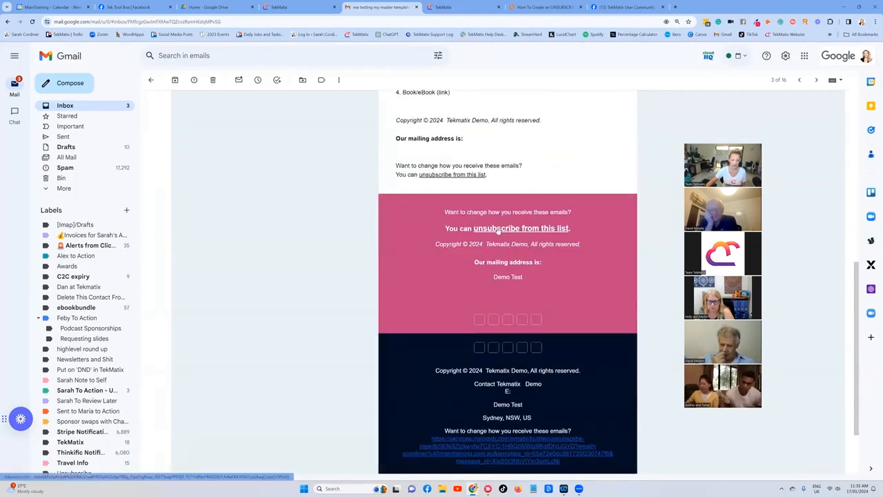
scroll(545, 229, up, 6)
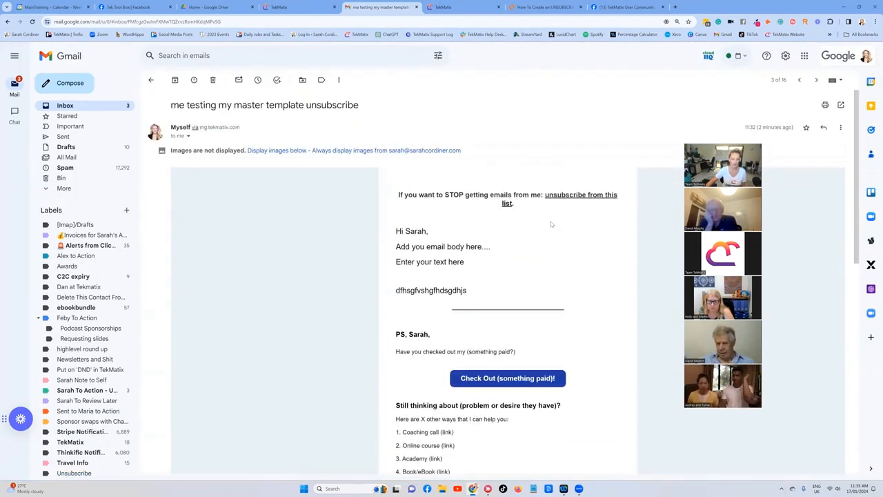
click(569, 197)
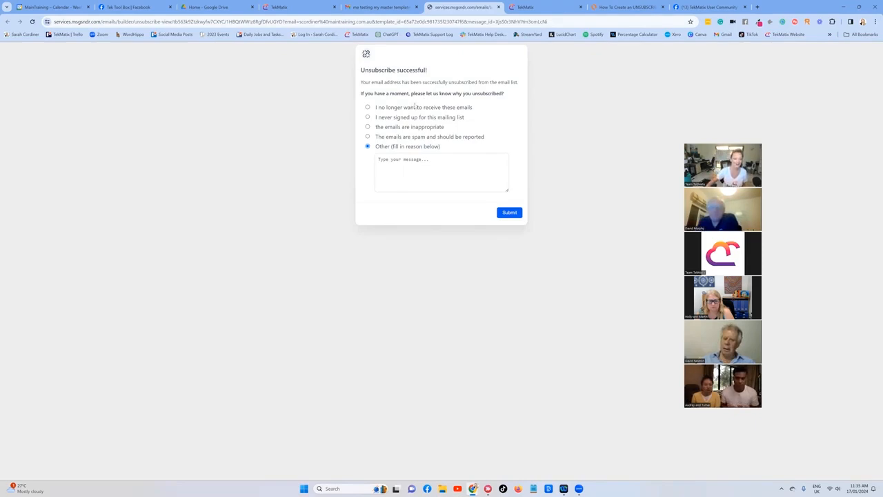
Step: Enter "sarah smells" as the other unsubscribe reason and submit the feedback form
click(401, 160)
text(sarah smells)
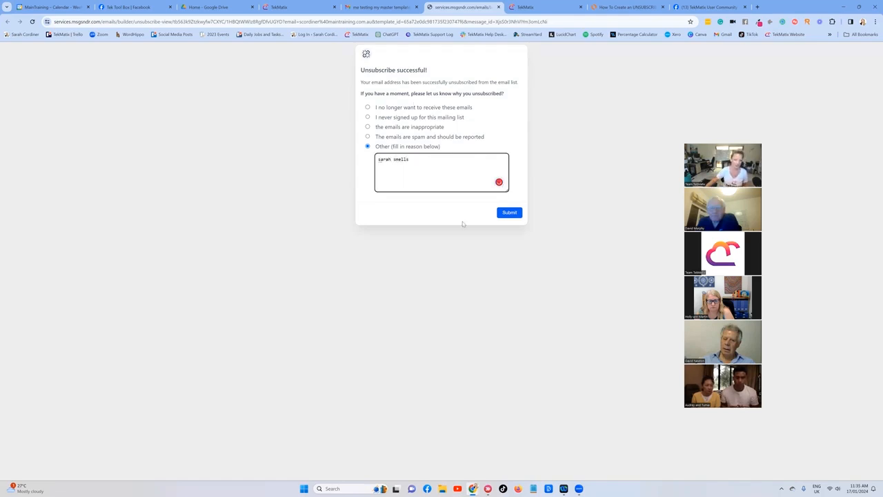
click(511, 214)
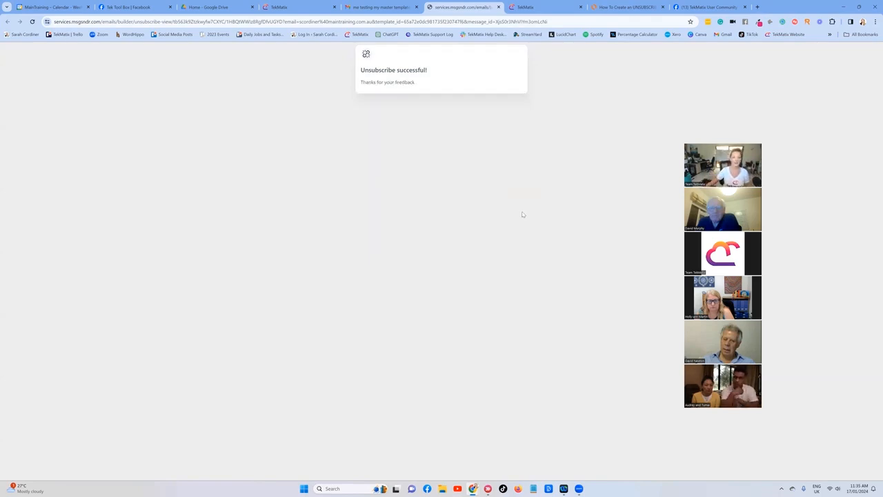
Step: Return to the Tekmatix contact record, reload it, and turn the contact's Emails DND setting off again
click(542, 7)
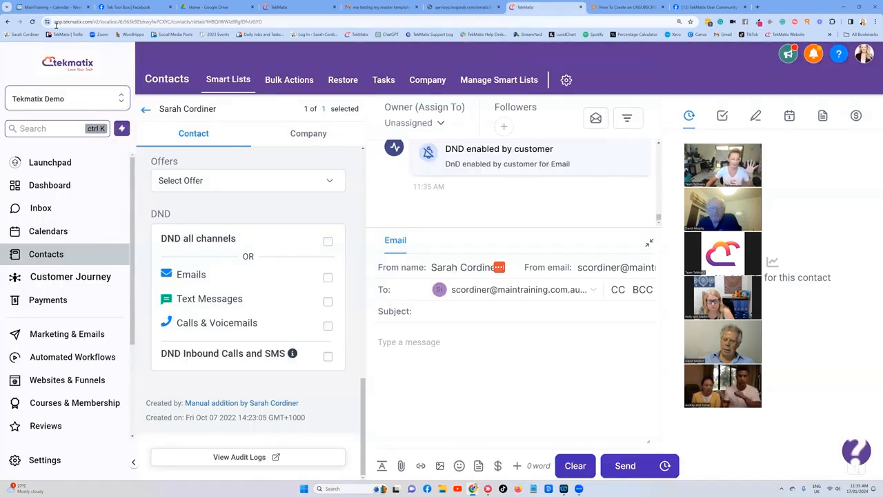
click(32, 22)
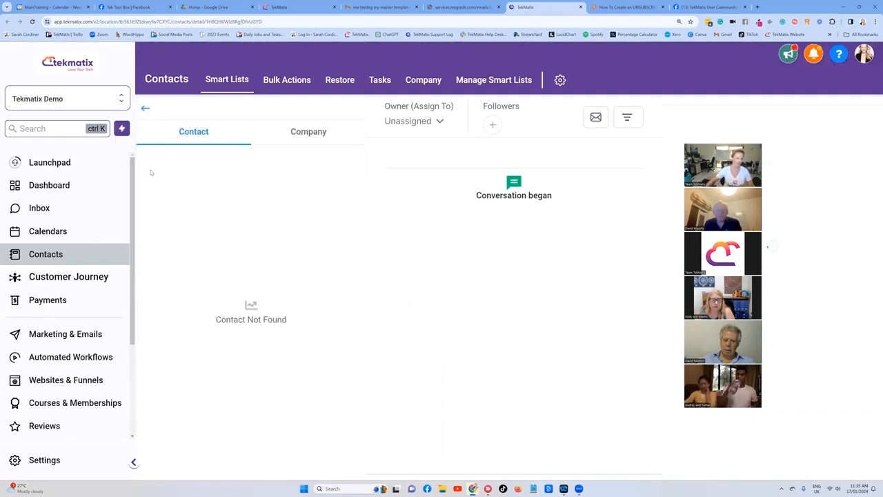
scroll(273, 261, down, 15)
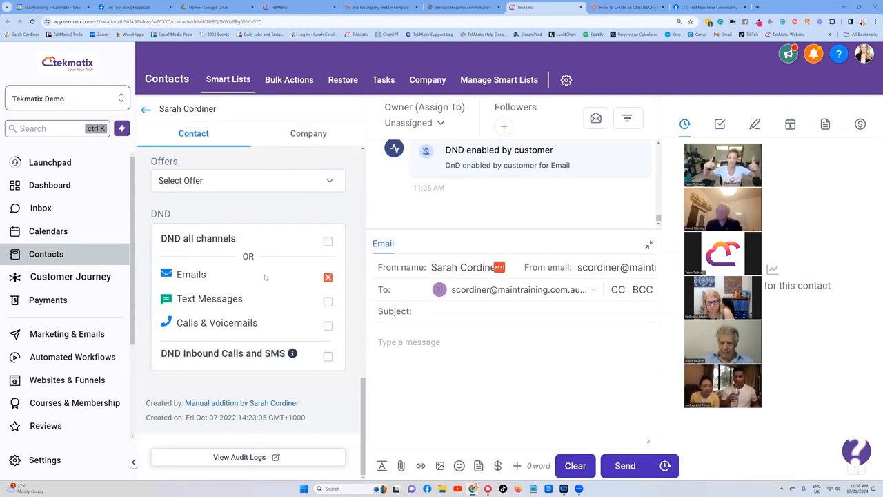
click(329, 277)
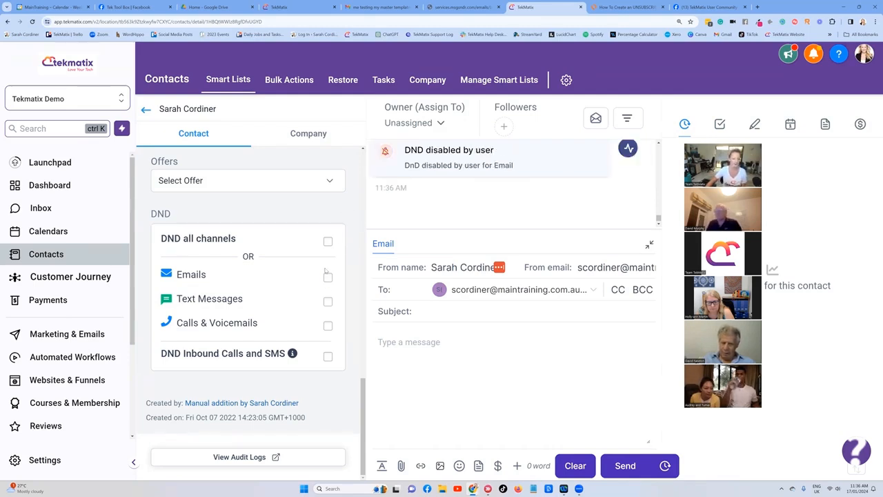
Step: Switch to the Lucidchart diagram and review the unsubscribe steps breakdown down to the Test Unsubscribe box
click(626, 8)
scroll(556, 219, up, 5)
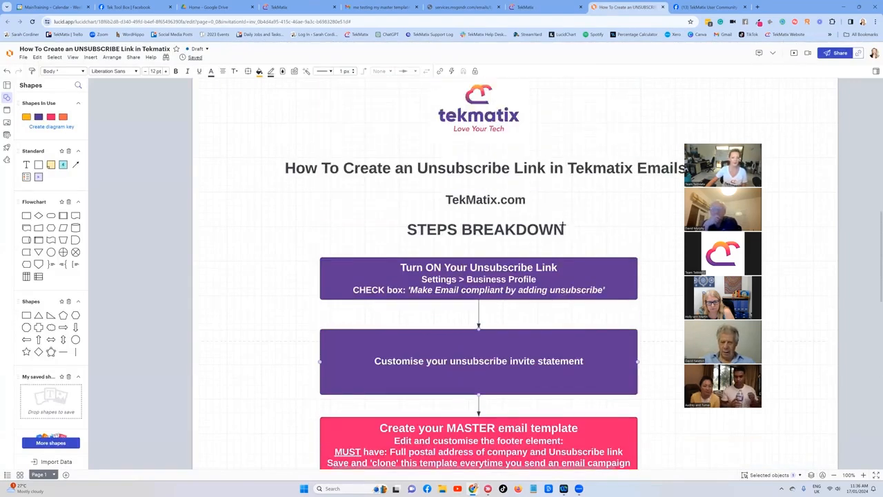
scroll(564, 226, down, 8)
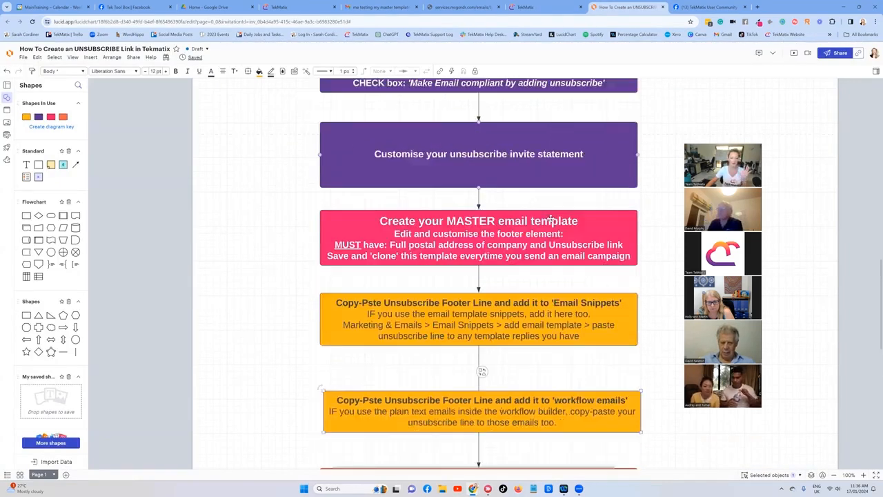
scroll(550, 217, down, 1)
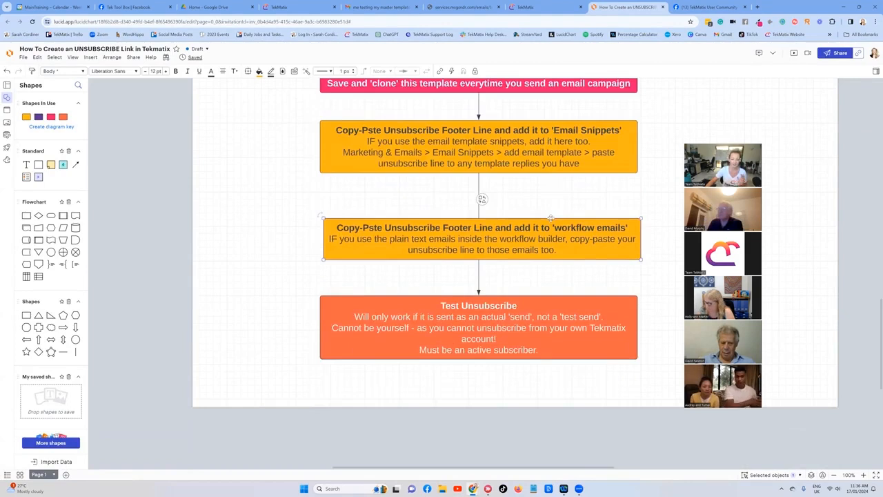